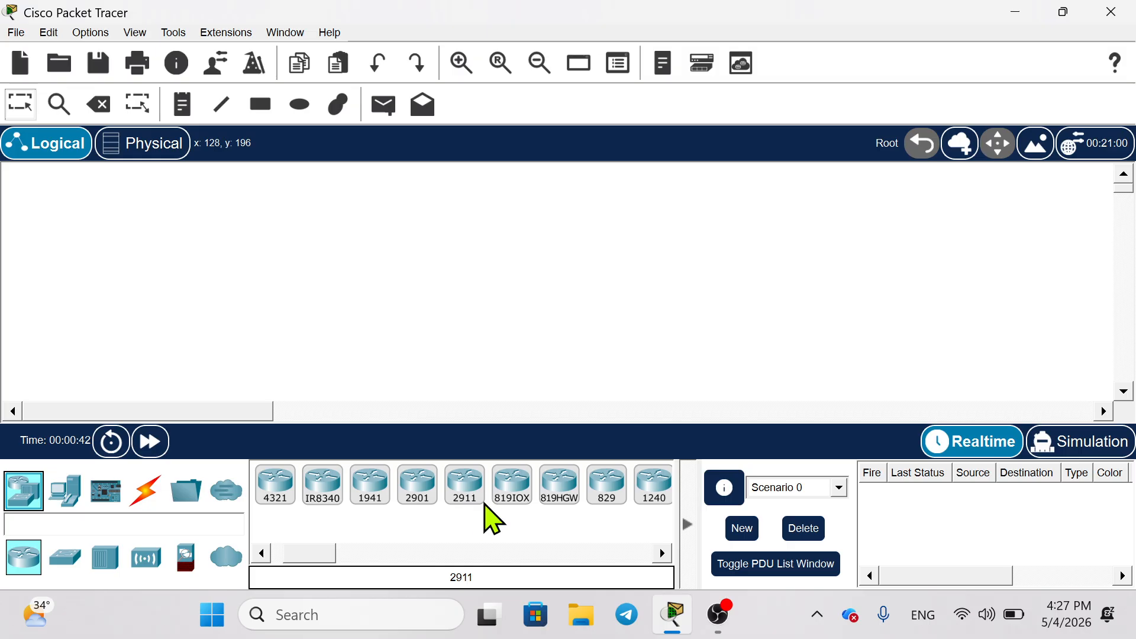
Step: Place a 2911 router in the middle of the workspace with one PC on either side of it
left_click(468, 502)
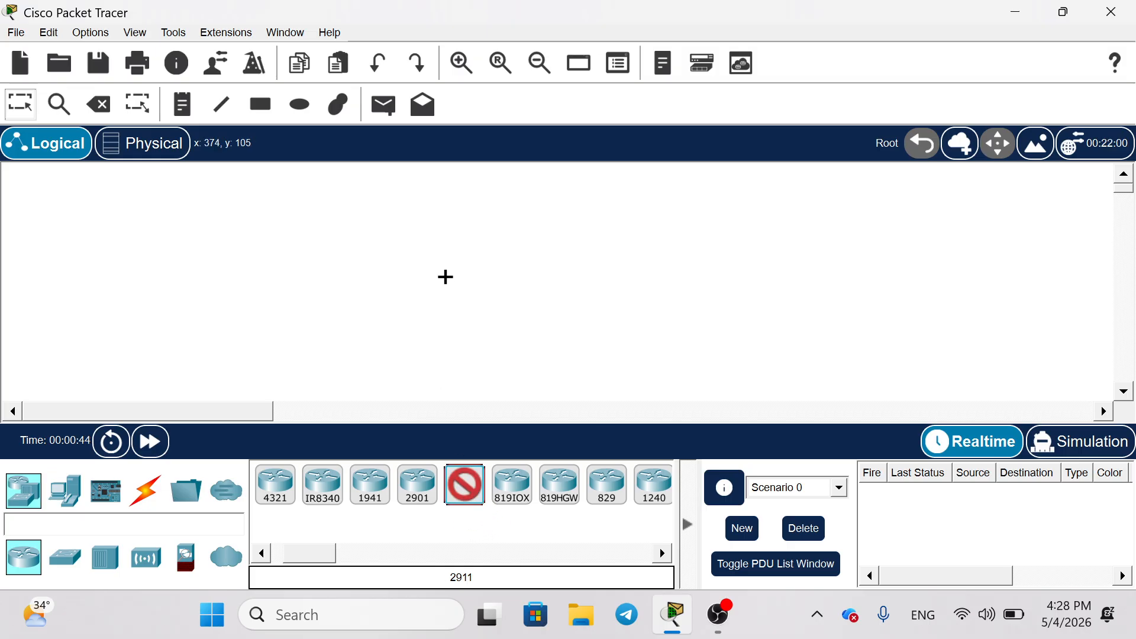
left_click(446, 276)
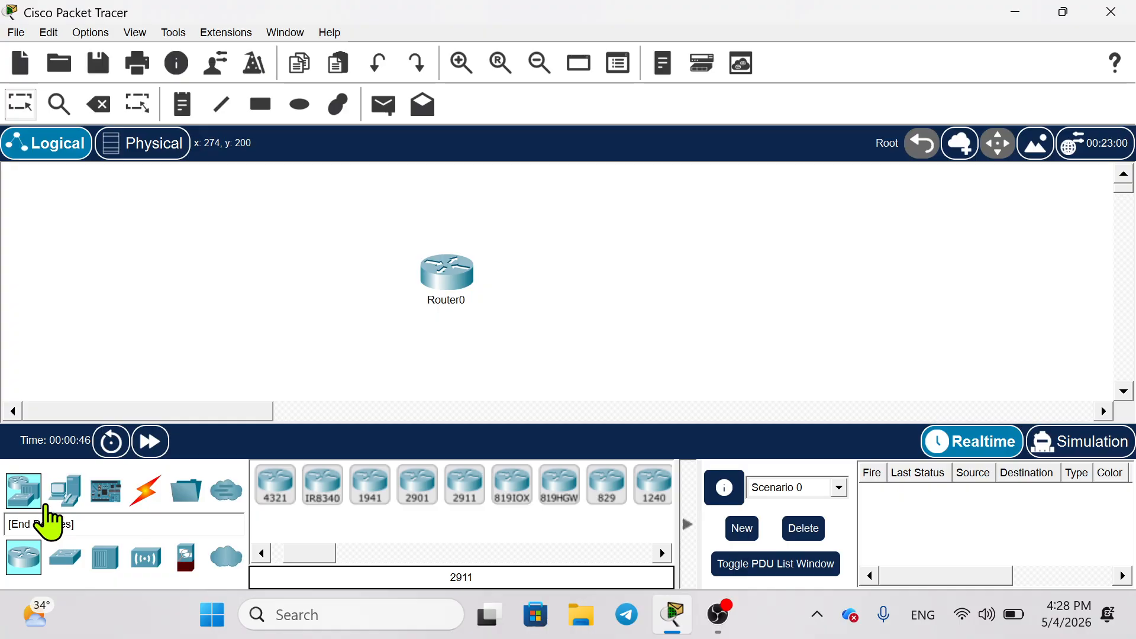
left_click(70, 493)
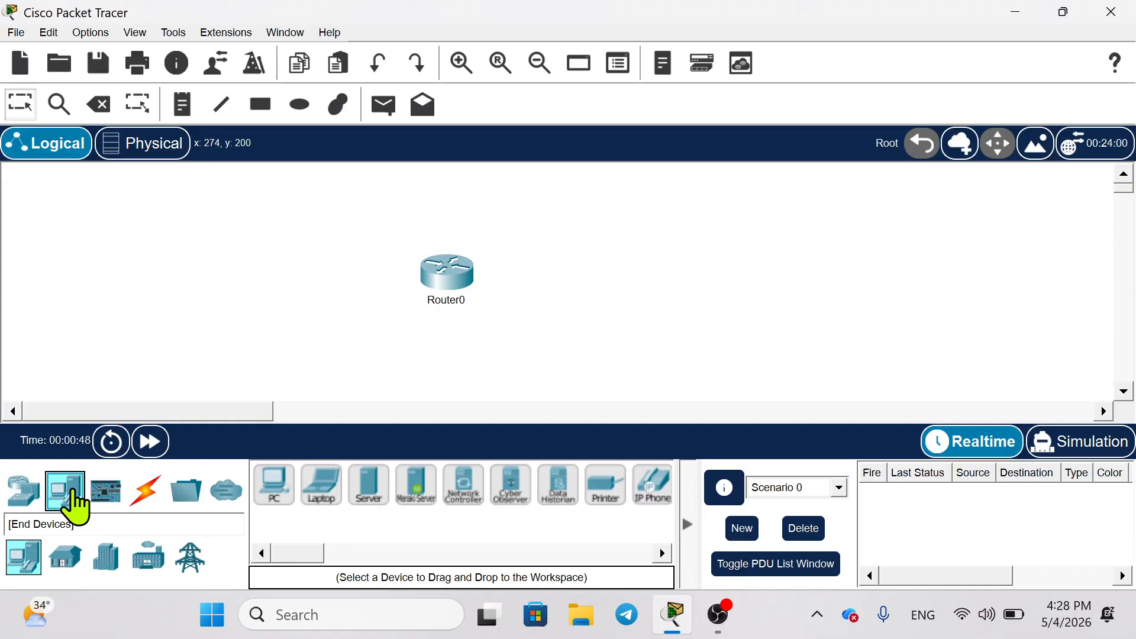
left_click_drag(274, 497, 167, 267)
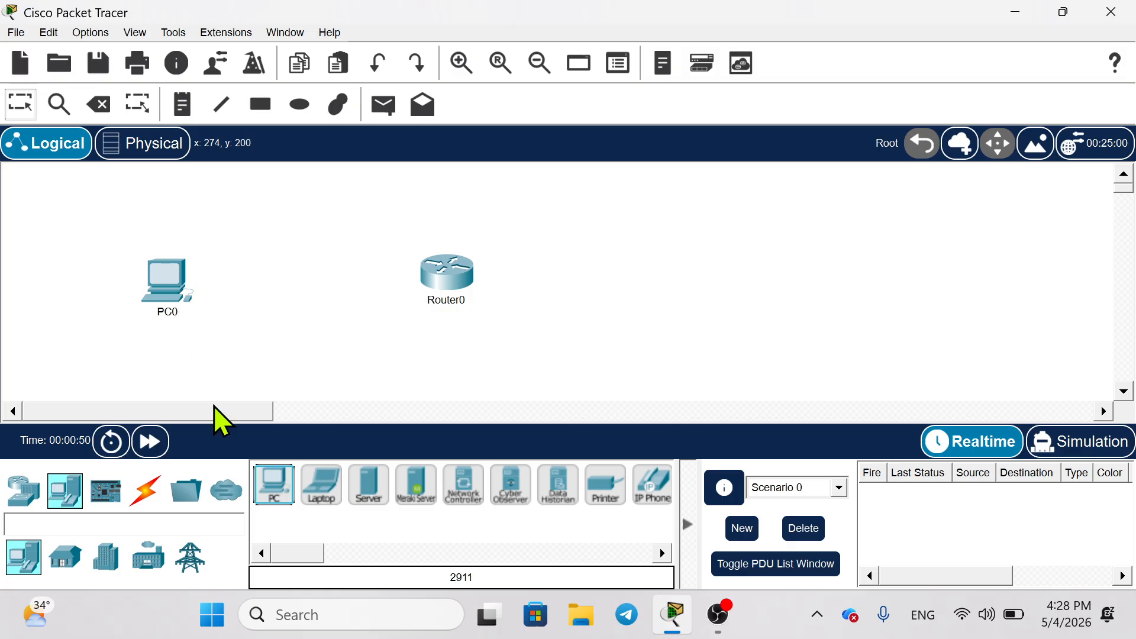
left_click_drag(274, 497, 740, 287)
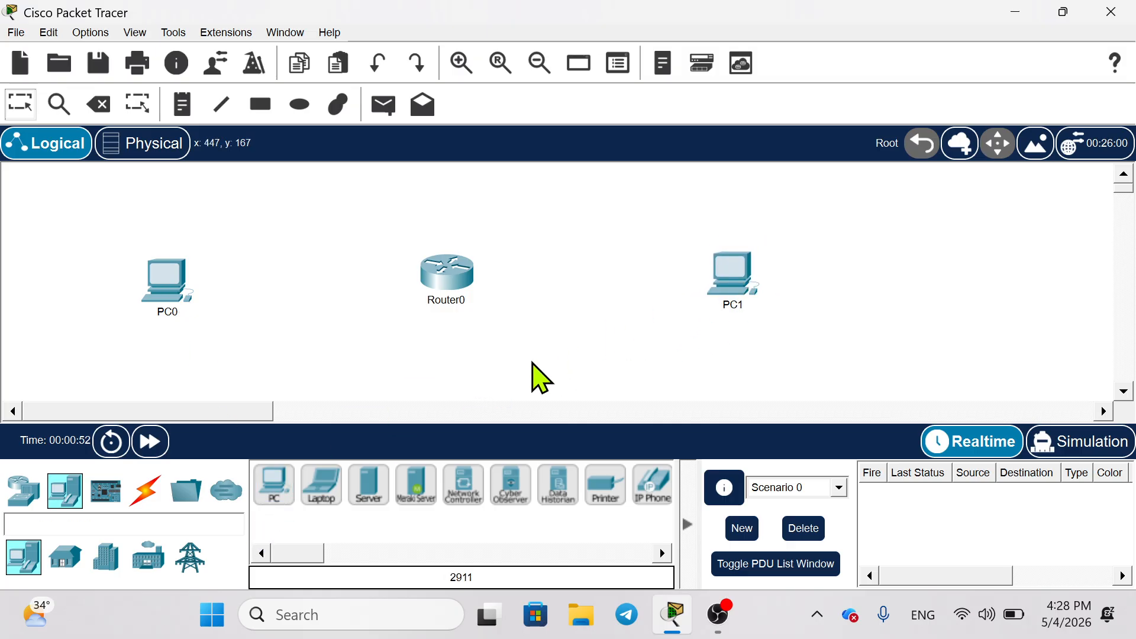
left_click_drag(153, 201, 836, 299)
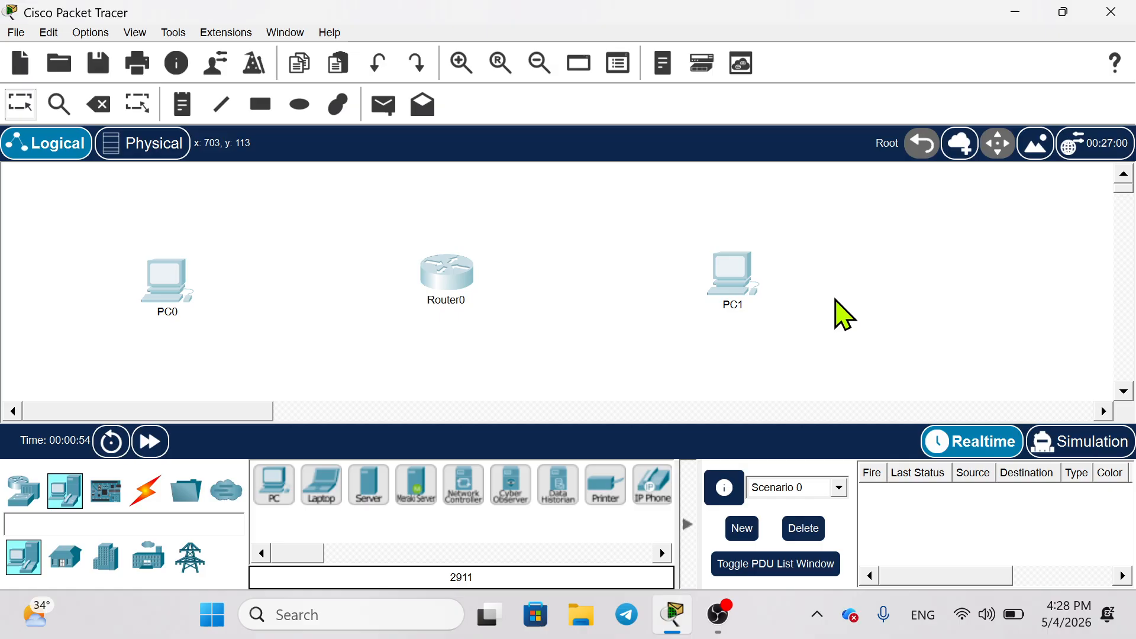
left_click(715, 337)
left_click_drag(186, 225, 824, 324)
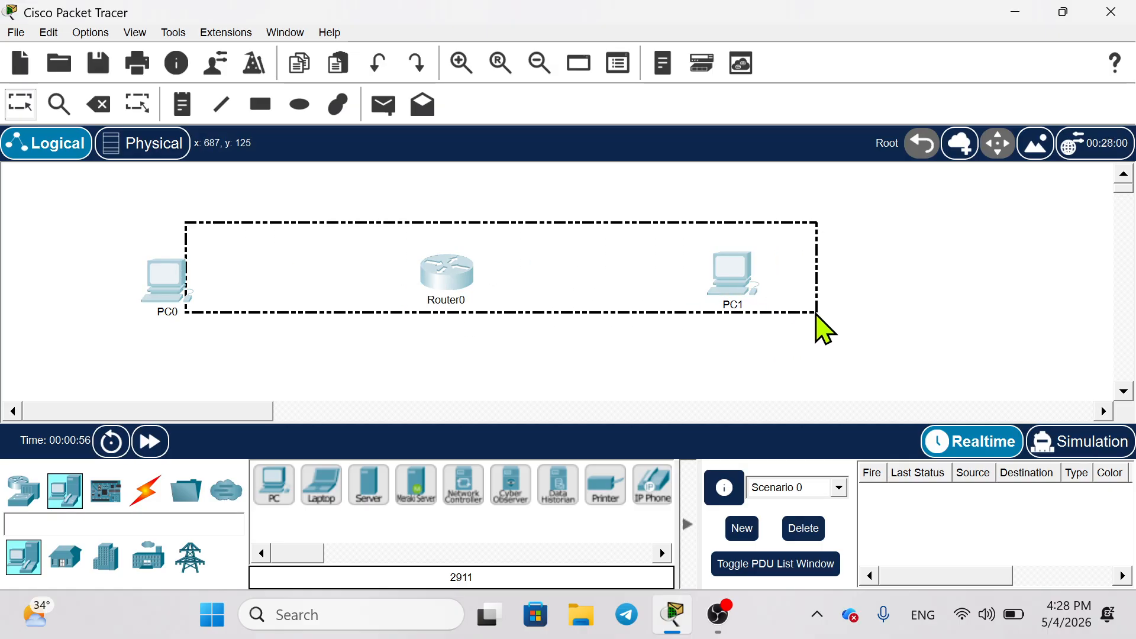
left_click(634, 343)
left_click_drag(110, 223, 776, 329)
left_click(776, 338)
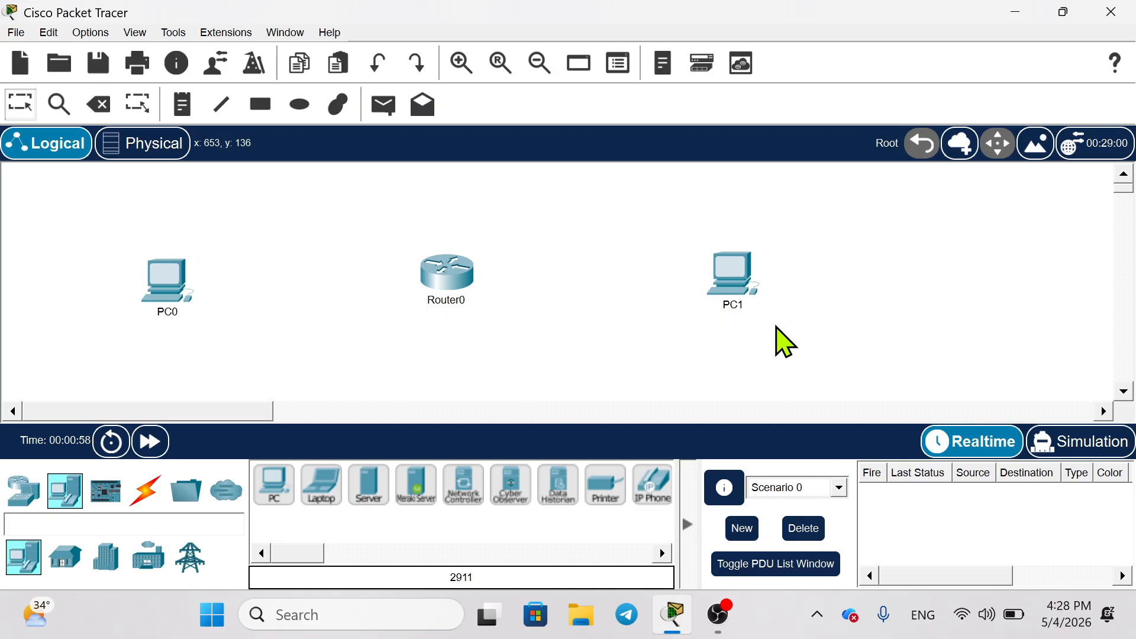
Step: Connect PC0 to Router0 and Router0 to PC1 using the automatically chosen connection type
left_click(147, 495)
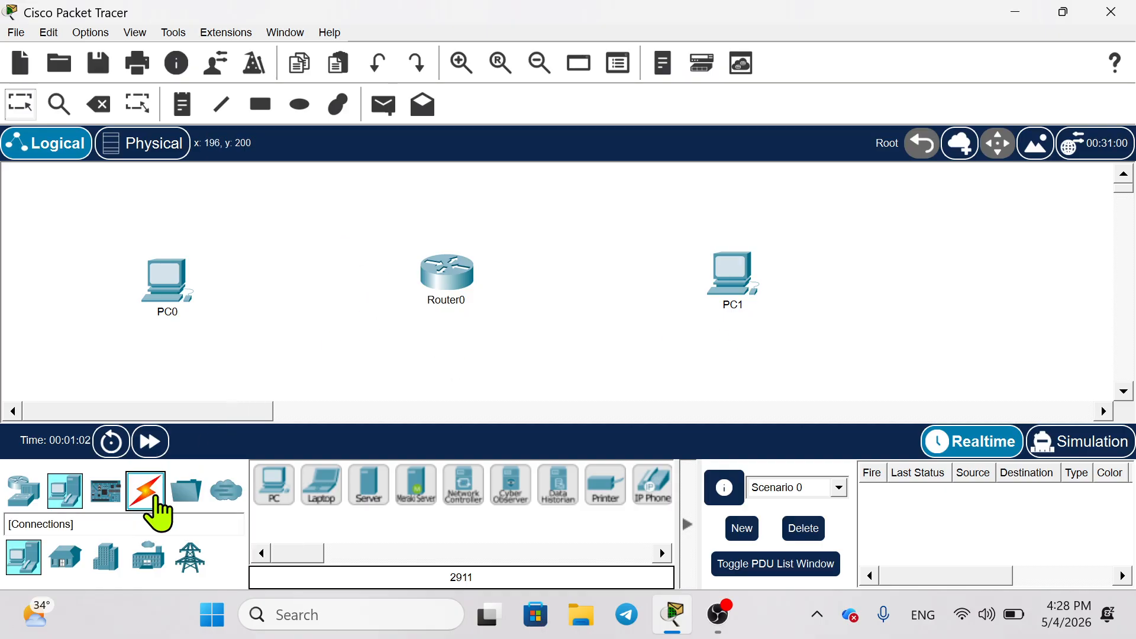
left_click(273, 491)
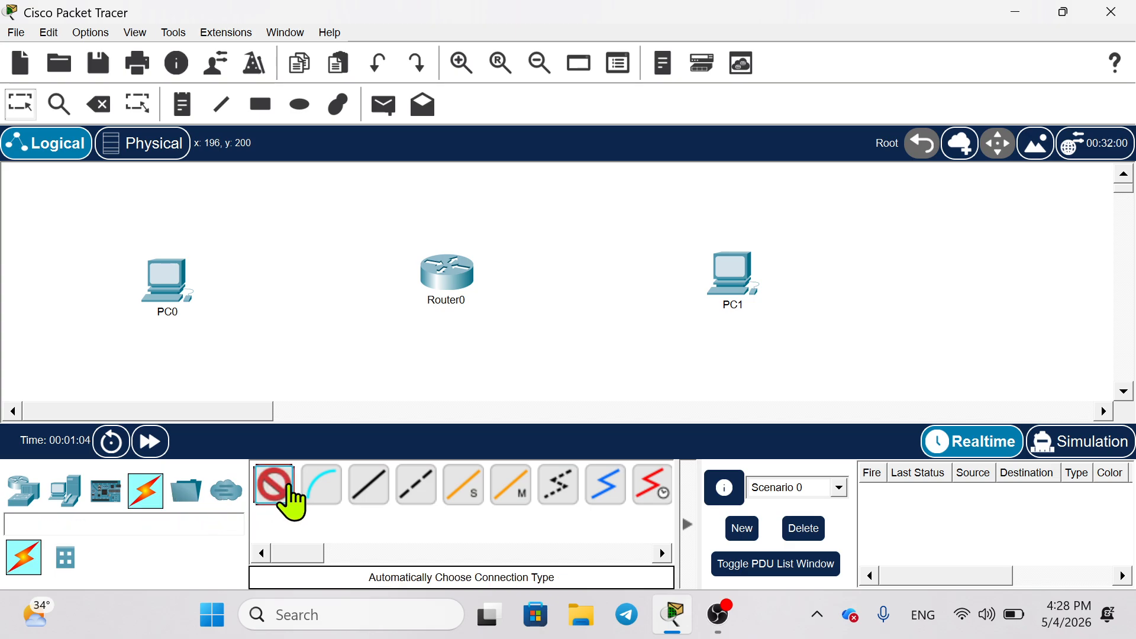
left_click(170, 277)
left_click(432, 289)
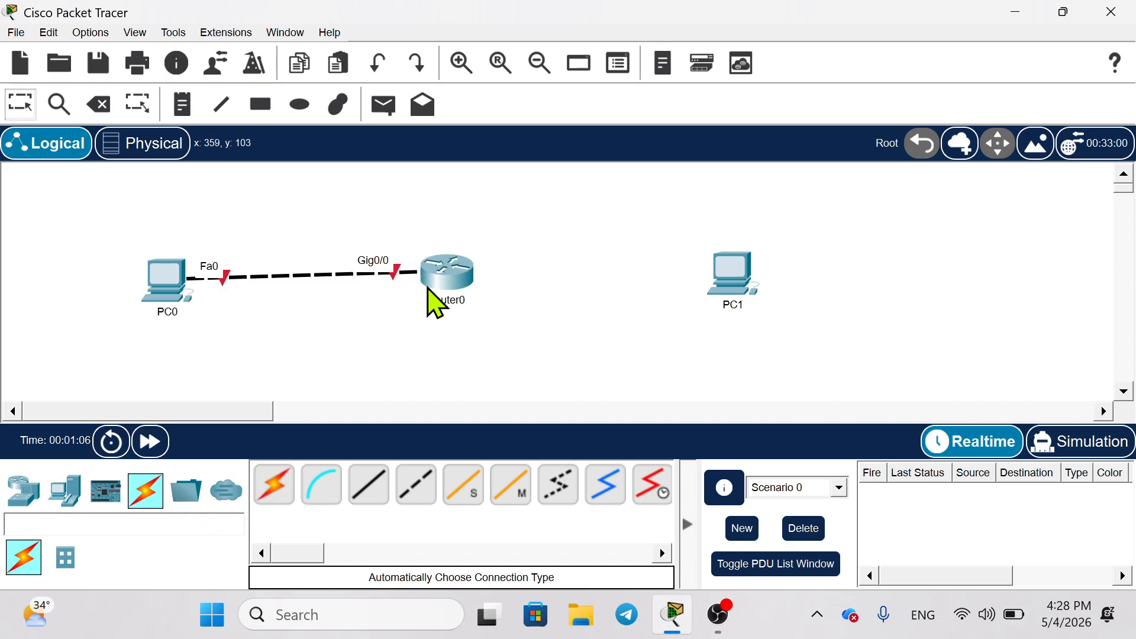
left_click(267, 481)
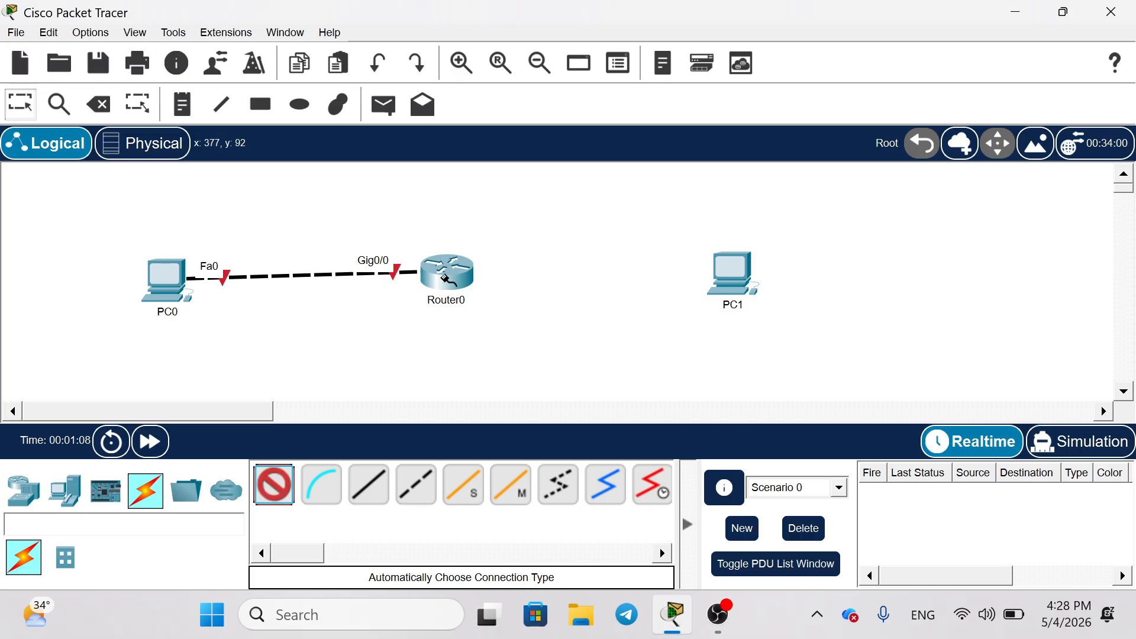
left_click(439, 294)
left_click(741, 284)
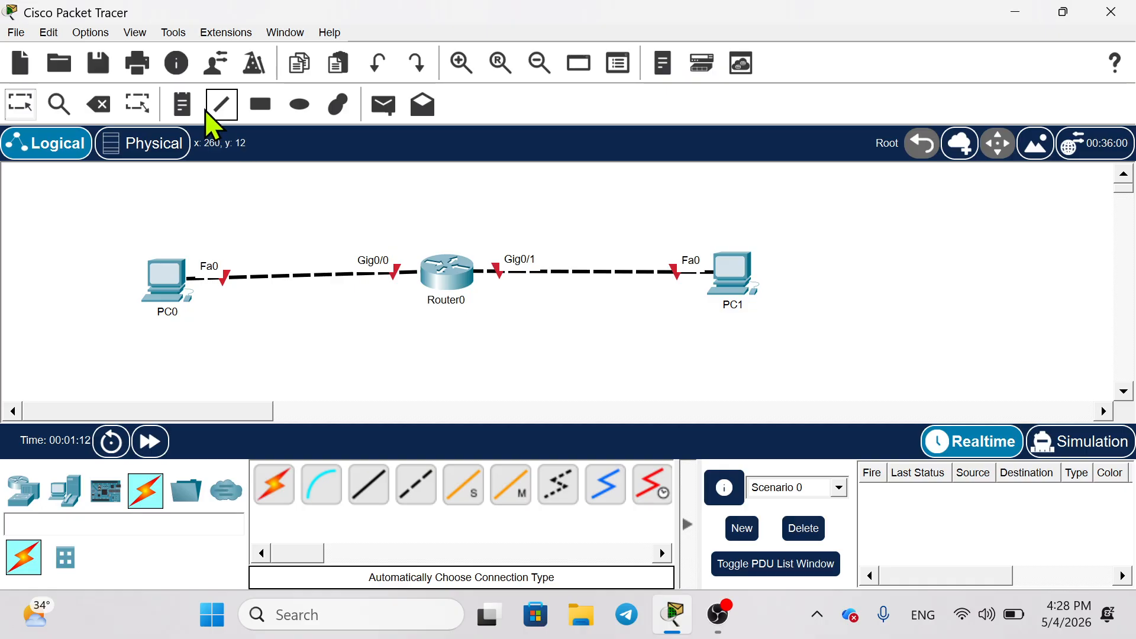
Step: Add a note reading 192.168.1.0/24 above the link between PC0 and Router0
left_click(179, 105)
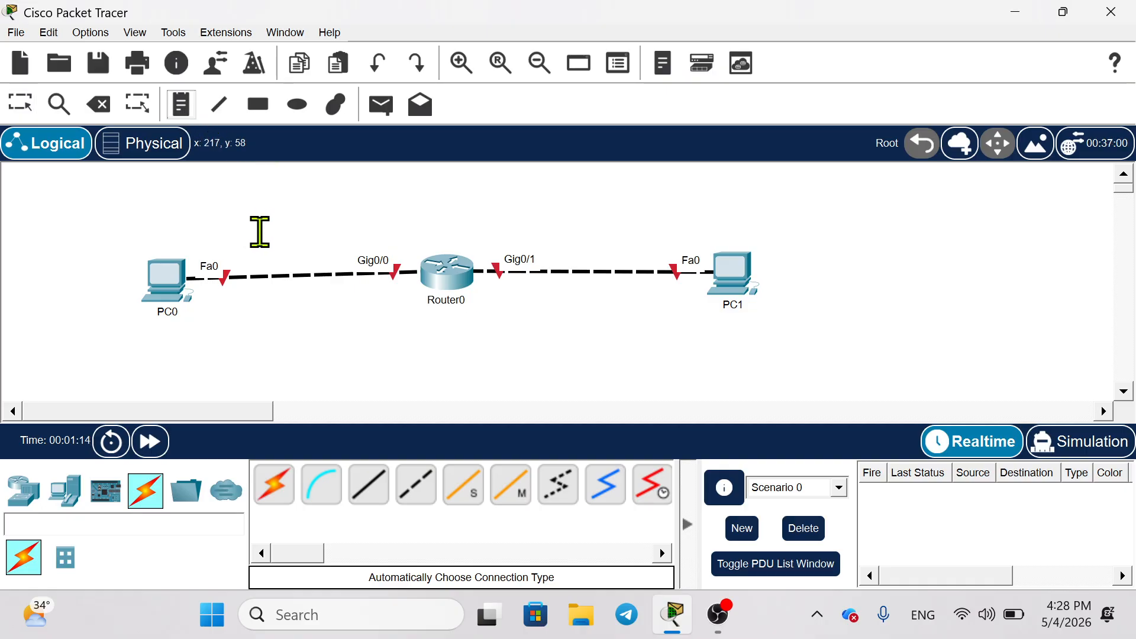
left_click(231, 221)
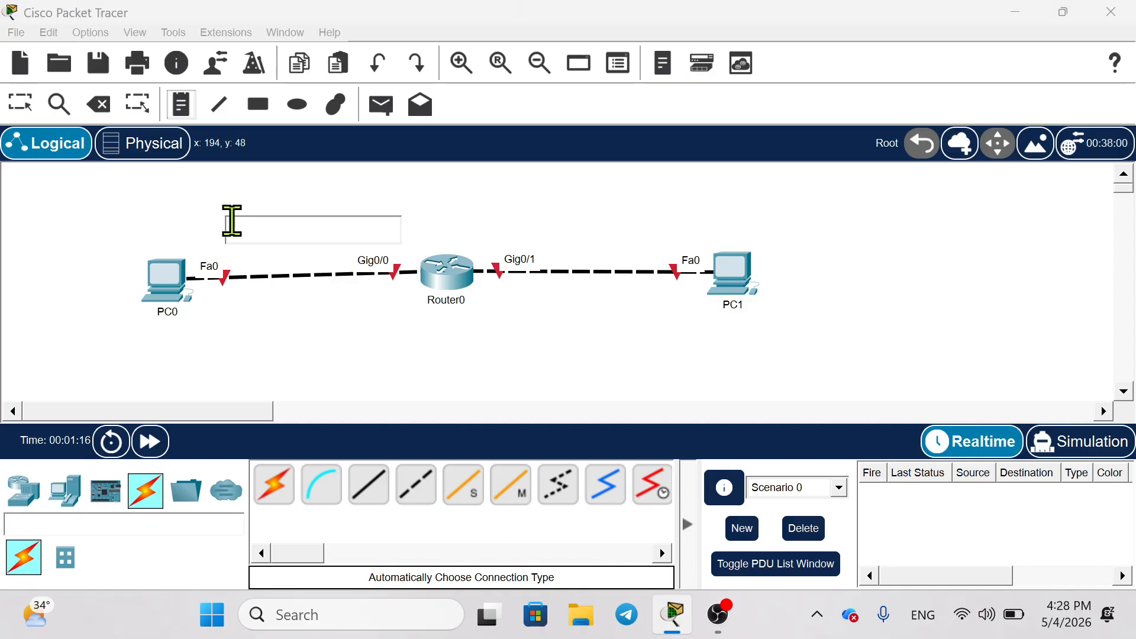
type("10")
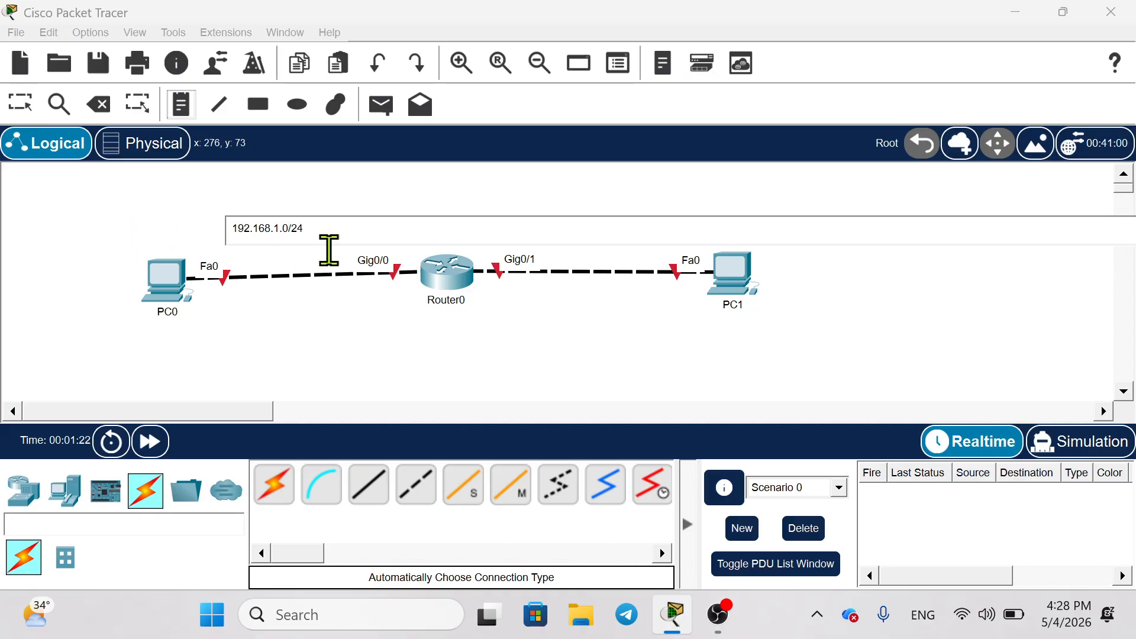
Step: Add a .1 note beside Router0's Gig0/0 side and a .2 note beside PC0, moving both close to their devices
left_click(413, 311)
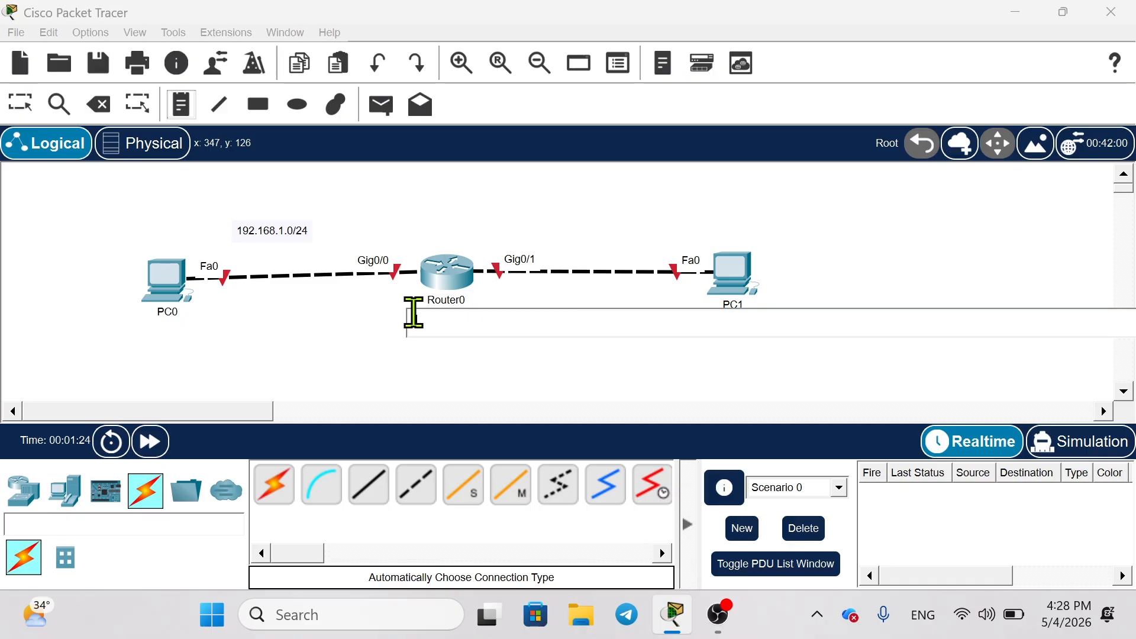
key("BackSpace")
key("BackSpace")
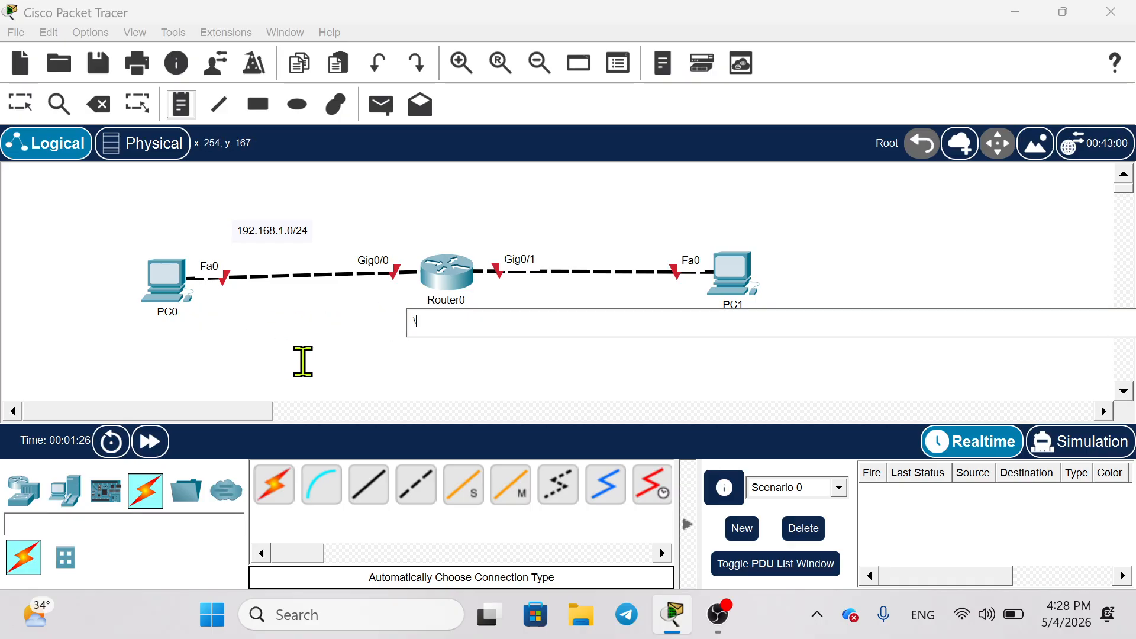
left_click(189, 310)
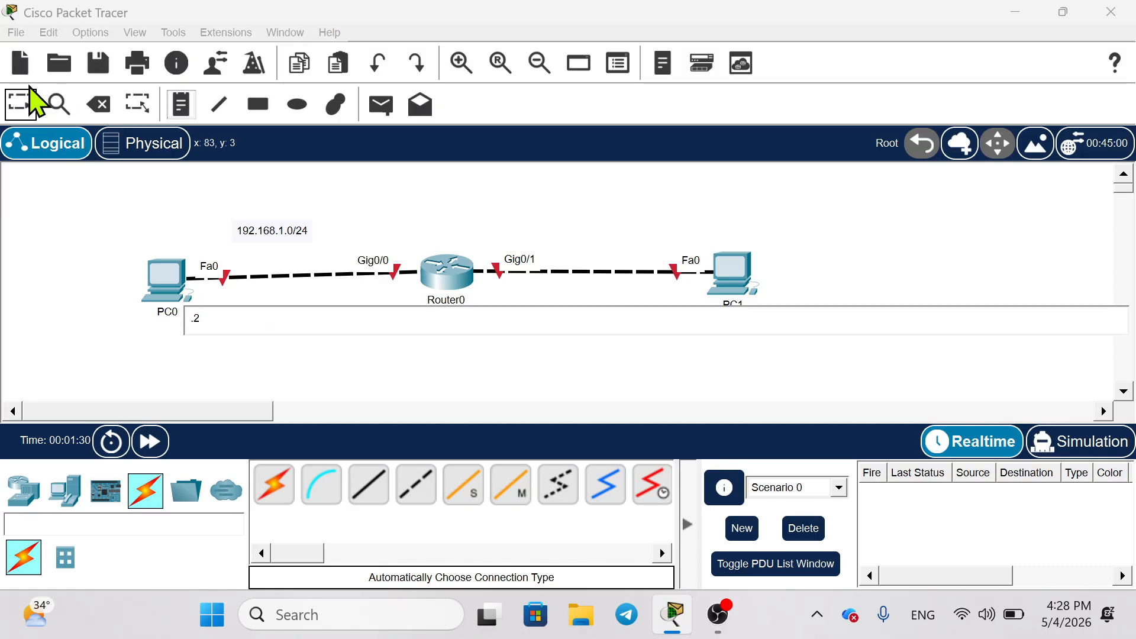
left_click(19, 103)
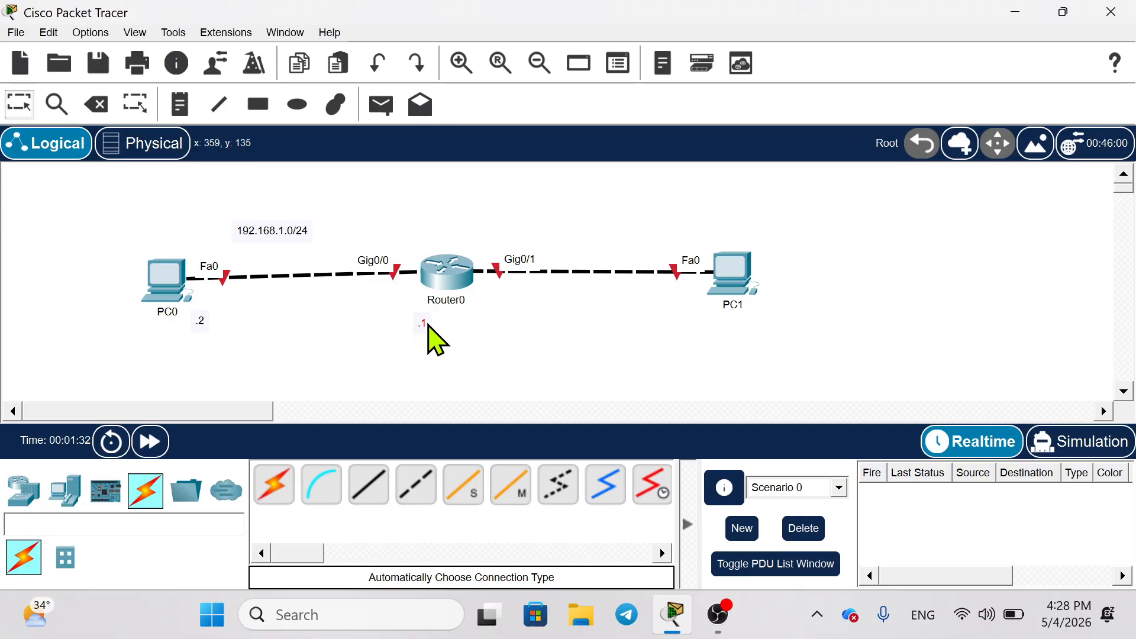
left_click_drag(423, 325, 409, 299)
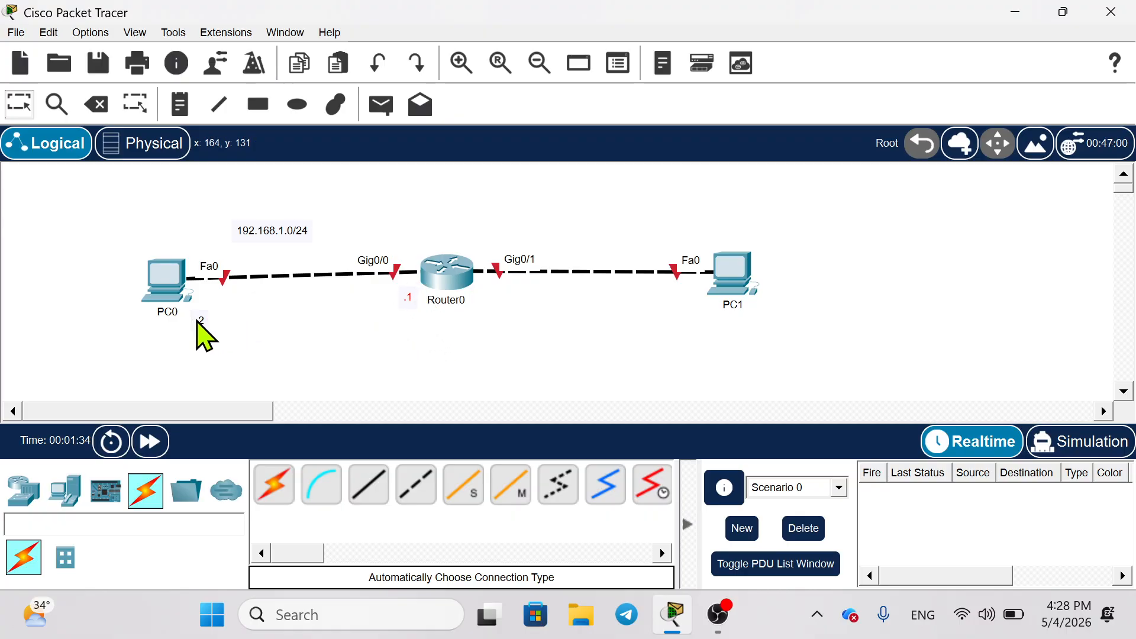
left_click_drag(198, 325, 179, 321)
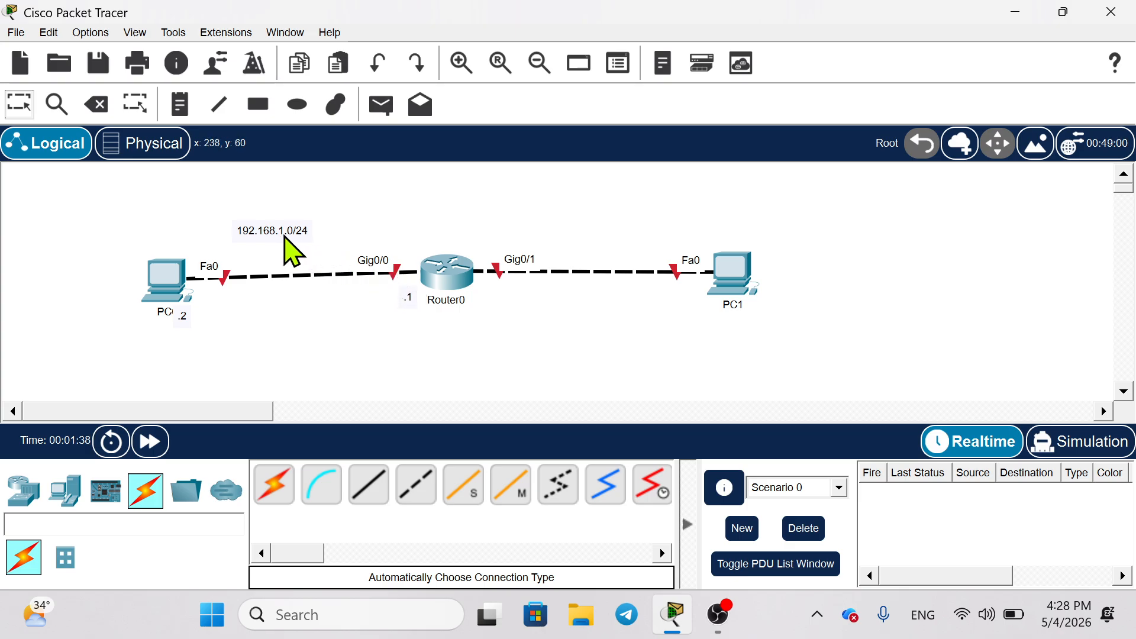
Step: Try a full-address note 192.168.1.1 near Router0's Gig0/0 interface and clear its text again
scroll(354, 265, "up", 1)
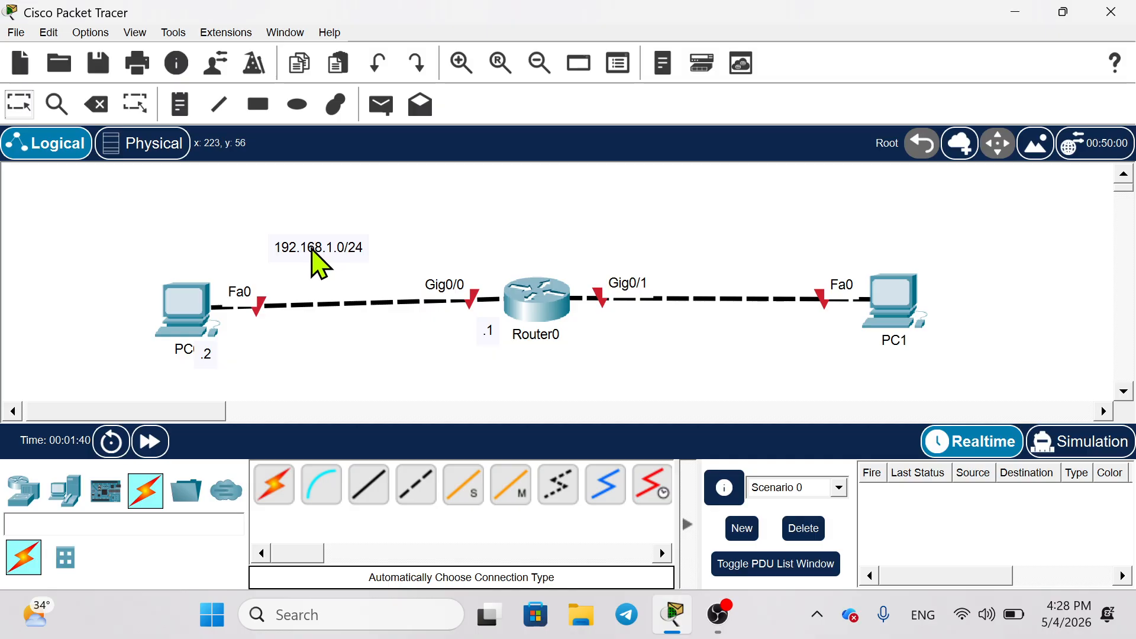
left_click(183, 106)
left_click(363, 352)
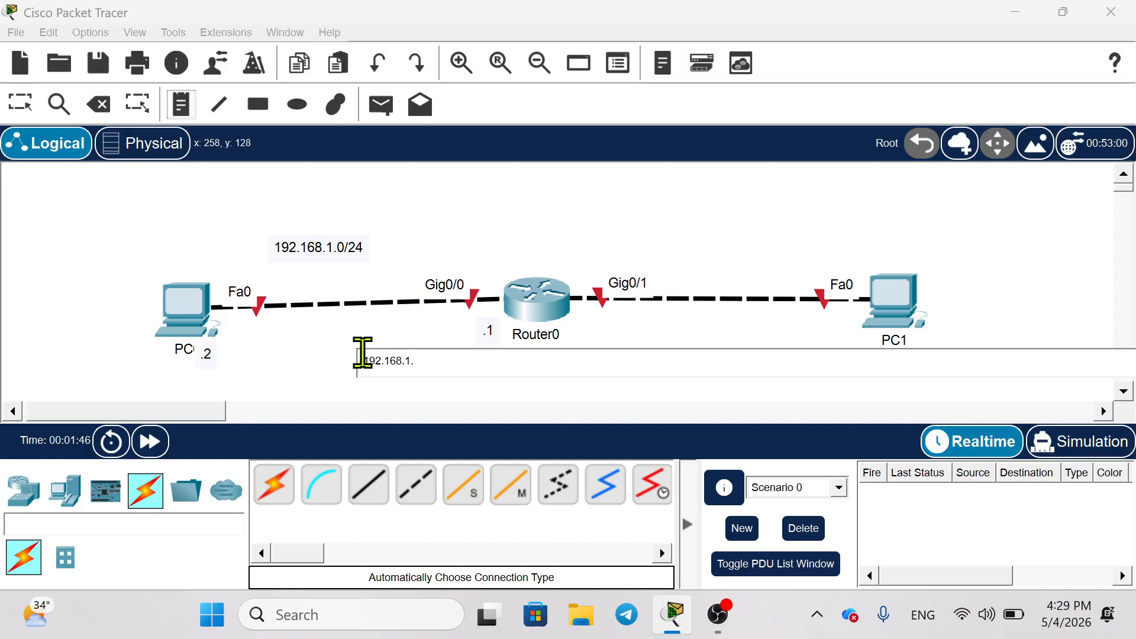
left_click(23, 104)
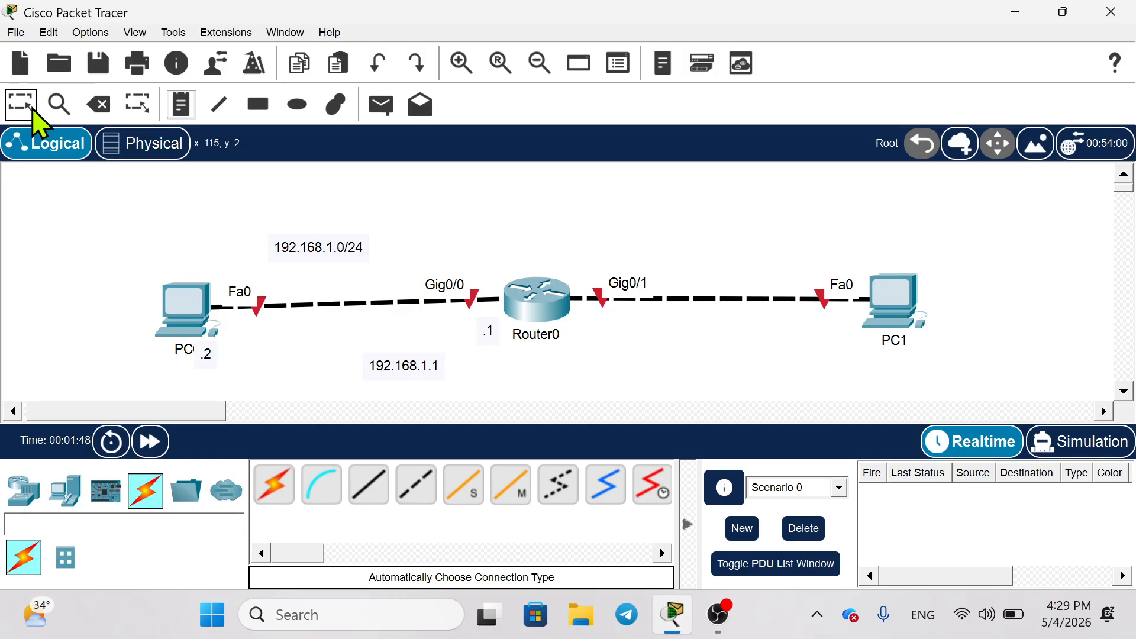
left_click_drag(414, 375, 454, 352)
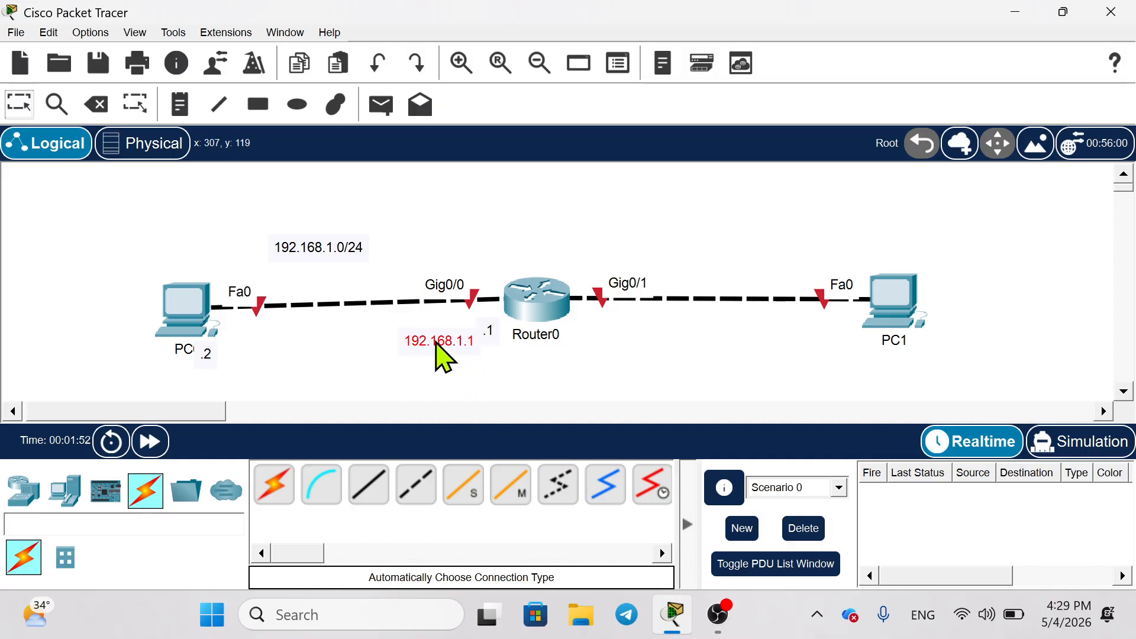
double_click(435, 340)
type(".1")
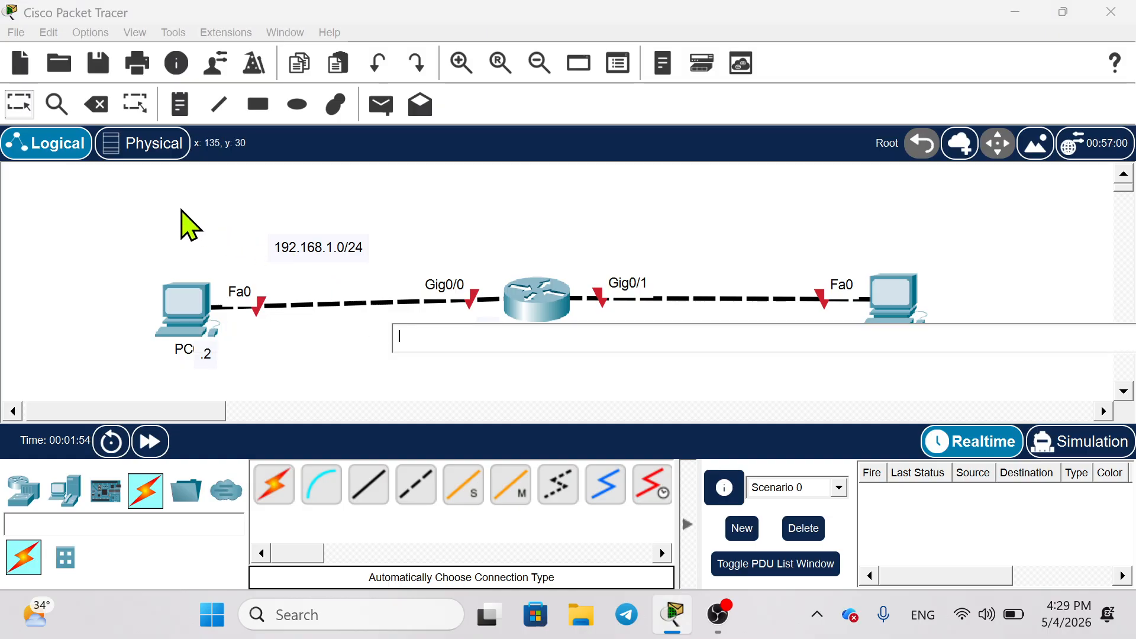
left_click(184, 214)
Step: Move the 192.168.1.0/24 note nearer its link and add a 192.168.2.0/24 note above the link between Router0 and PC1
left_click_drag(337, 257, 352, 267)
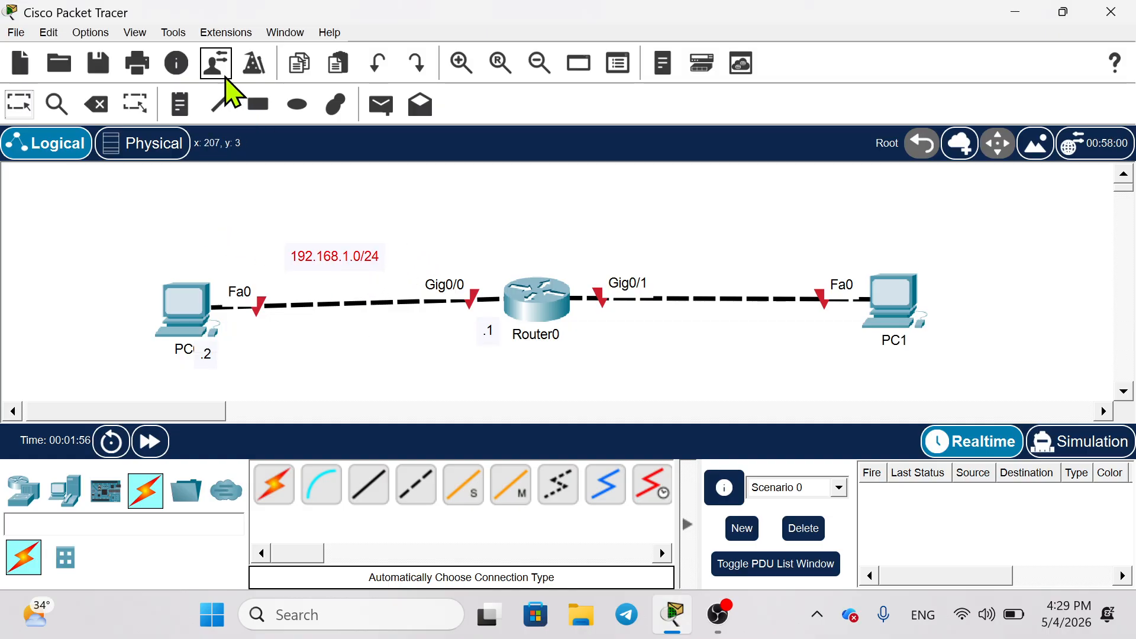
left_click(188, 105)
left_click(702, 261)
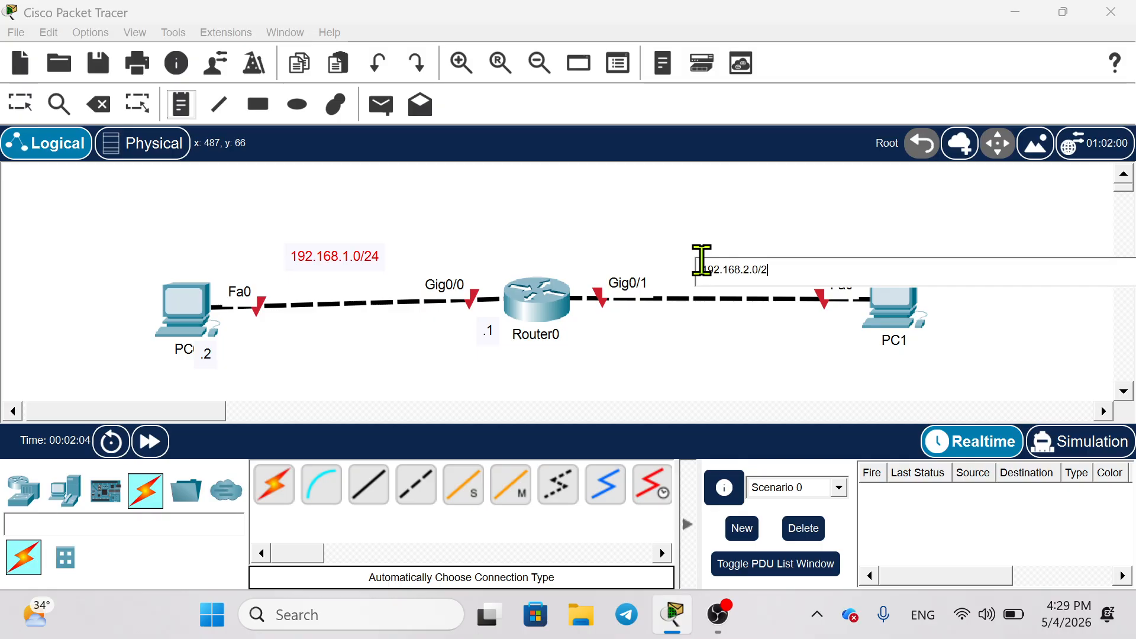
Step: Add a .1 note below Router0's Gig0/1 side and a .2 note for PC1, placed on the link side of its label
left_click(582, 312)
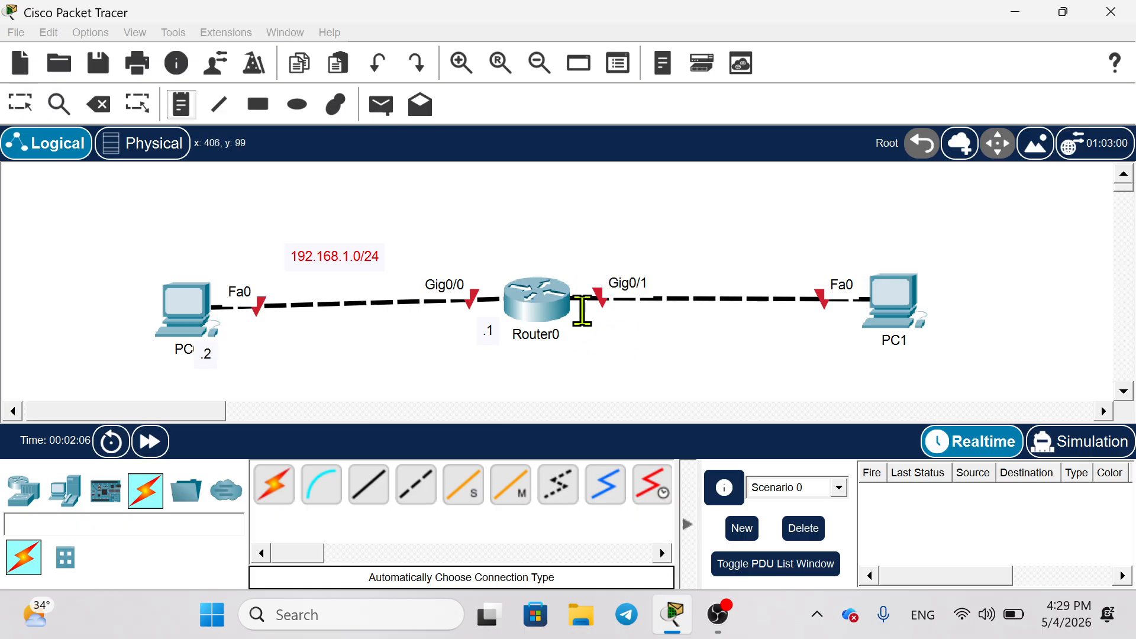
type(".1")
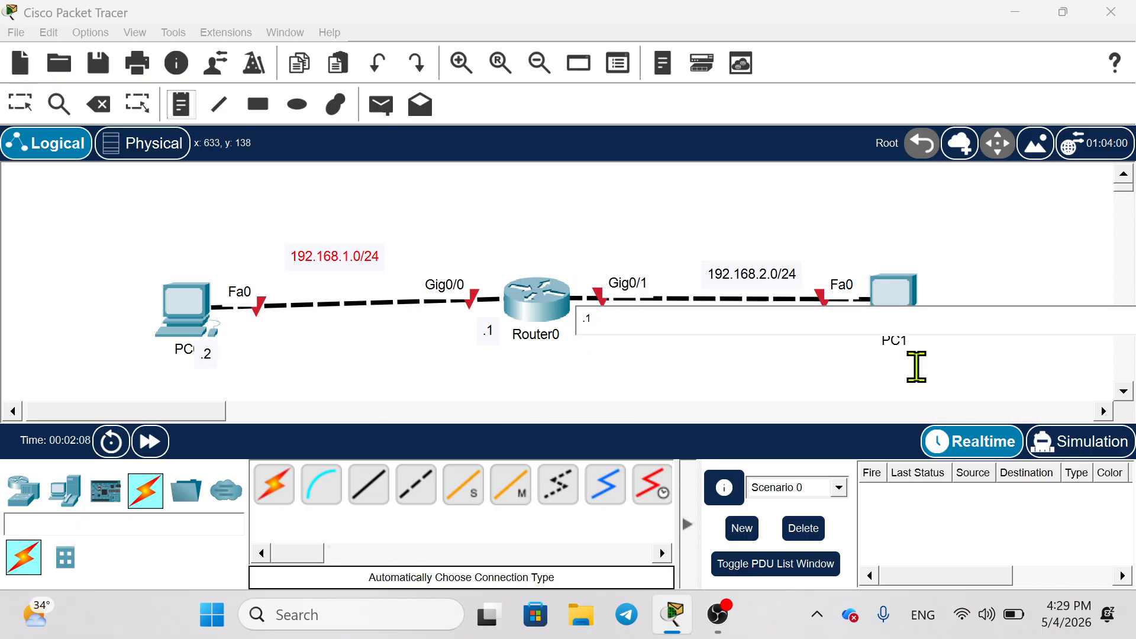
left_click(900, 354)
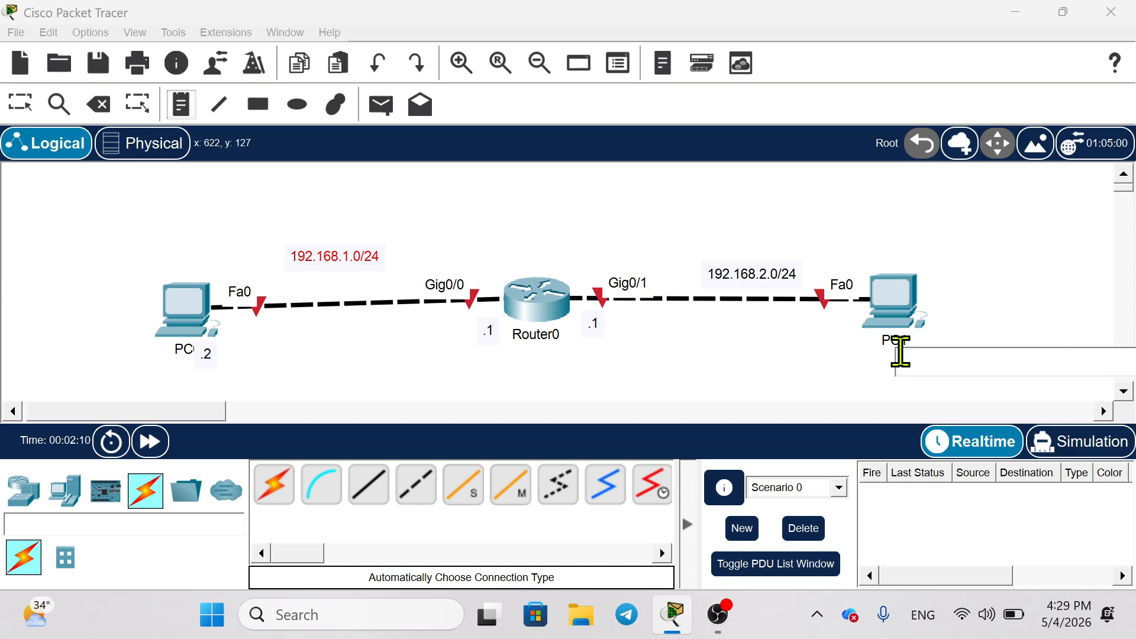
type(".2")
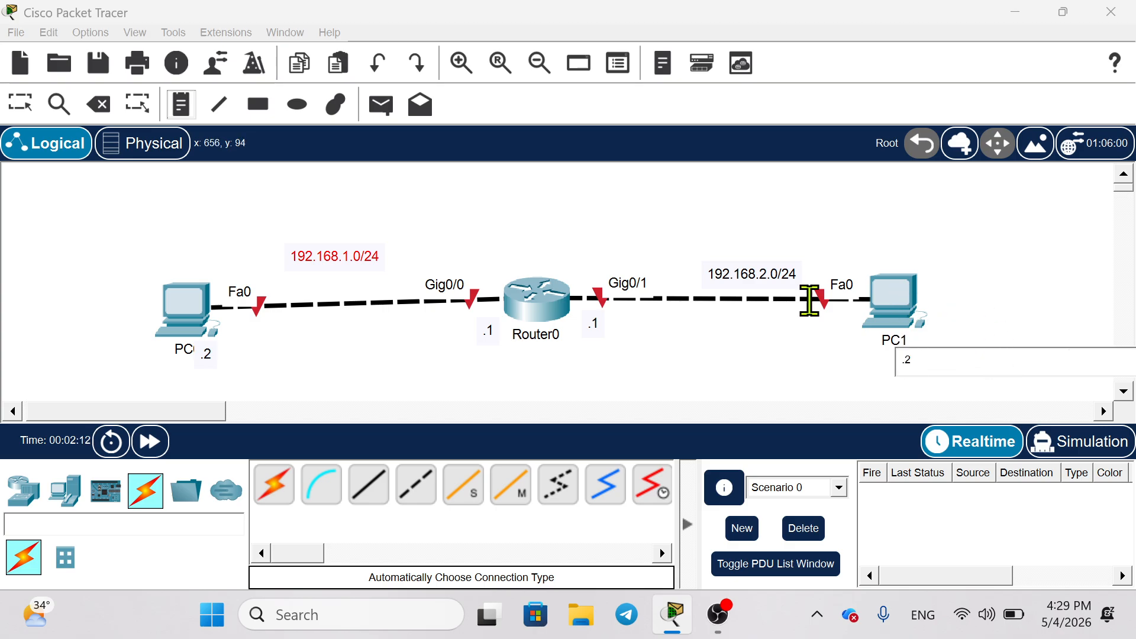
left_click(22, 105)
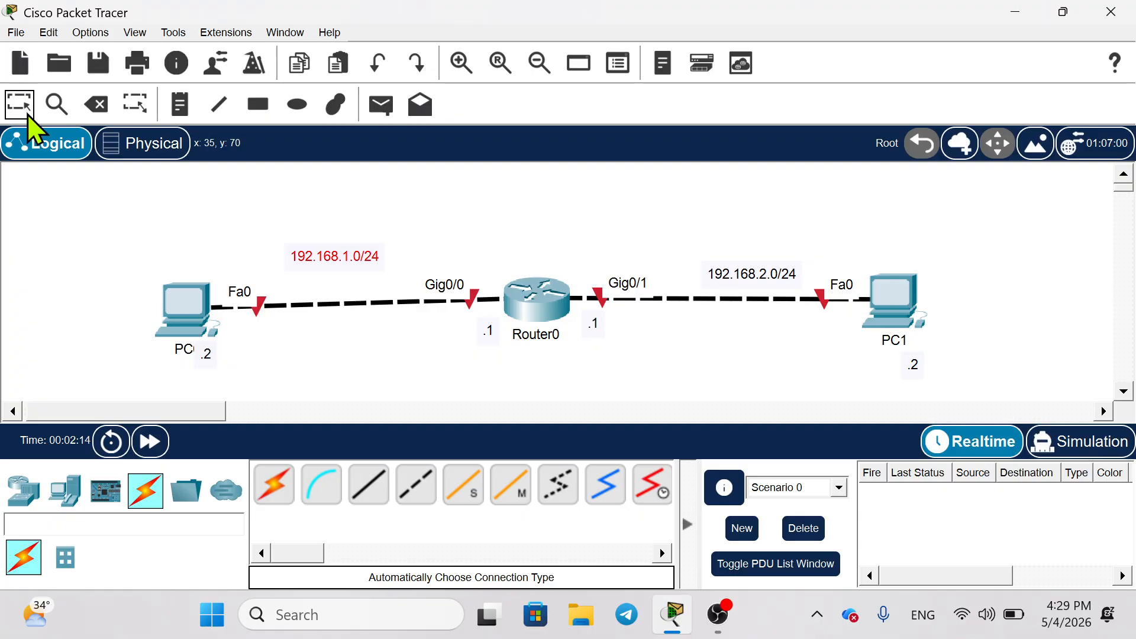
left_click_drag(914, 366, 868, 356)
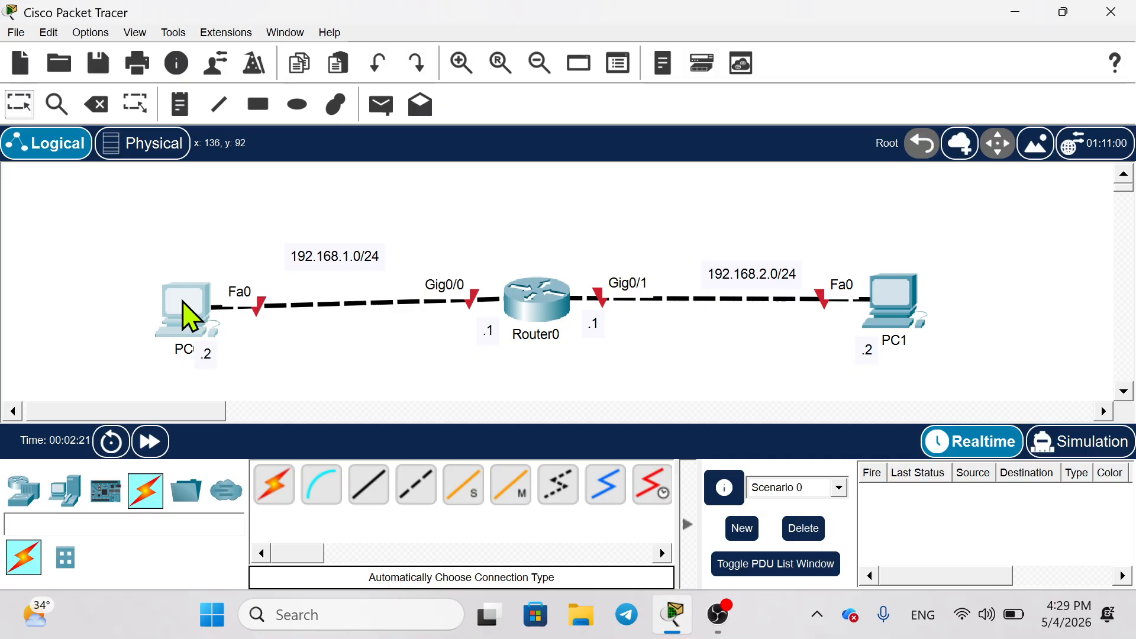
Step: Give PC0 the static IPv4 address 192.168.1.2 with subnet mask 255.255.255.0 in its IP configuration
left_click(188, 316)
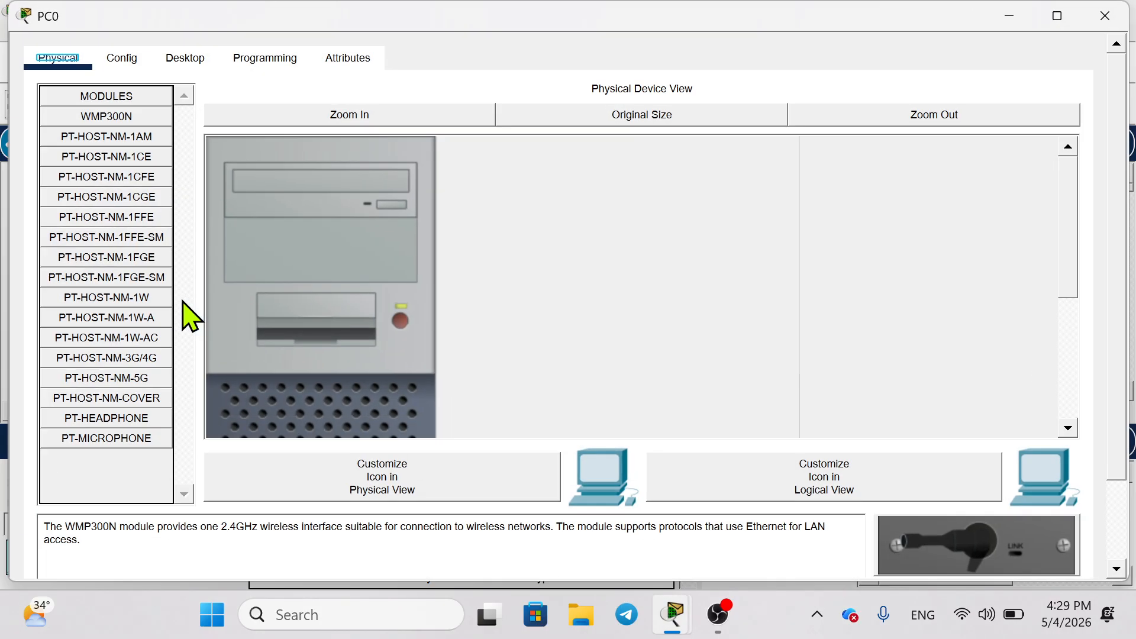
left_click(184, 58)
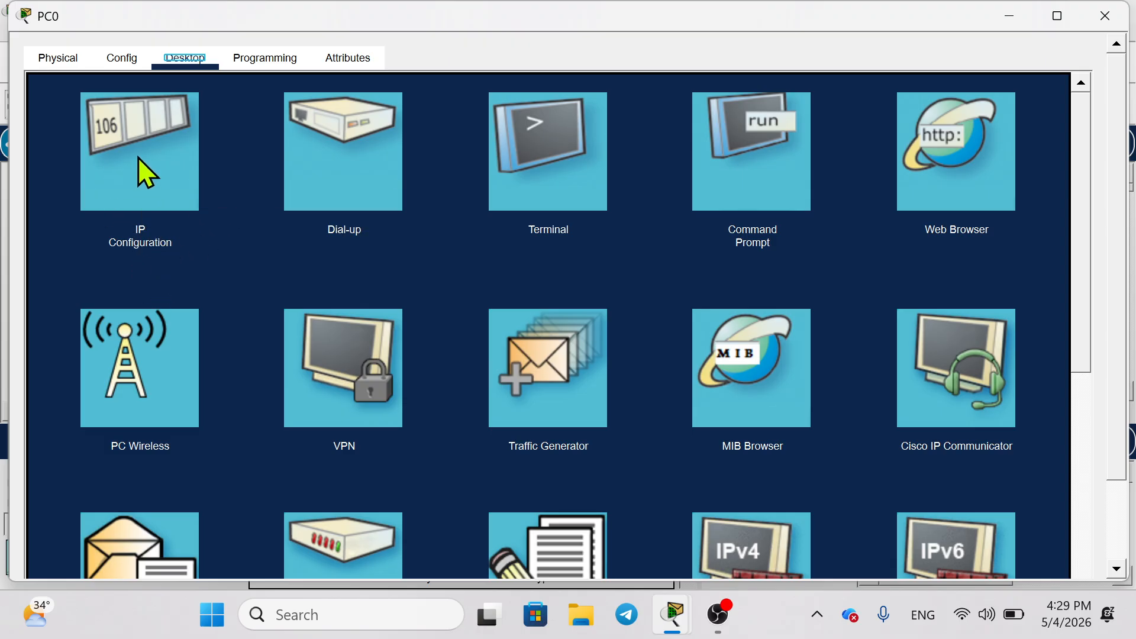
left_click(146, 174)
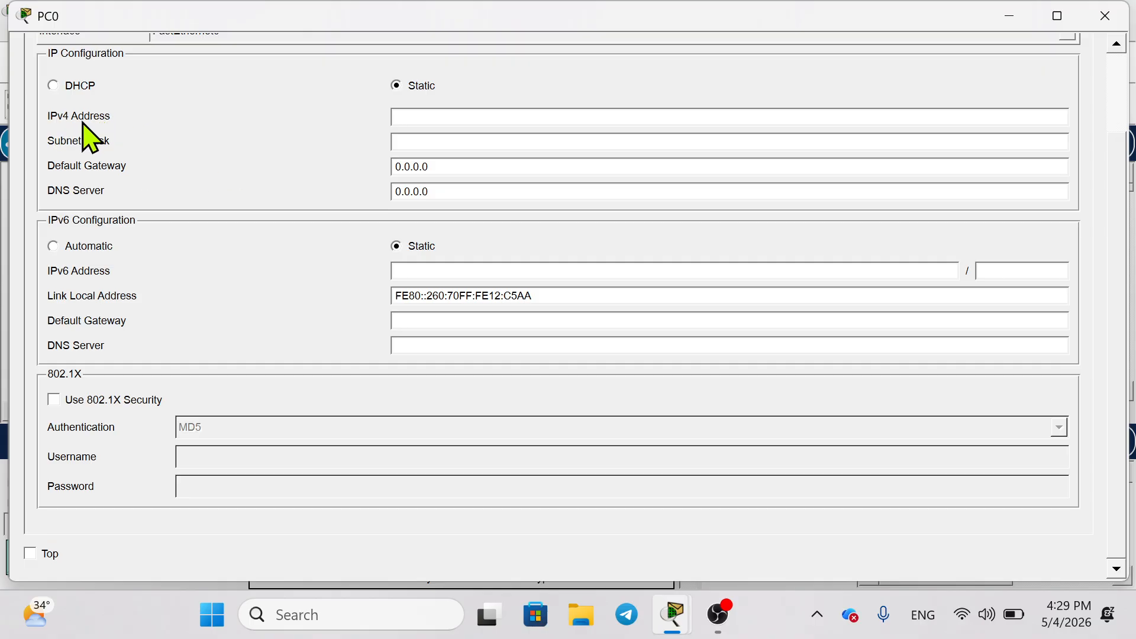
left_click(431, 116)
left_click(1007, 17)
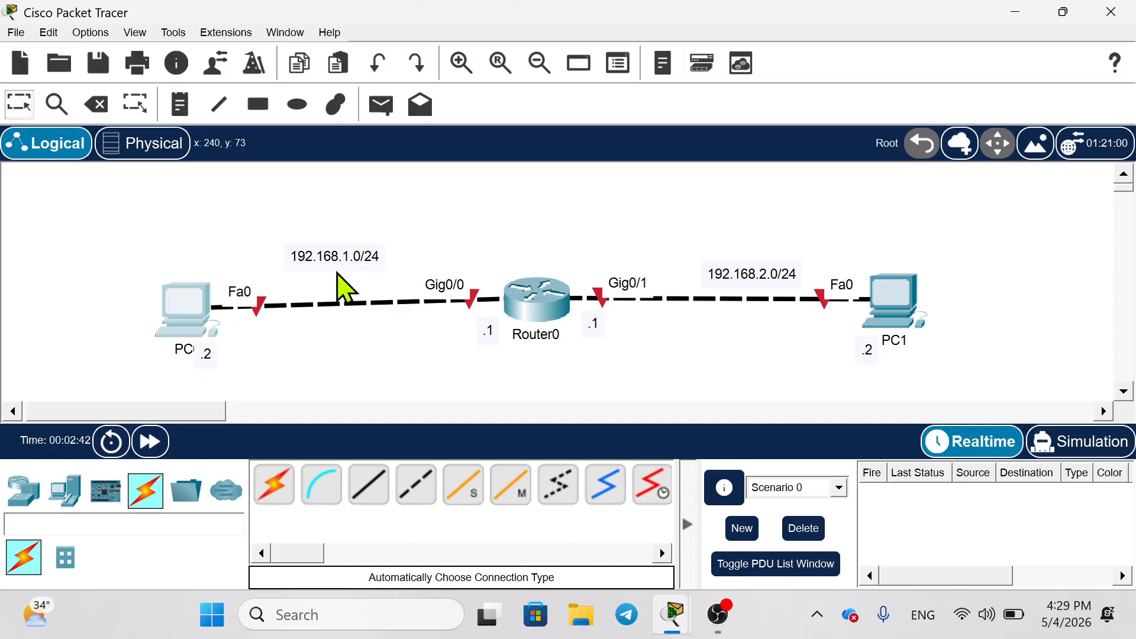
left_click(204, 319)
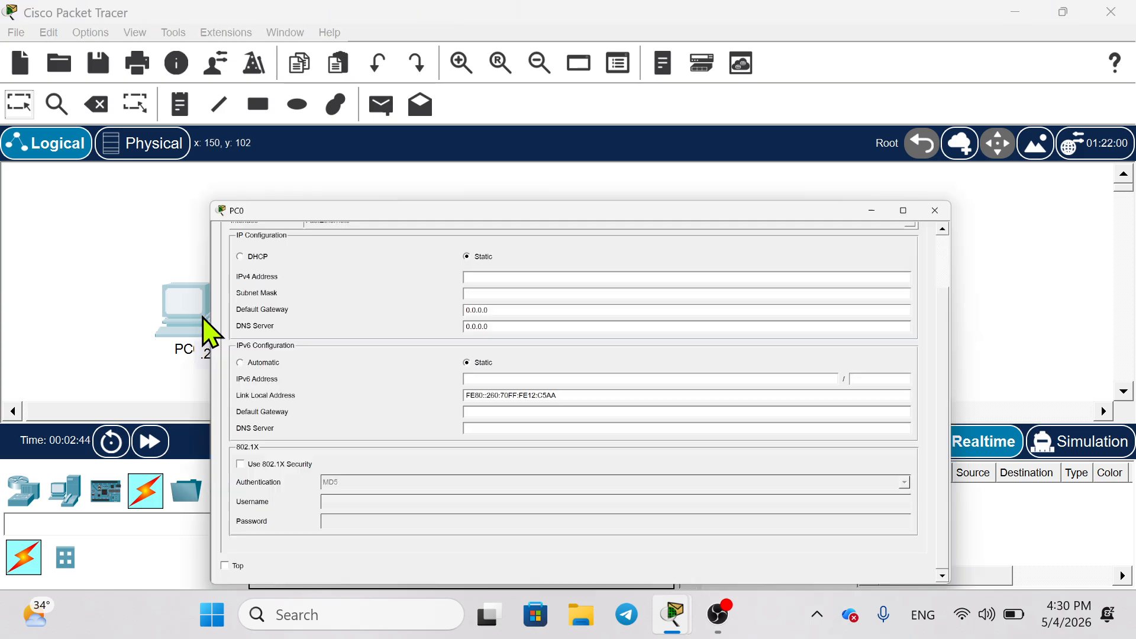
left_click(477, 117)
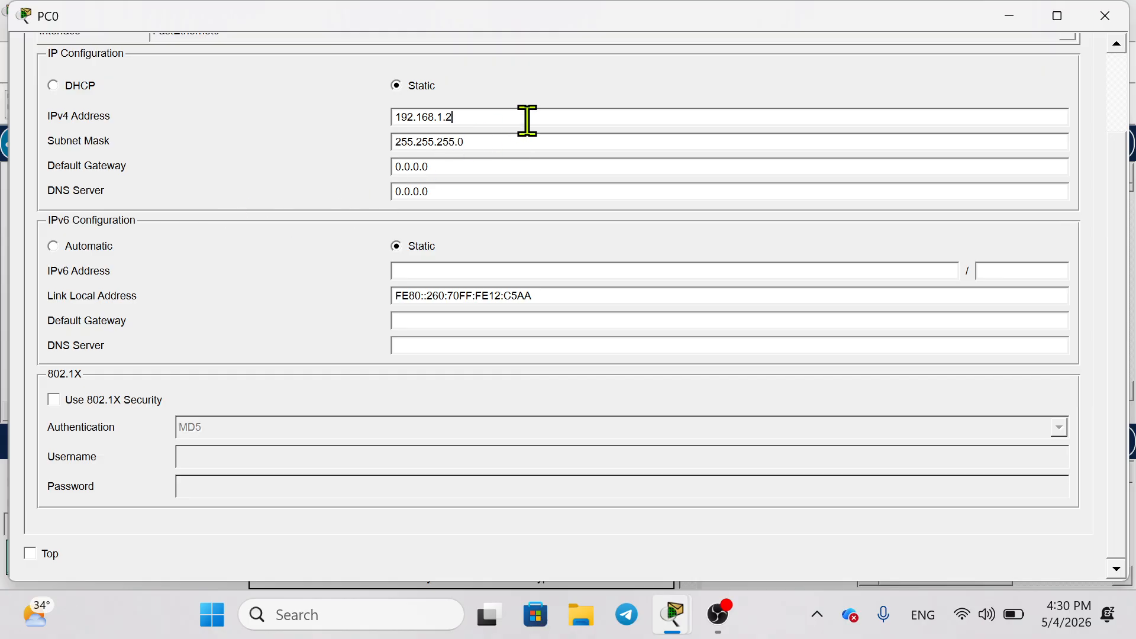
key("Tab")
left_click(1104, 16)
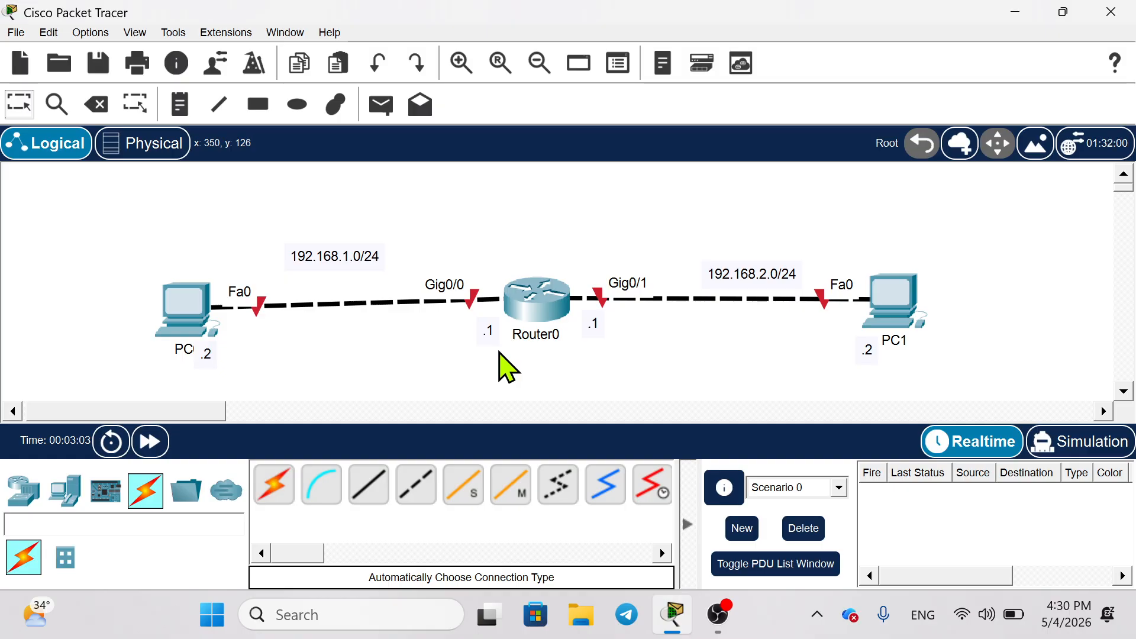
Step: Open Router0's command line, answer no to the initial configuration dialog, and get to the Router> prompt
left_click(544, 299)
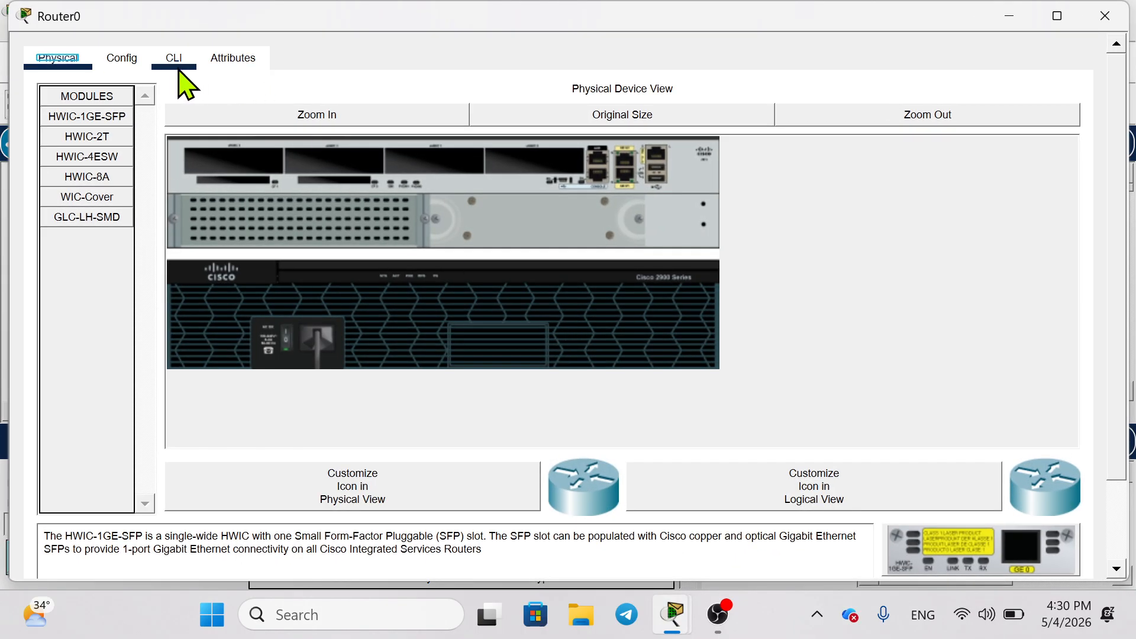
left_click(177, 76)
scroll(578, 447, "down", 2)
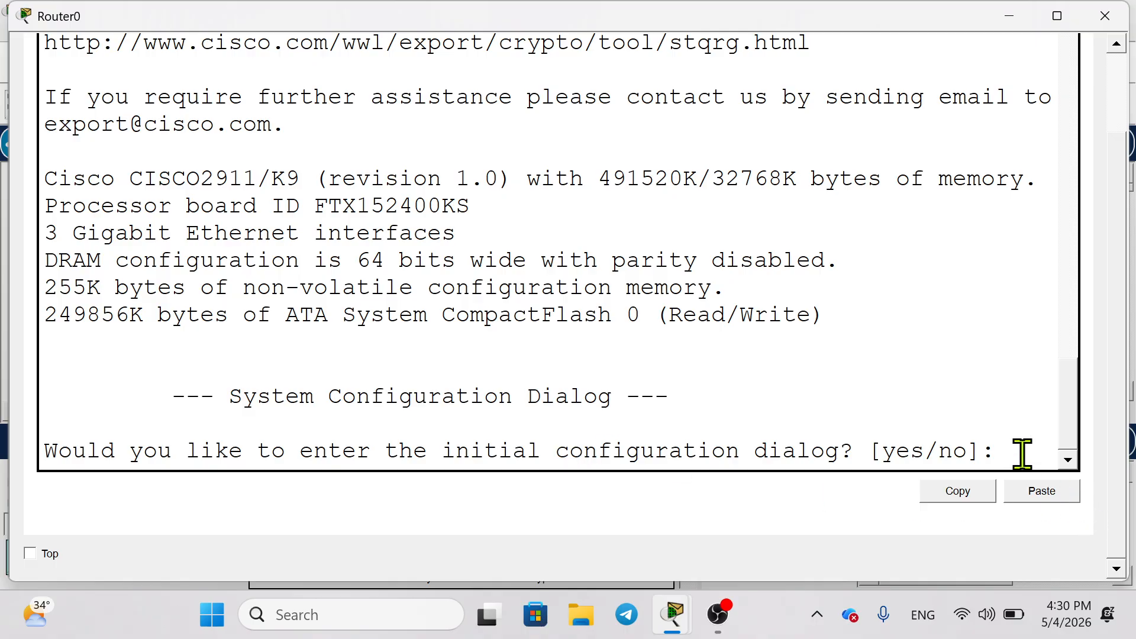
left_click_drag(1010, 451, 649, 507)
left_click(181, 453)
left_click(580, 452)
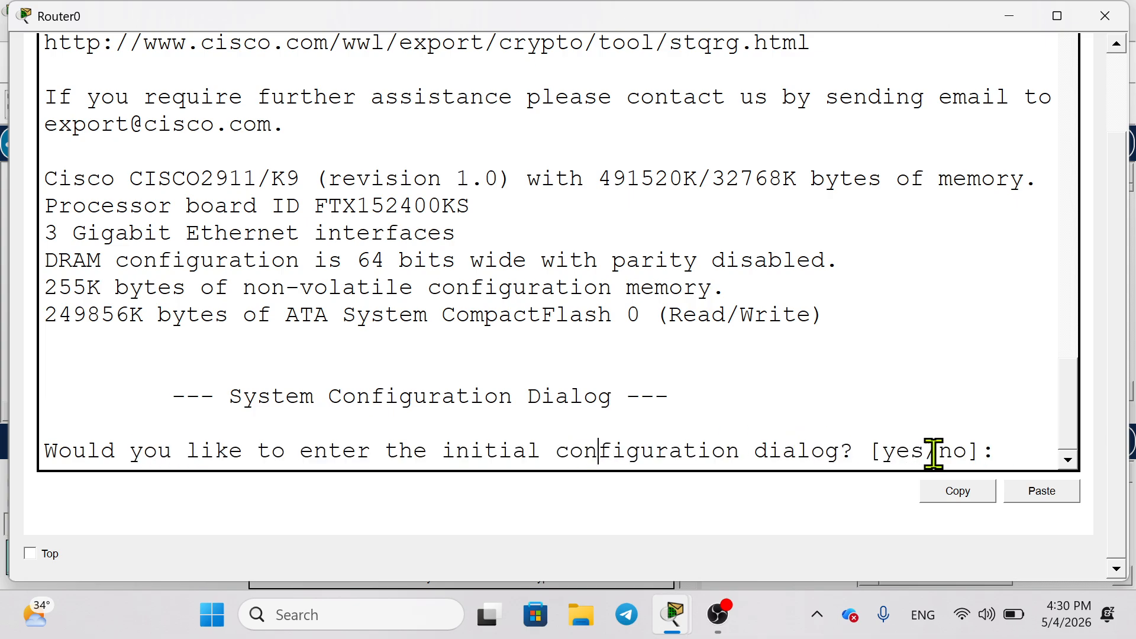
triple_click(862, 441)
left_click(854, 440)
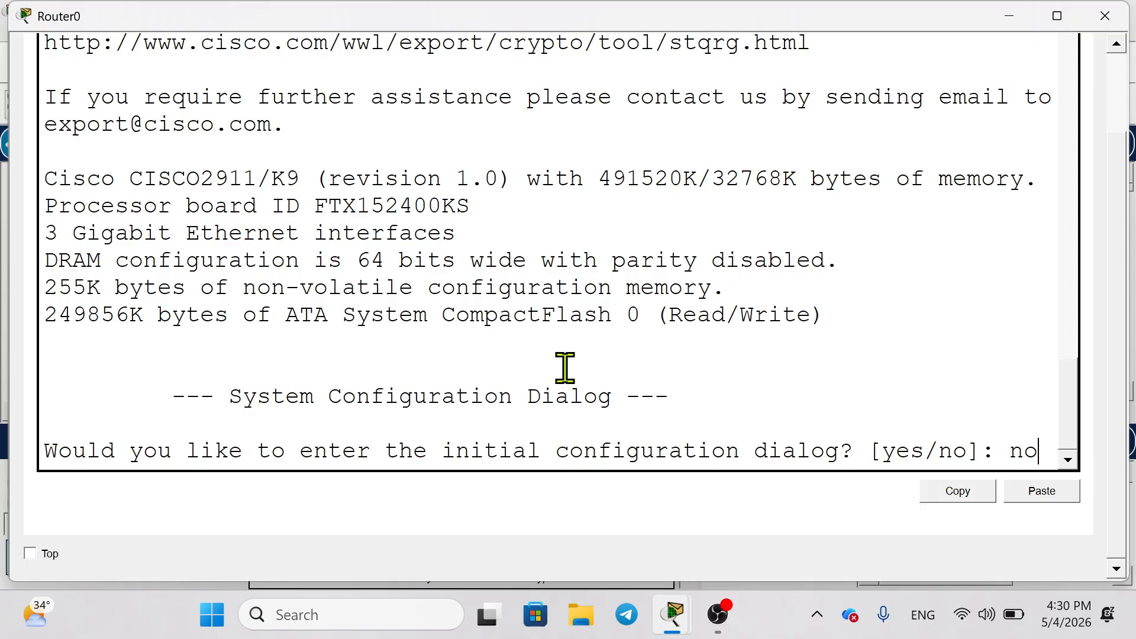
key("Return")
key("Return")
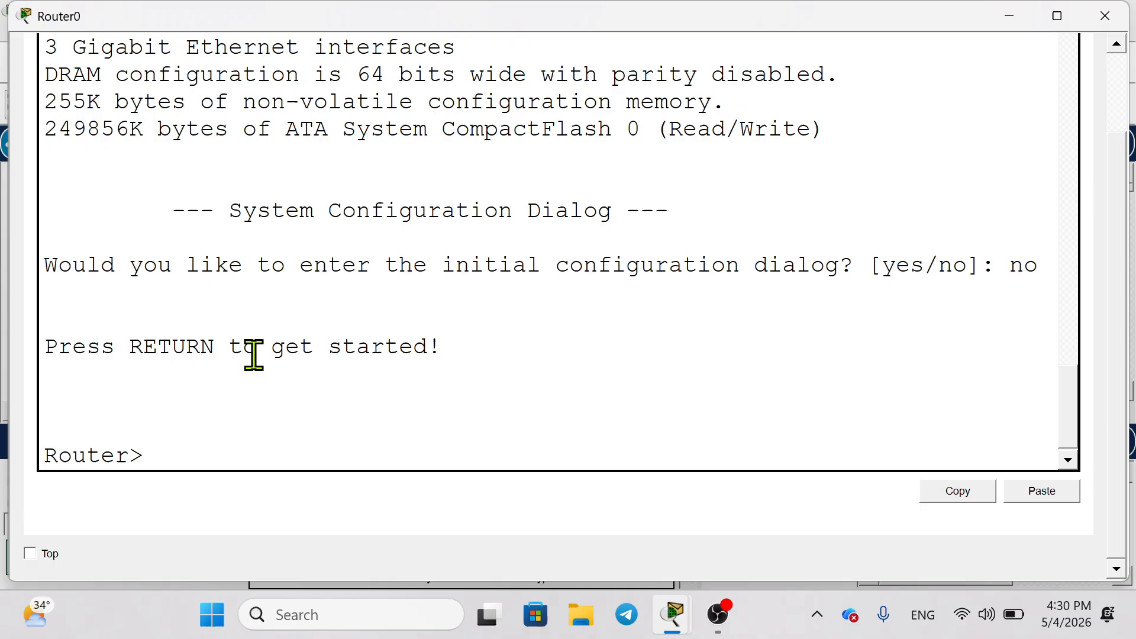
Step: Enter privileged mode on Router0 with en and global configuration mode with conf t
left_click(1006, 16)
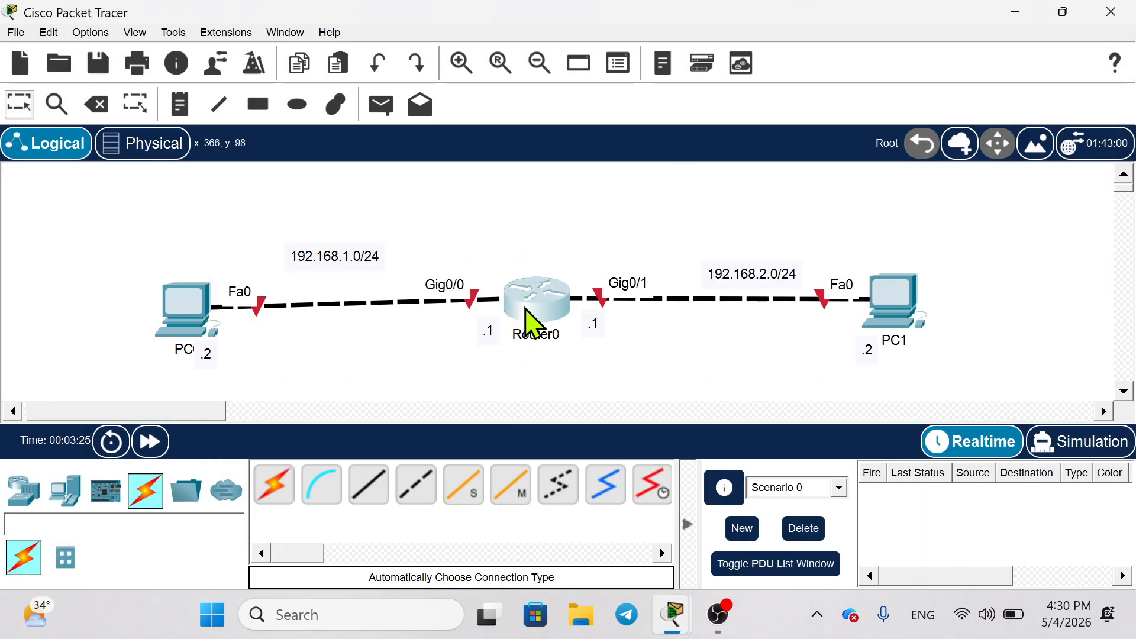
left_click(547, 307)
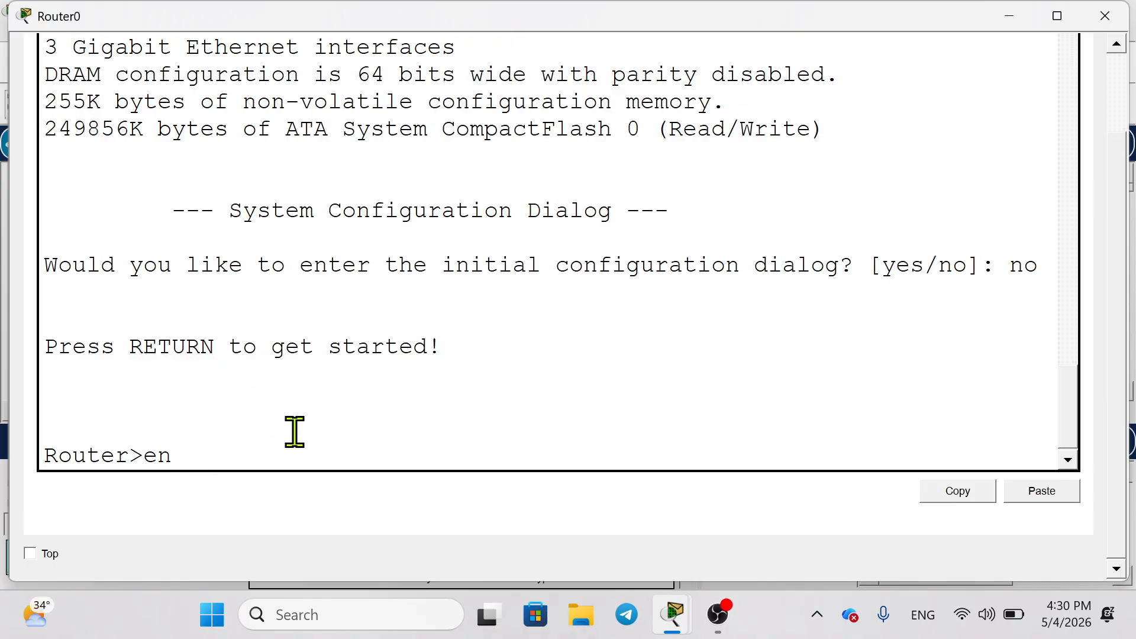
key("Return")
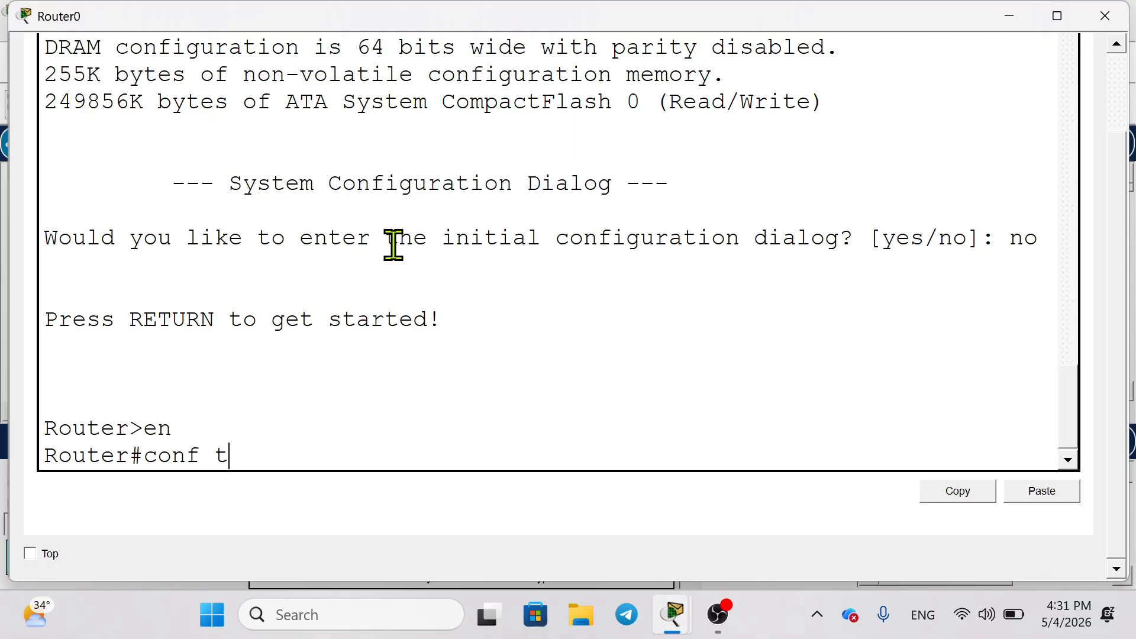
key("Return")
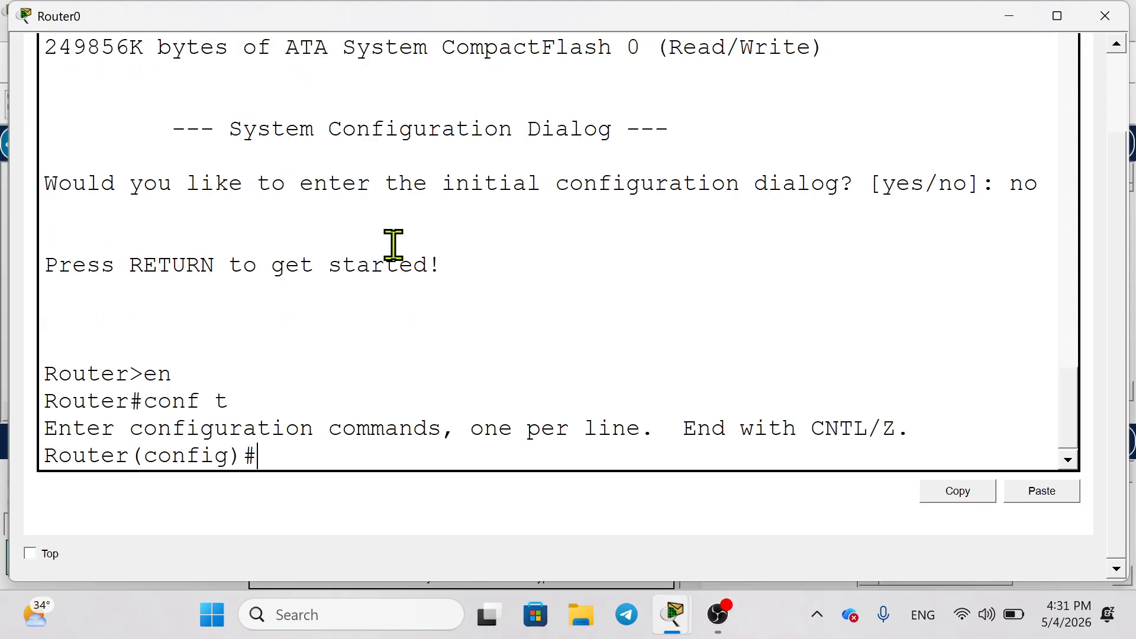
Step: Return to the topology and move the 192.168.1.0/24 note slightly closer to the link between PC0 and Router0
left_click(1011, 16)
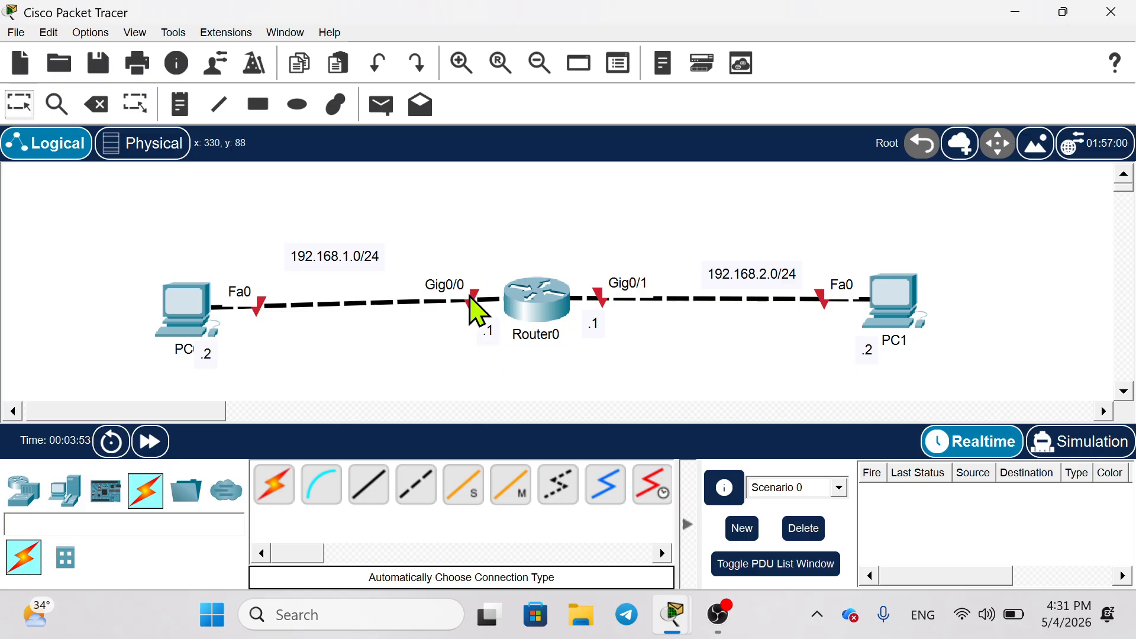
left_click(541, 307)
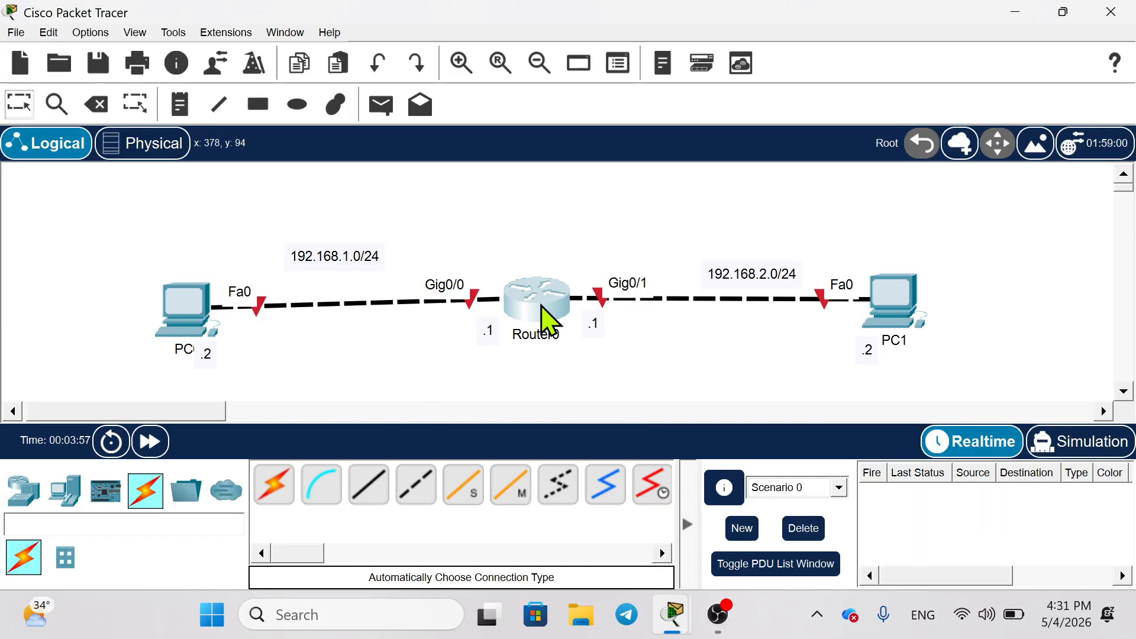
left_click(1022, 8)
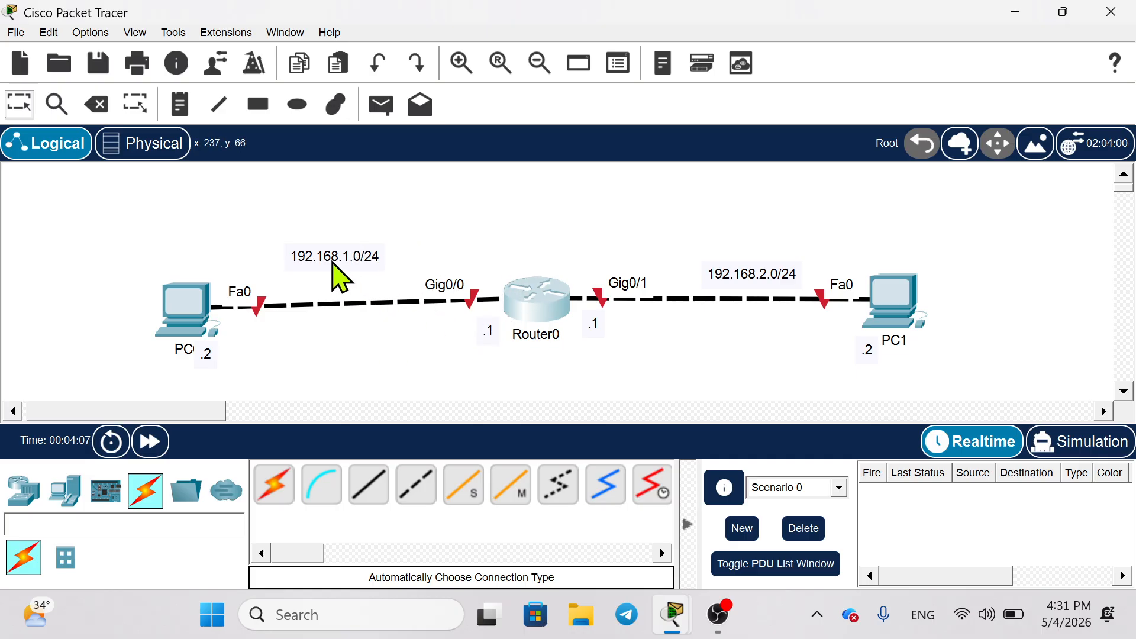
left_click_drag(333, 265, 337, 274)
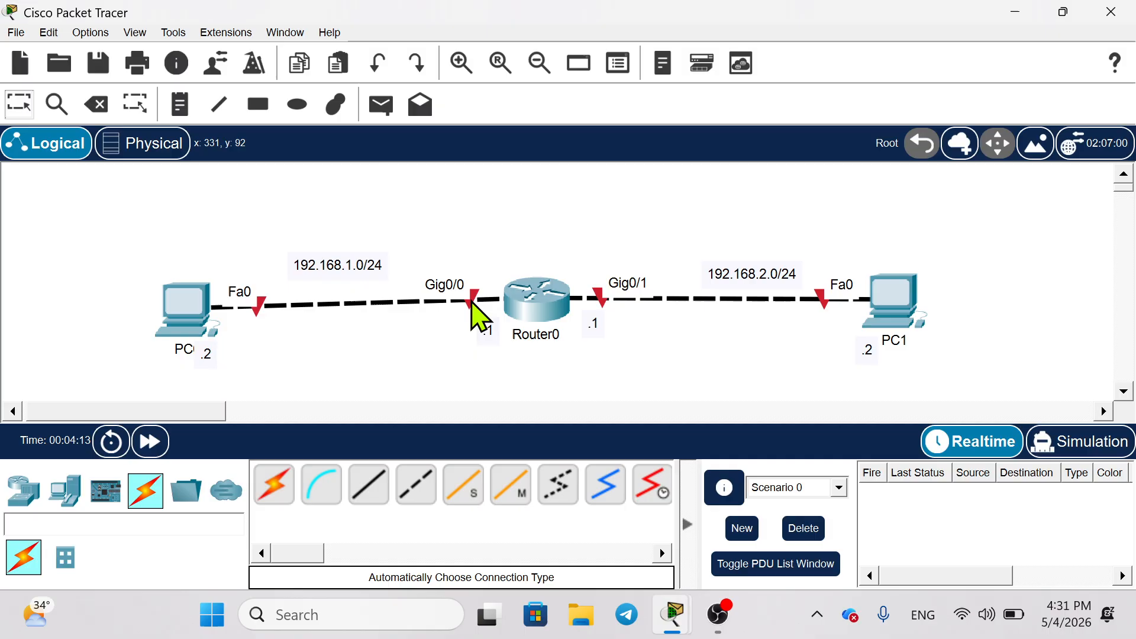
Step: Enter interface configuration on Router0 with int g0/0, begin an ip command, and check the interface's host note in the topology
left_click(538, 294)
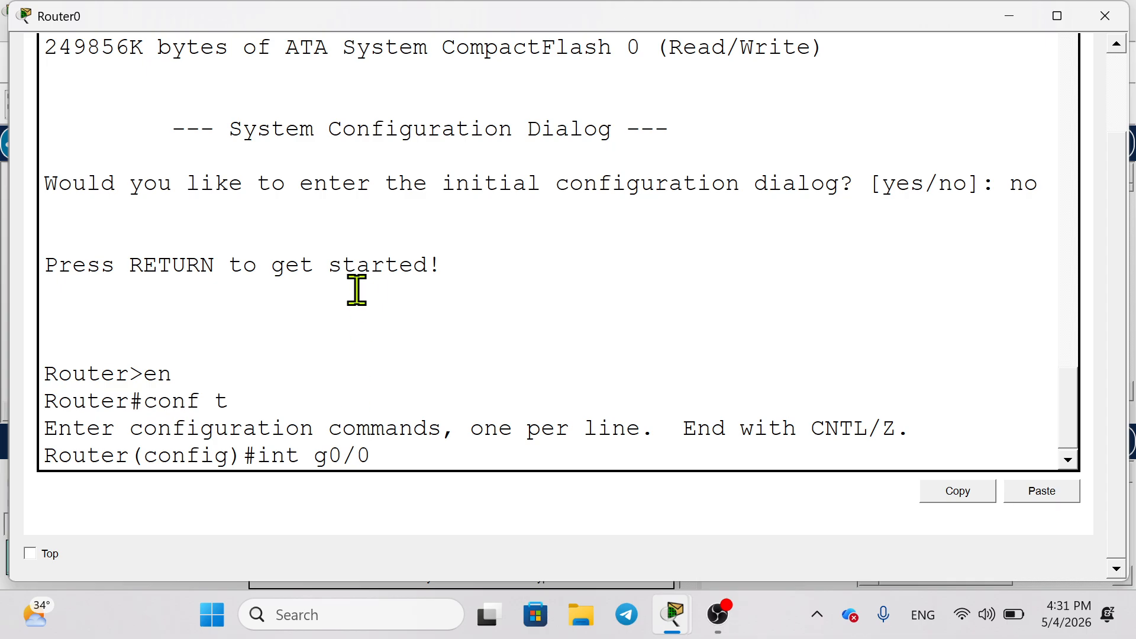
key("Return")
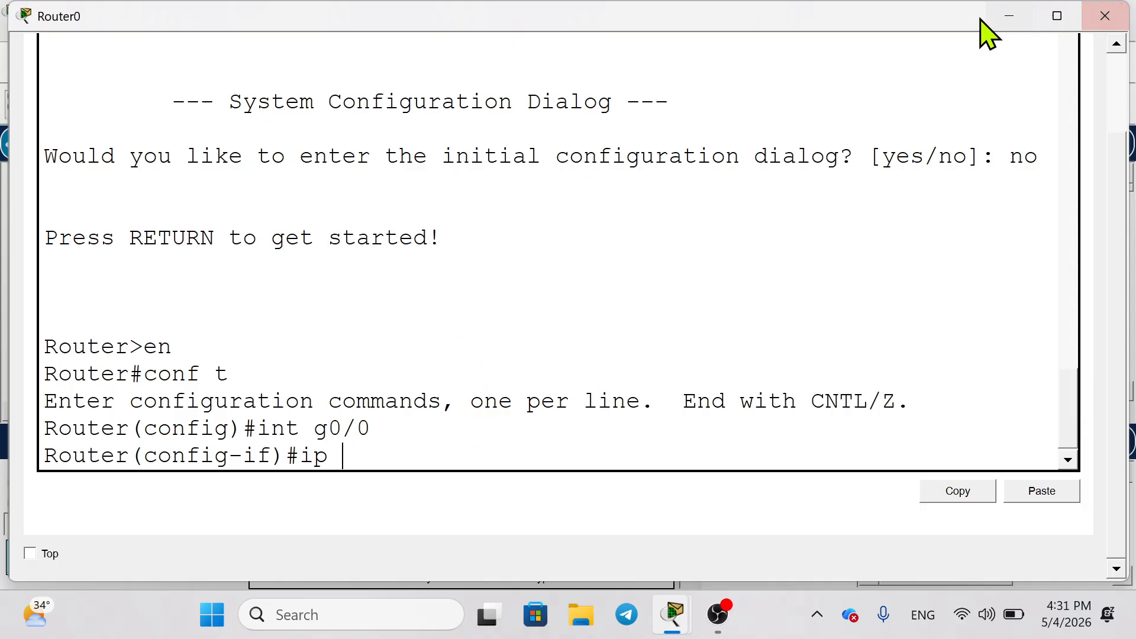
left_click(1012, 17)
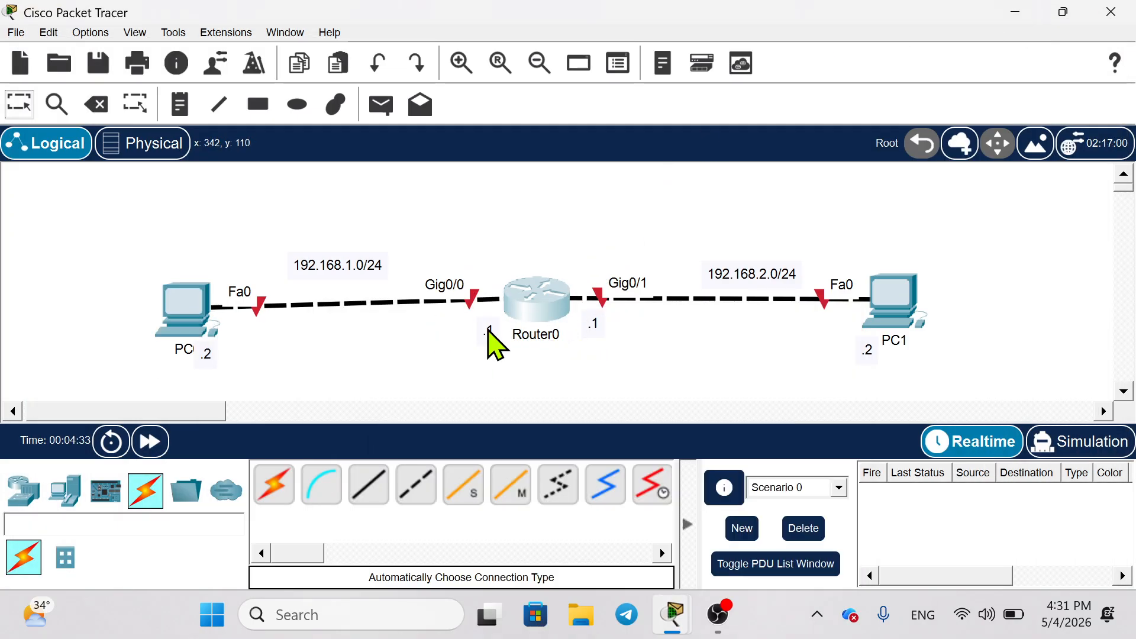
left_click(522, 286)
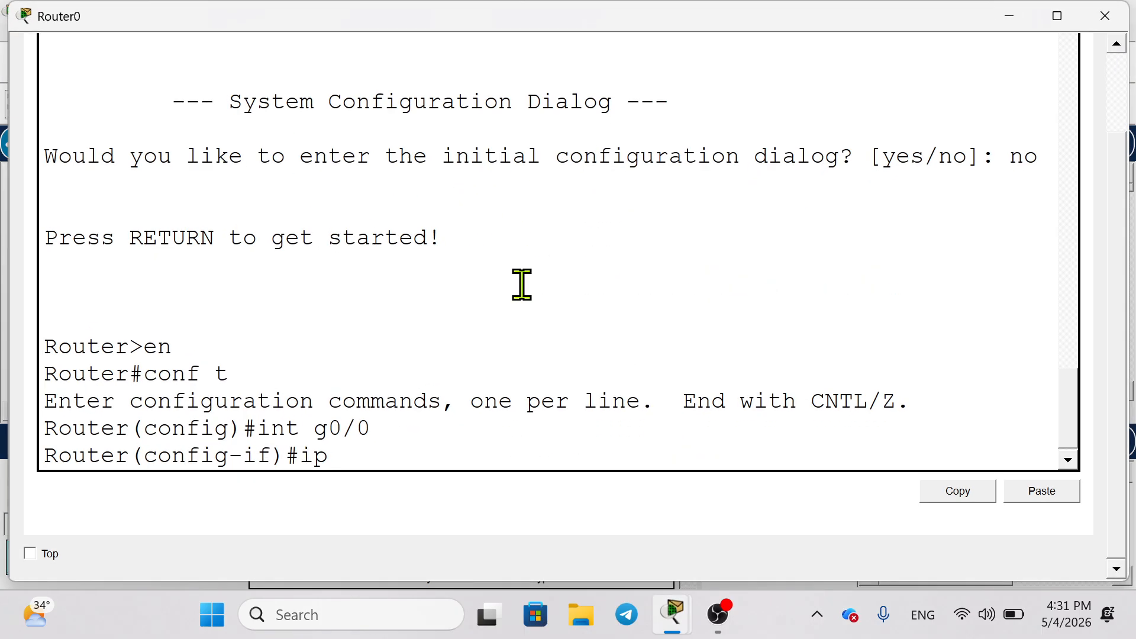
Step: Assign Router0's g0/0 interface the address 192.168.1.1 with subnet mask 255.255.255.0 using ip add
type("add ")
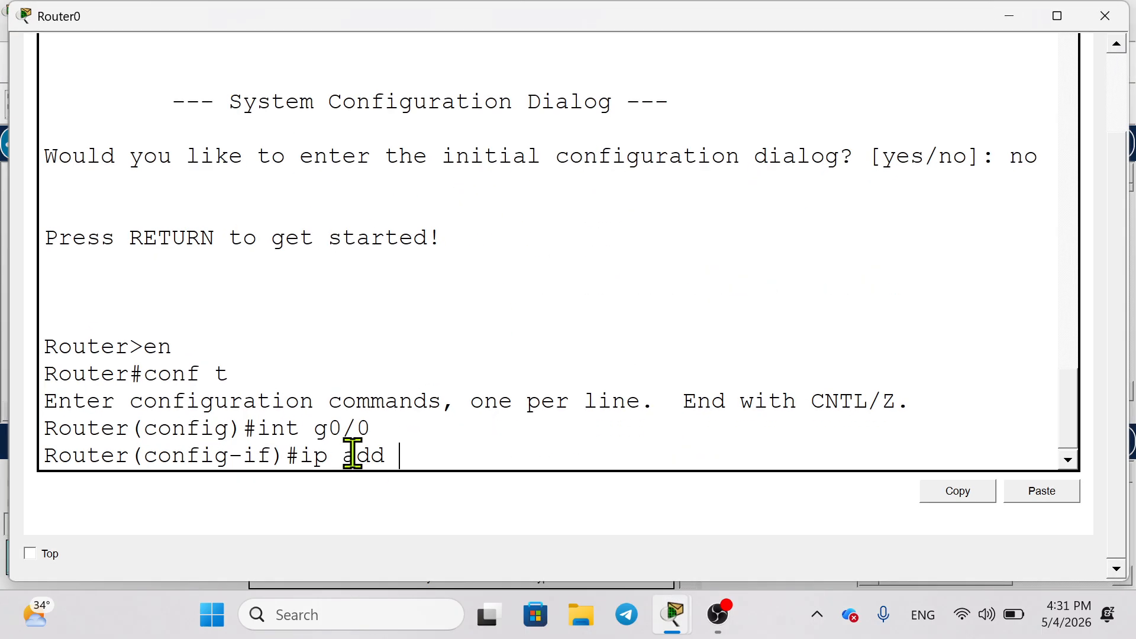
type("192")
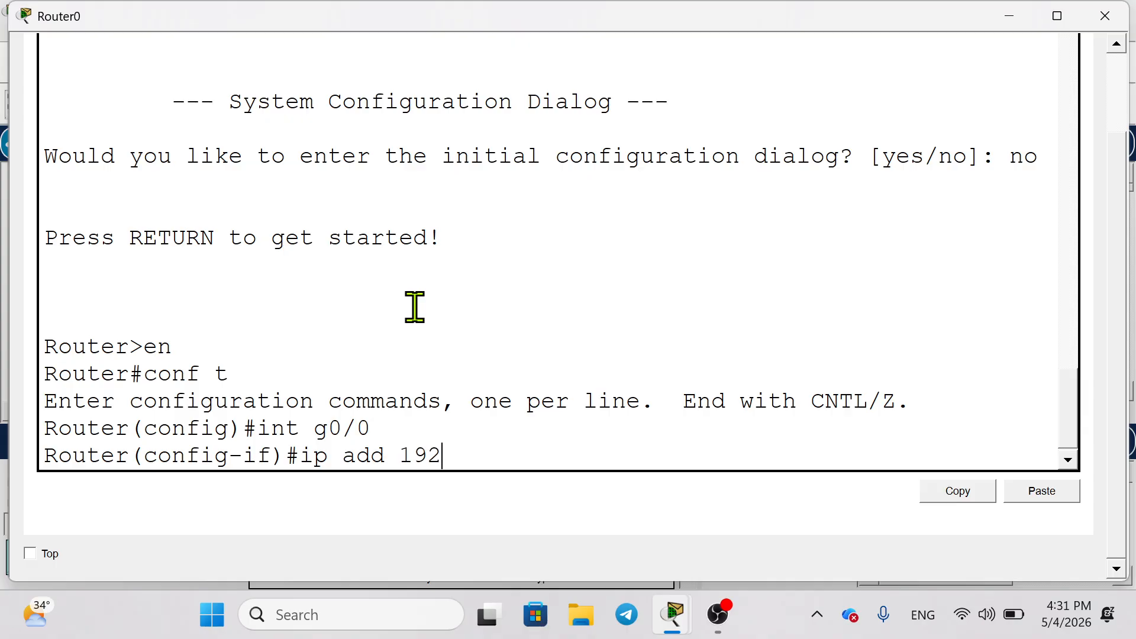
type(".168.1.")
left_click(1007, 17)
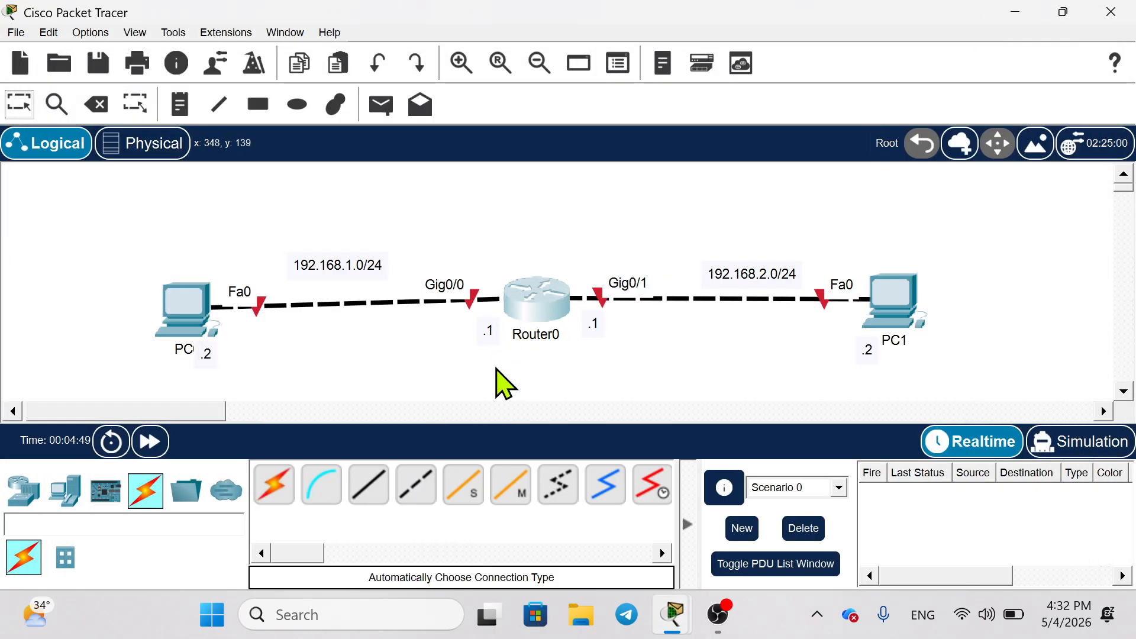
left_click(534, 299)
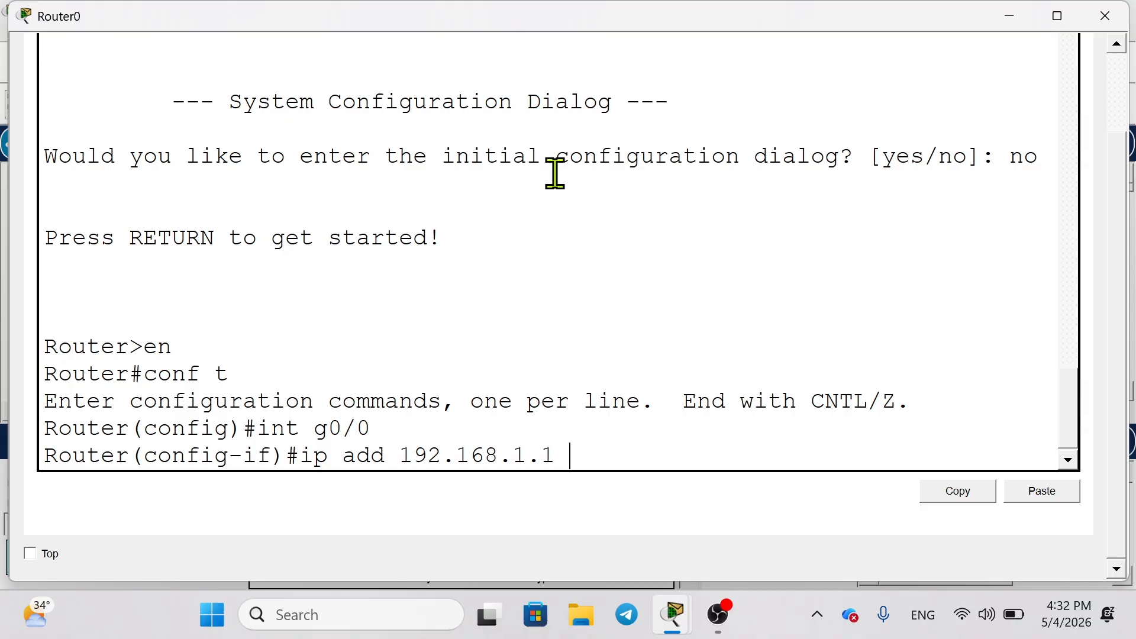
left_click_drag(328, 456, 445, 457)
left_click(445, 457)
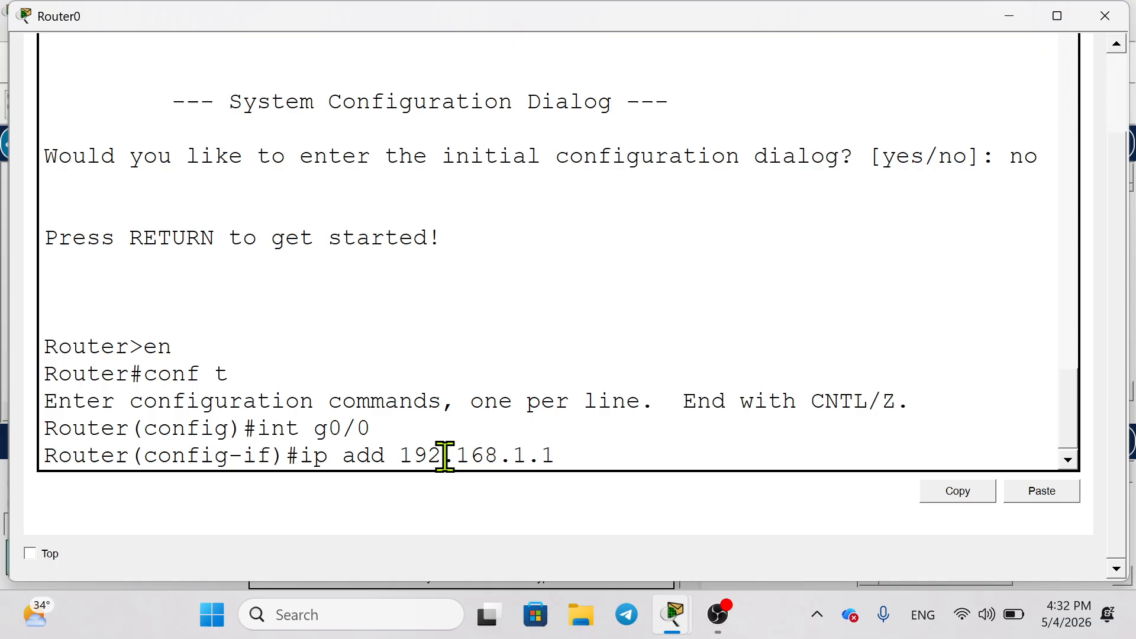
left_click(432, 440)
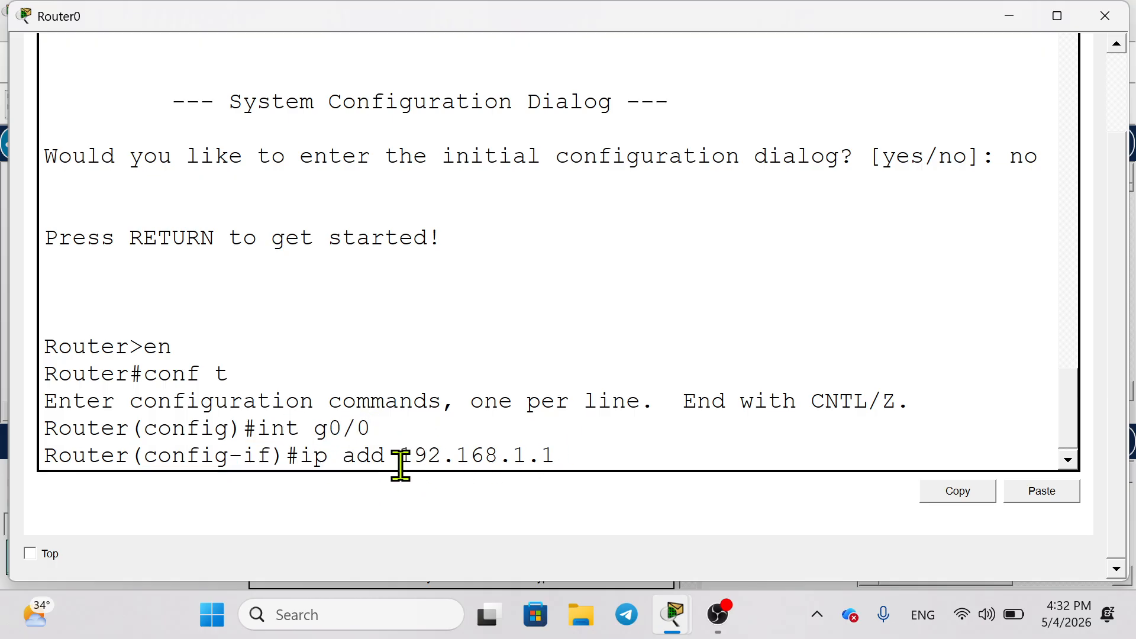
left_click_drag(397, 457, 541, 459)
left_click(540, 460)
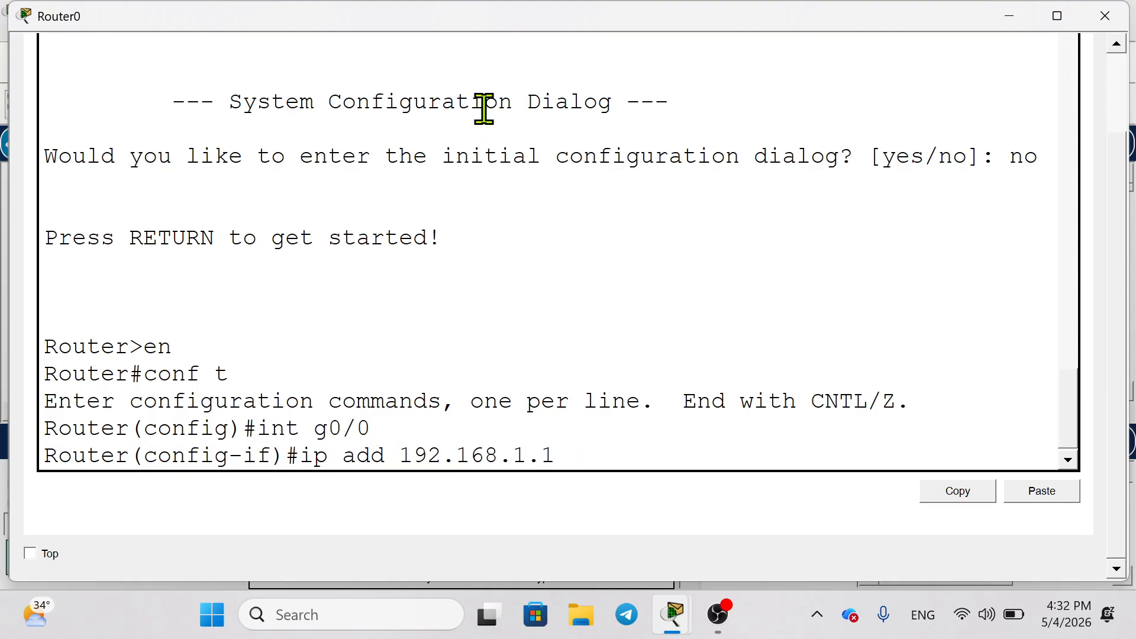
type("255.255.255.0")
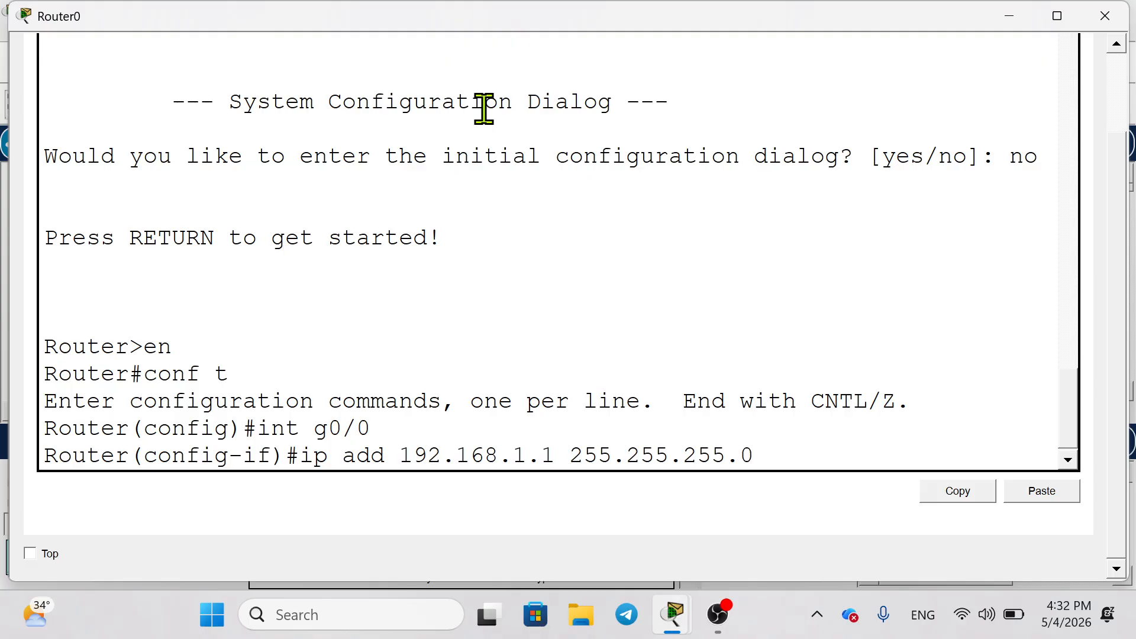
key("Return")
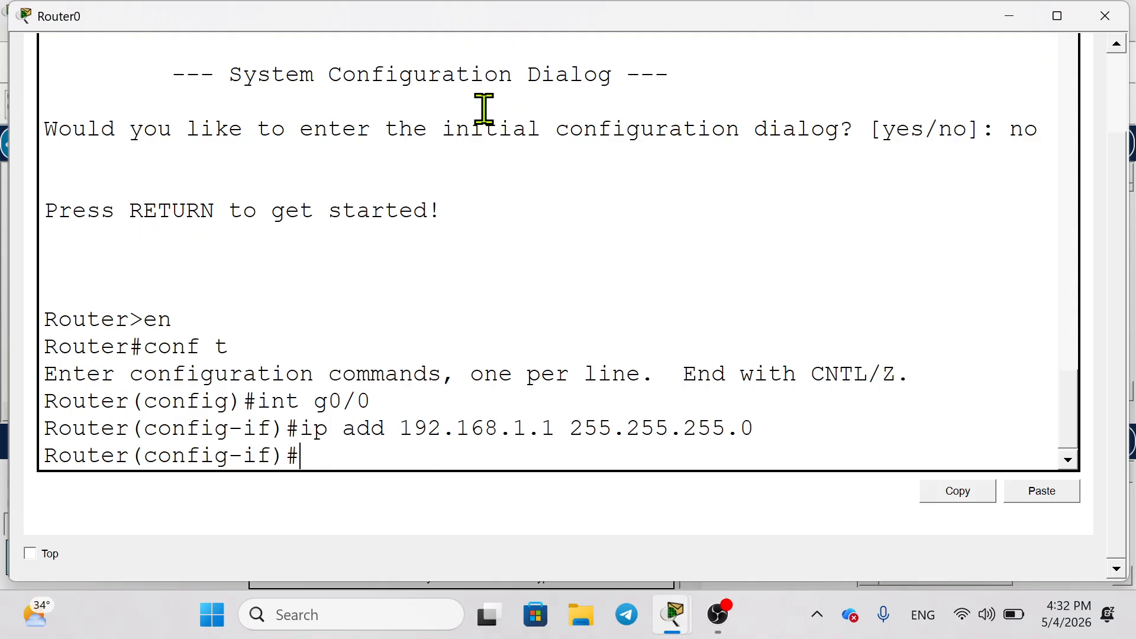
left_click(1052, 16)
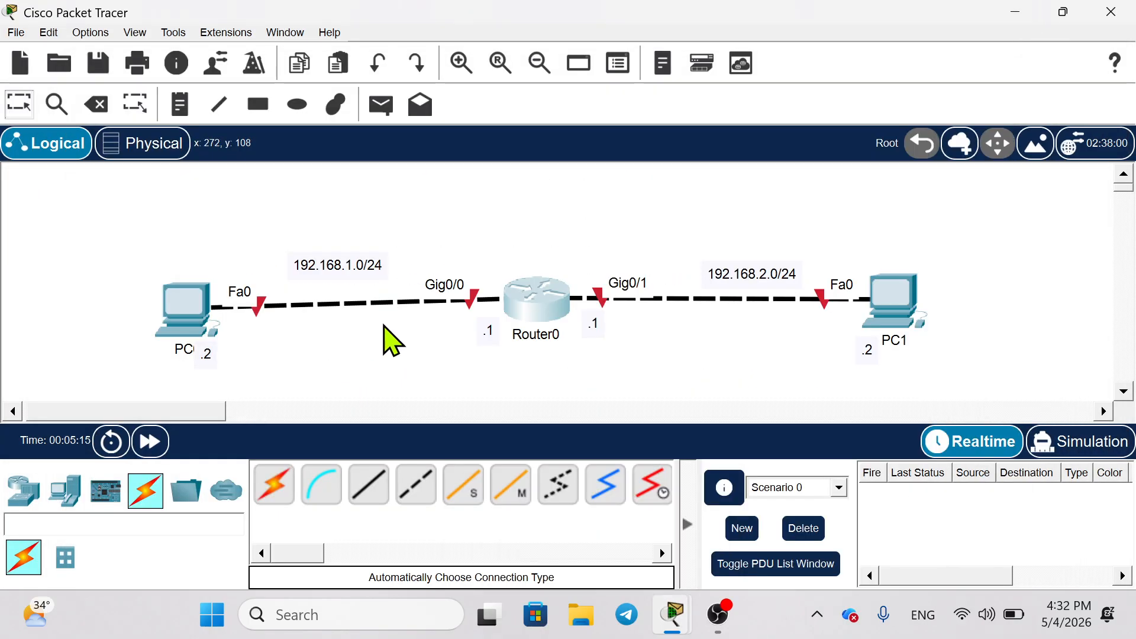
left_click(523, 304)
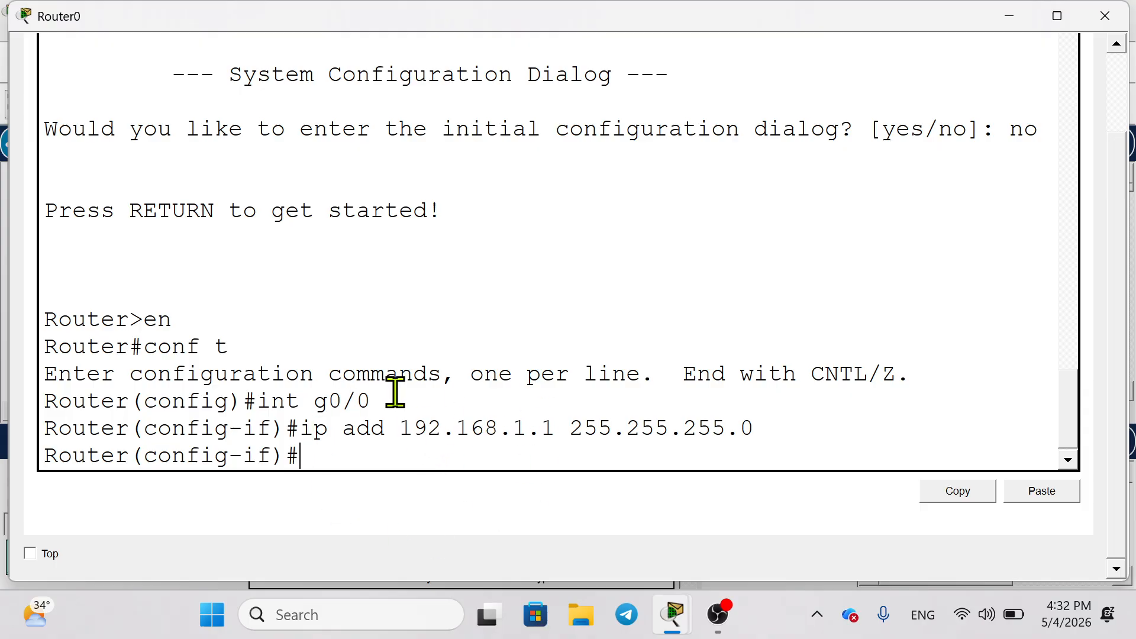
Step: Enable Router0's g0/0 interface with no shut and return to the topology to check the link to PC0
left_click(1015, 17)
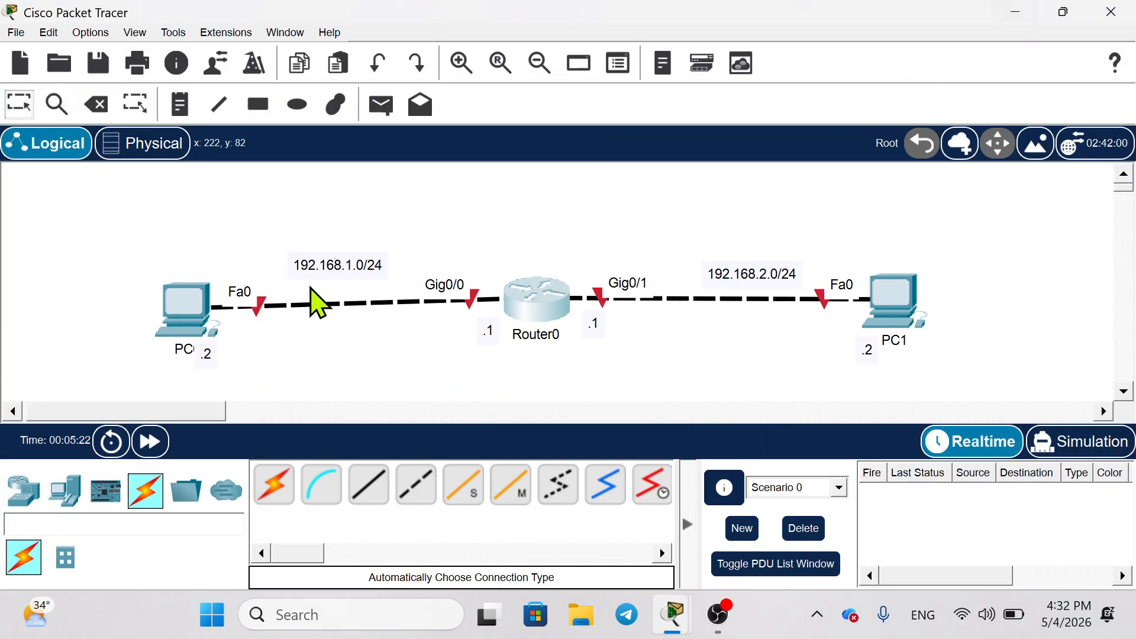
left_click(536, 322)
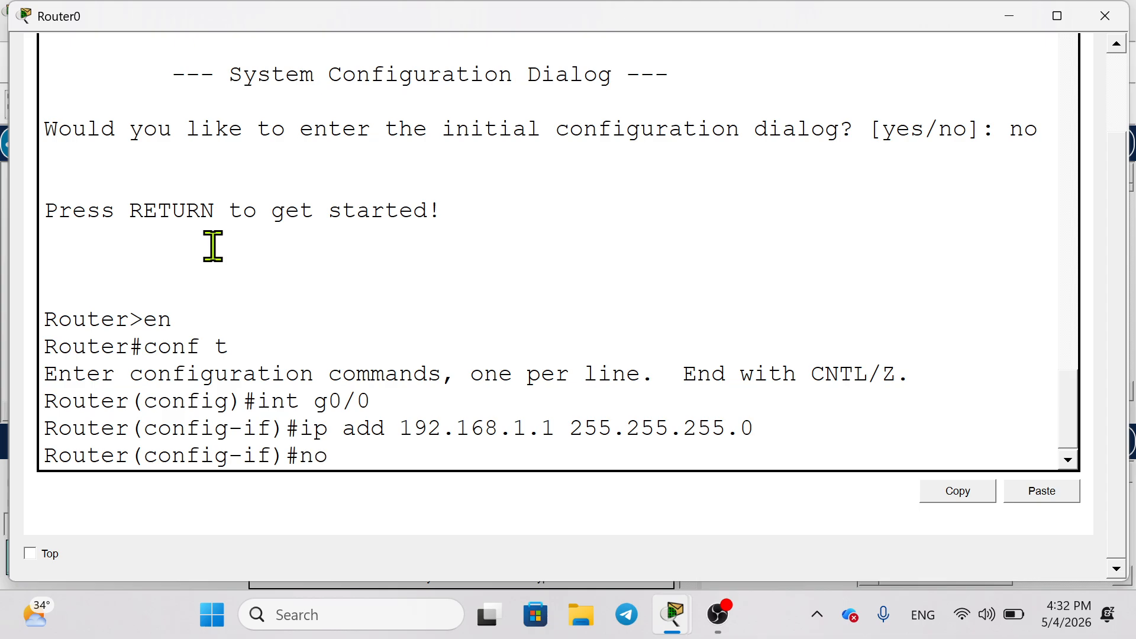
type("no shut")
key("Return")
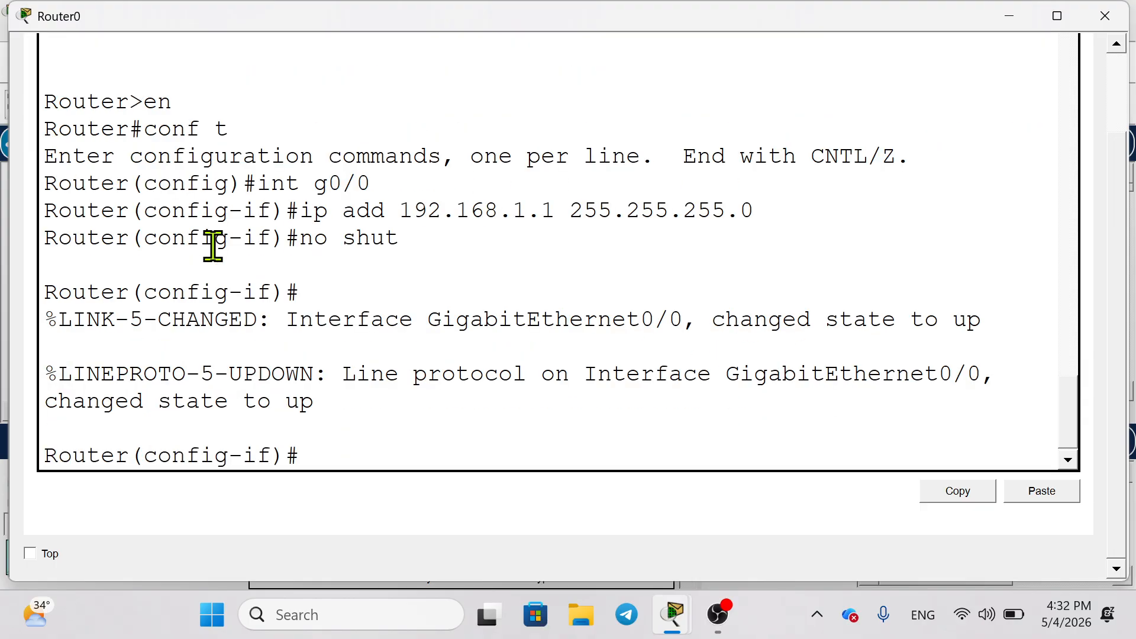
left_click(1007, 16)
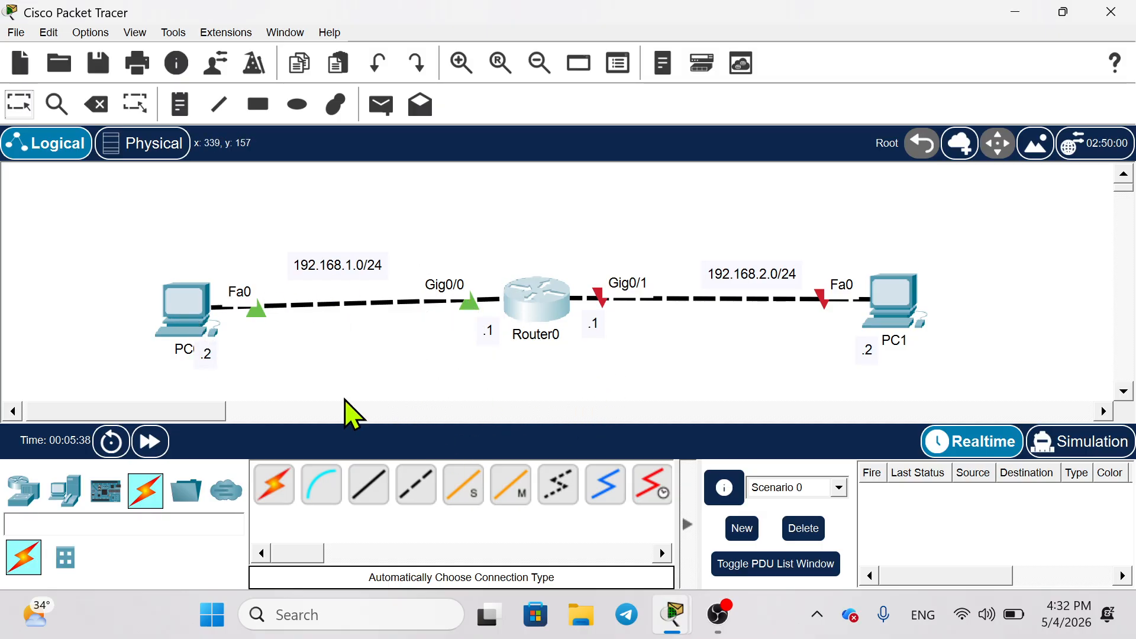
Step: Open PC0's command prompt and ping the router interface at 192.168.1.1
left_click(182, 313)
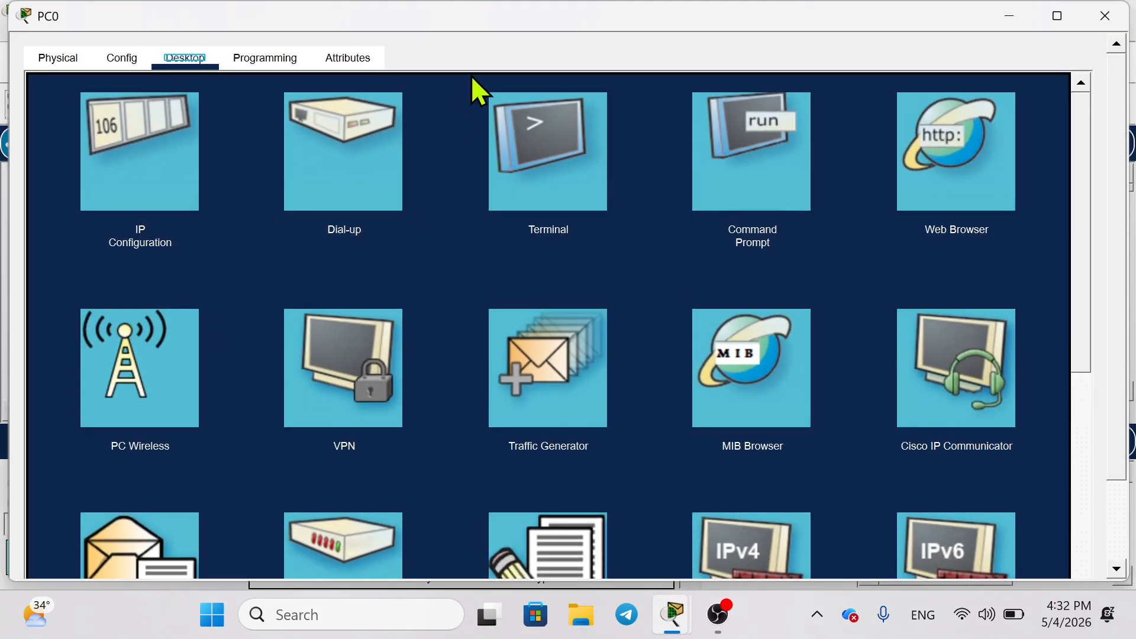
left_click(758, 174)
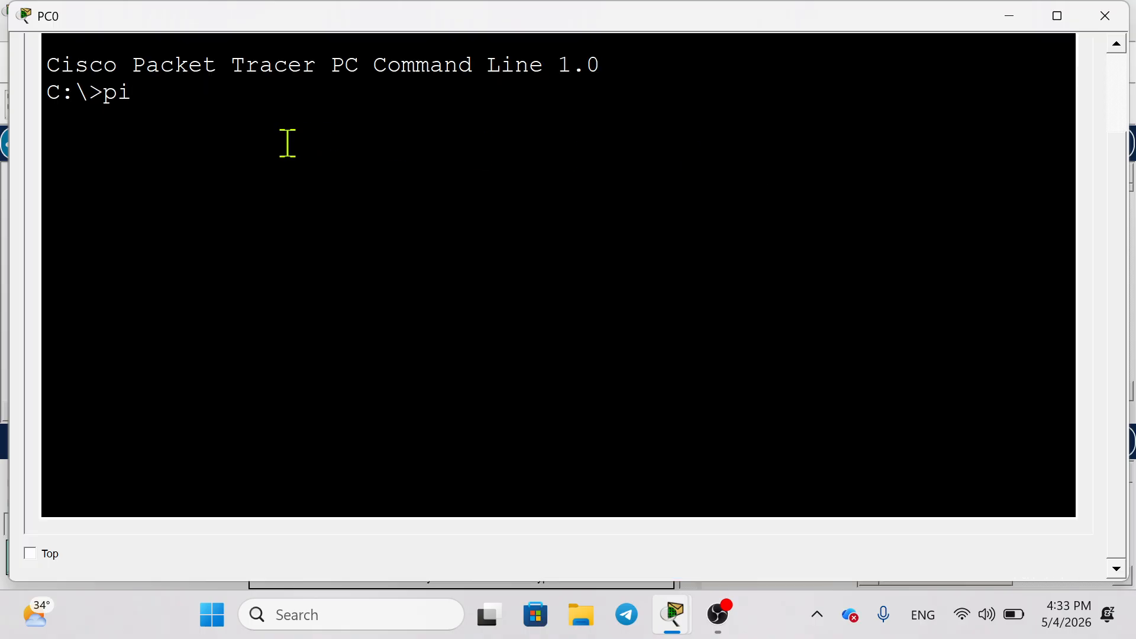
type("ping 192.168.1.1")
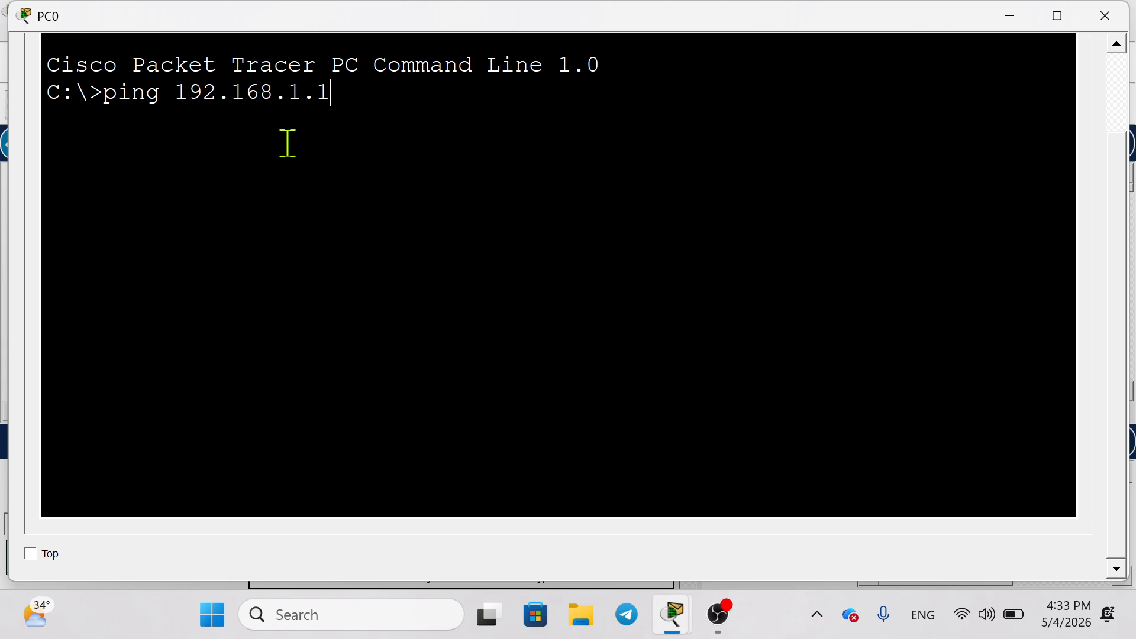
key("Return")
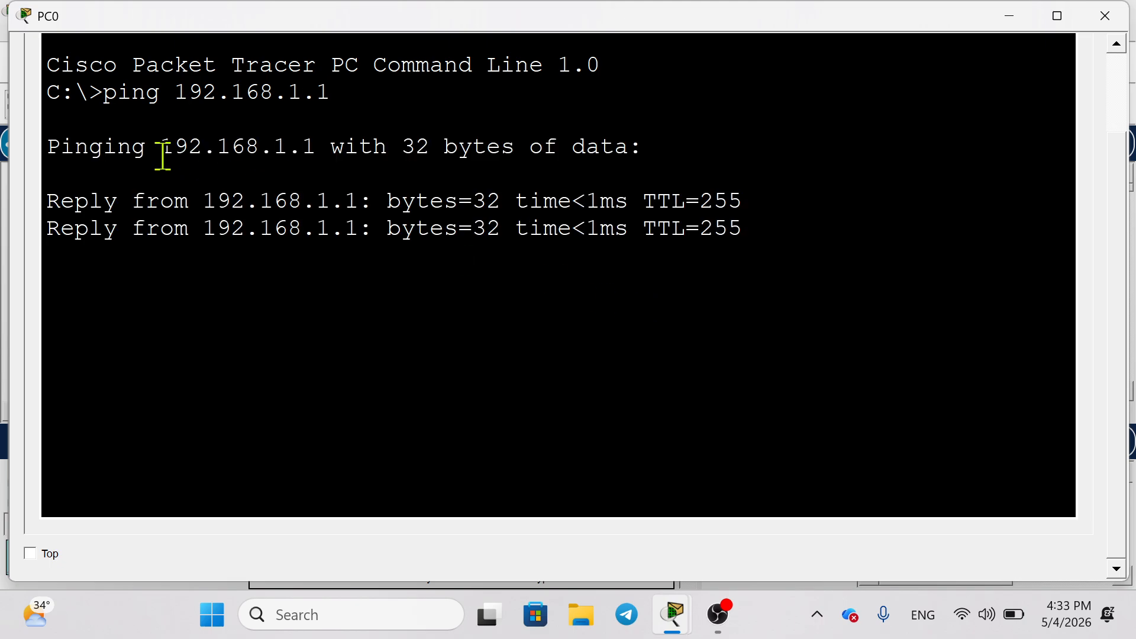
left_click(92, 171)
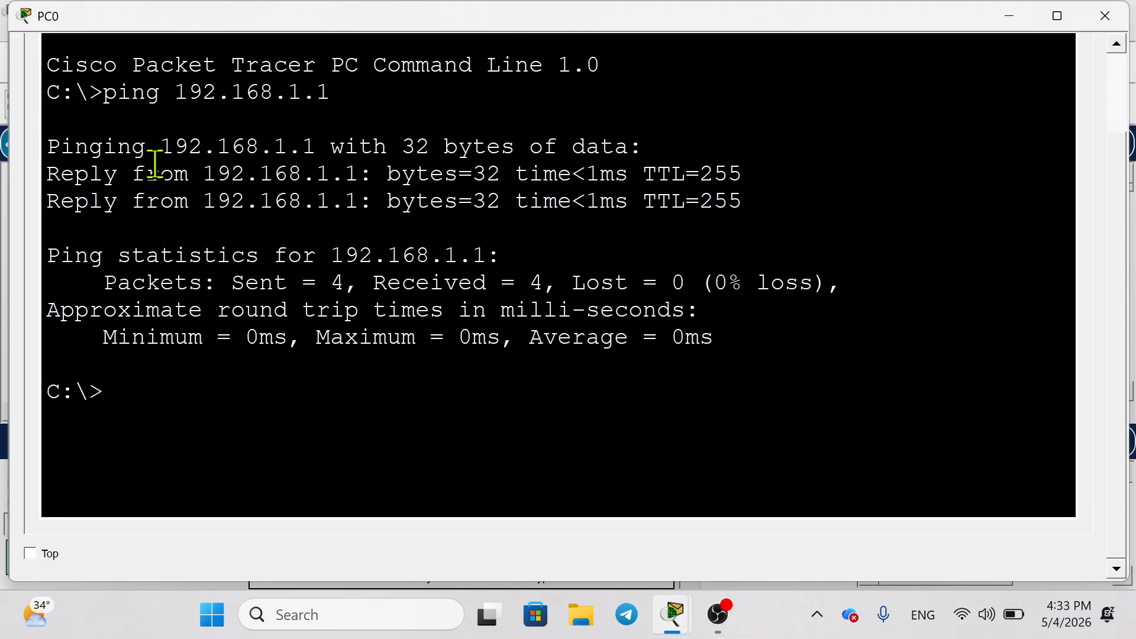
Step: Repeat the ping to 192.168.1.1 from PC0 and close the PC0 window
left_click_drag(537, 443, 236, 198)
left_click(235, 198)
key("Up")
key("Return")
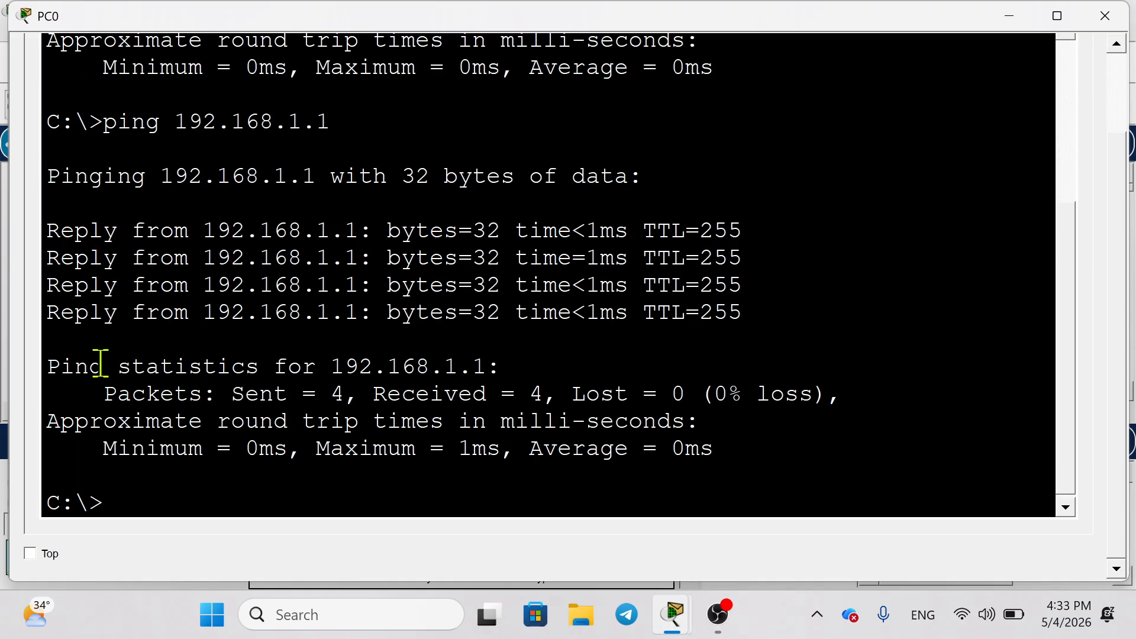
left_click(1105, 16)
Step: Assign PC1 the static IPv4 address 192.168.2.2 with subnet mask 255.255.255.0 and close its window
left_click_drag(531, 228, 886, 377)
left_click(754, 358)
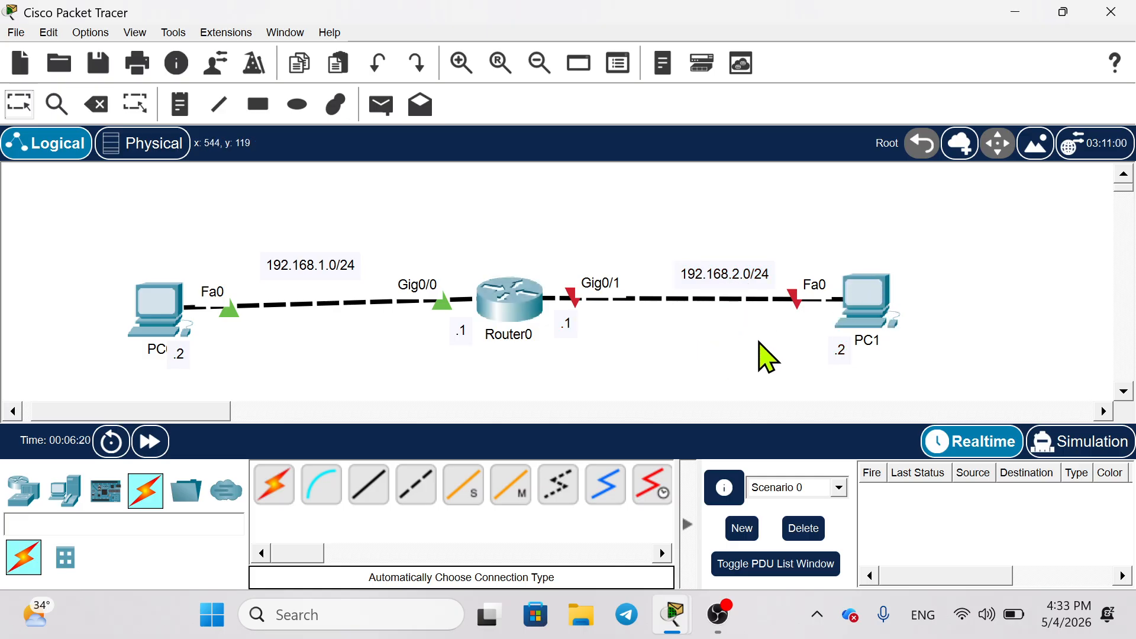
scroll(757, 339, "up", 2)
scroll(690, 355, "down", 2)
scroll(689, 354, "right", 8)
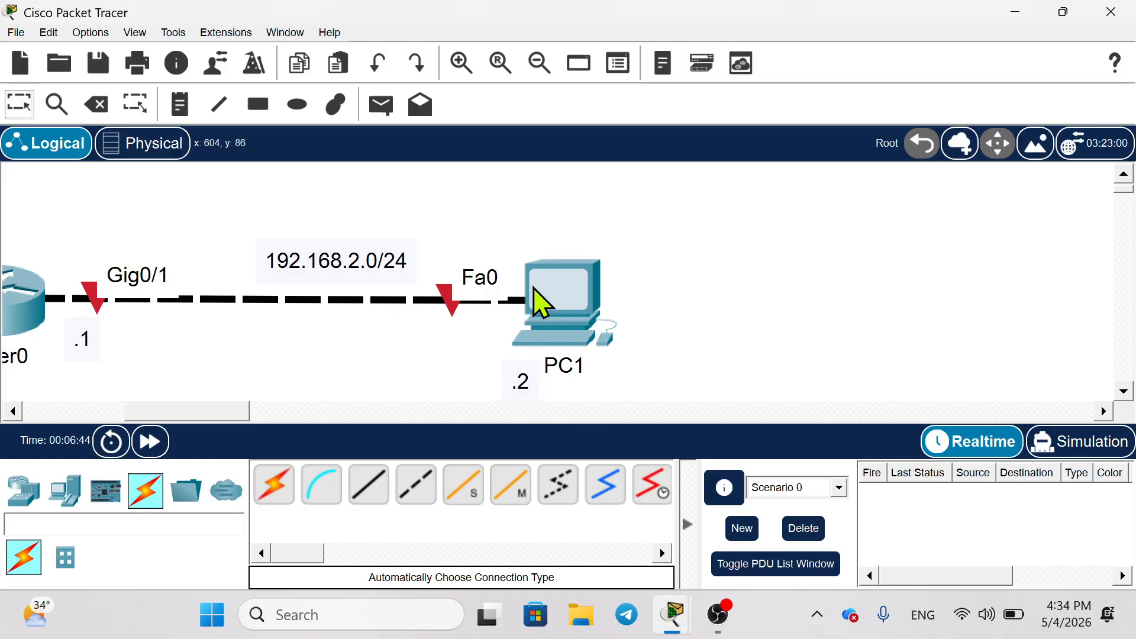
left_click(541, 302)
left_click(172, 59)
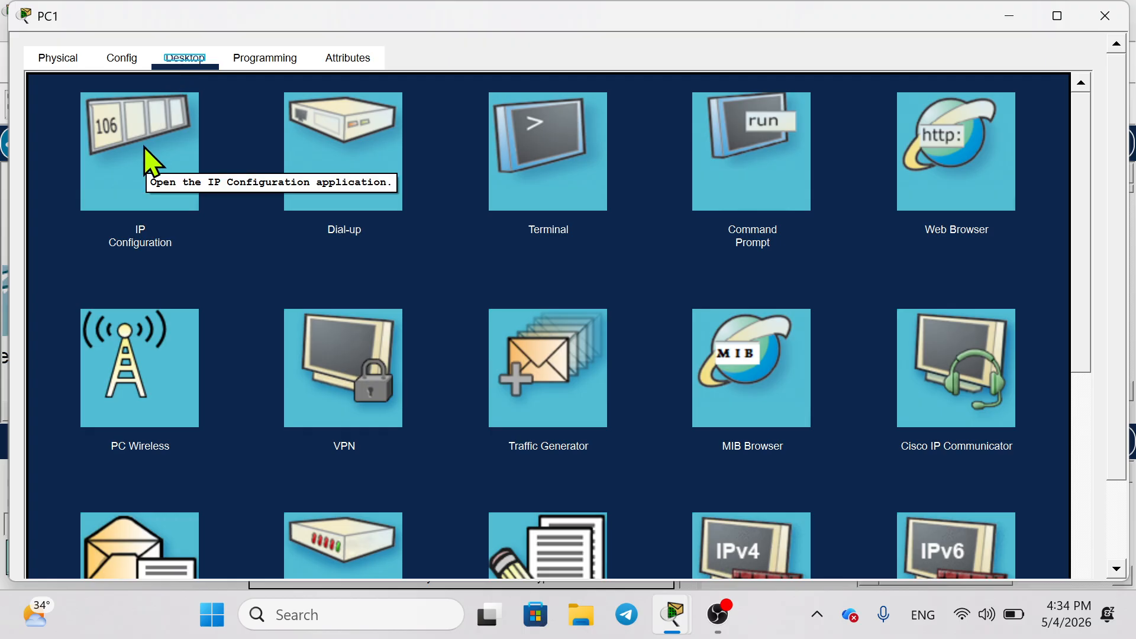
left_click(148, 161)
left_click(457, 119)
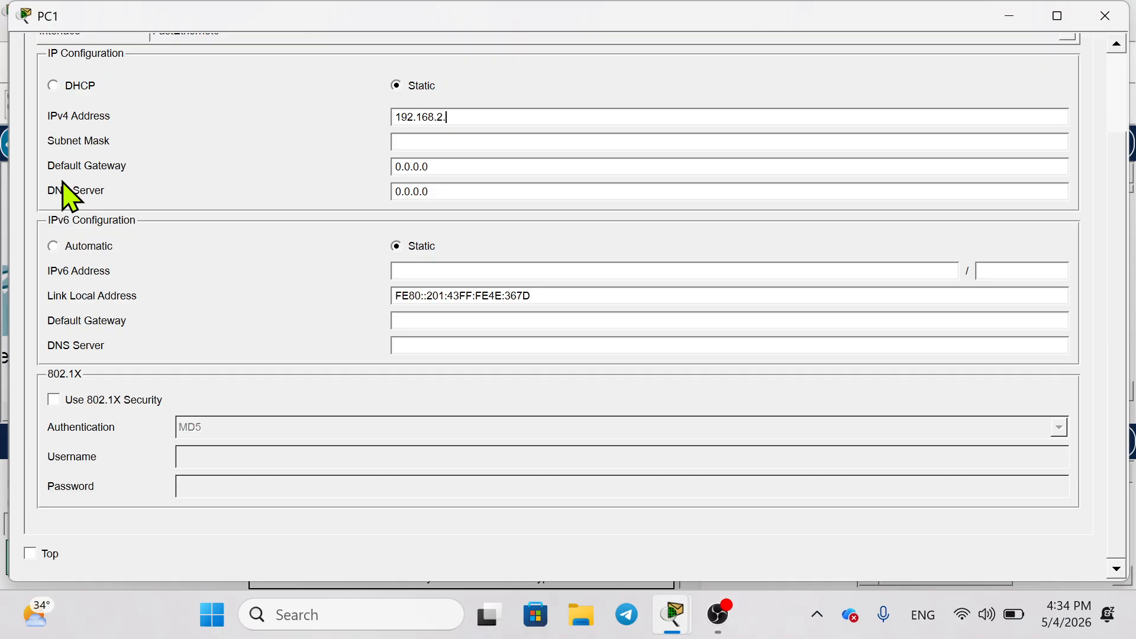
key("Return")
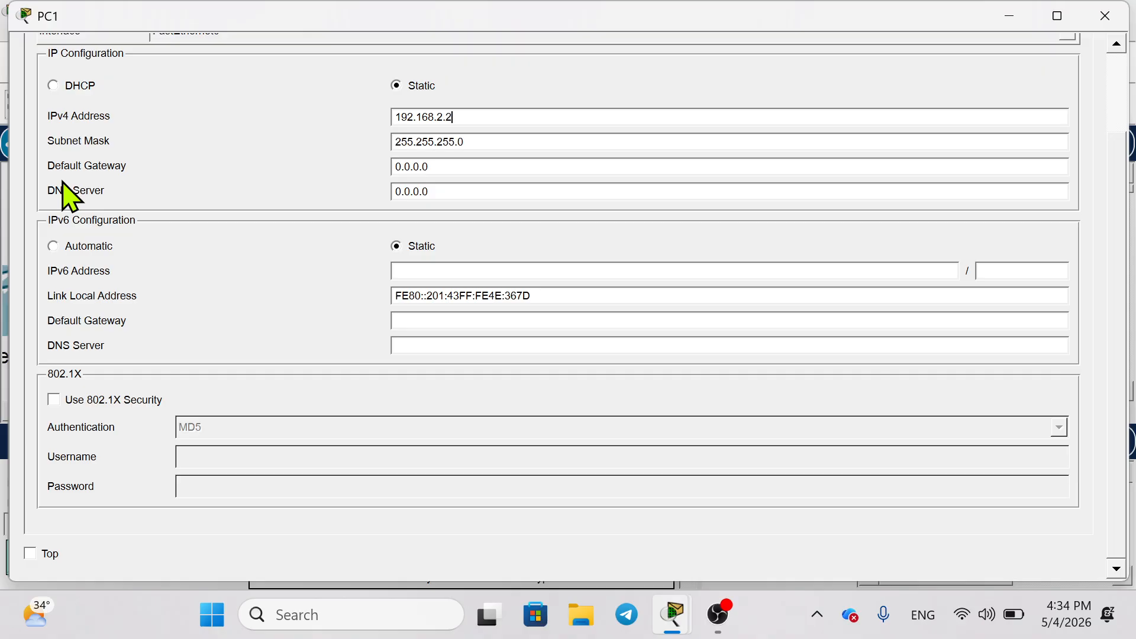
left_click(1113, 15)
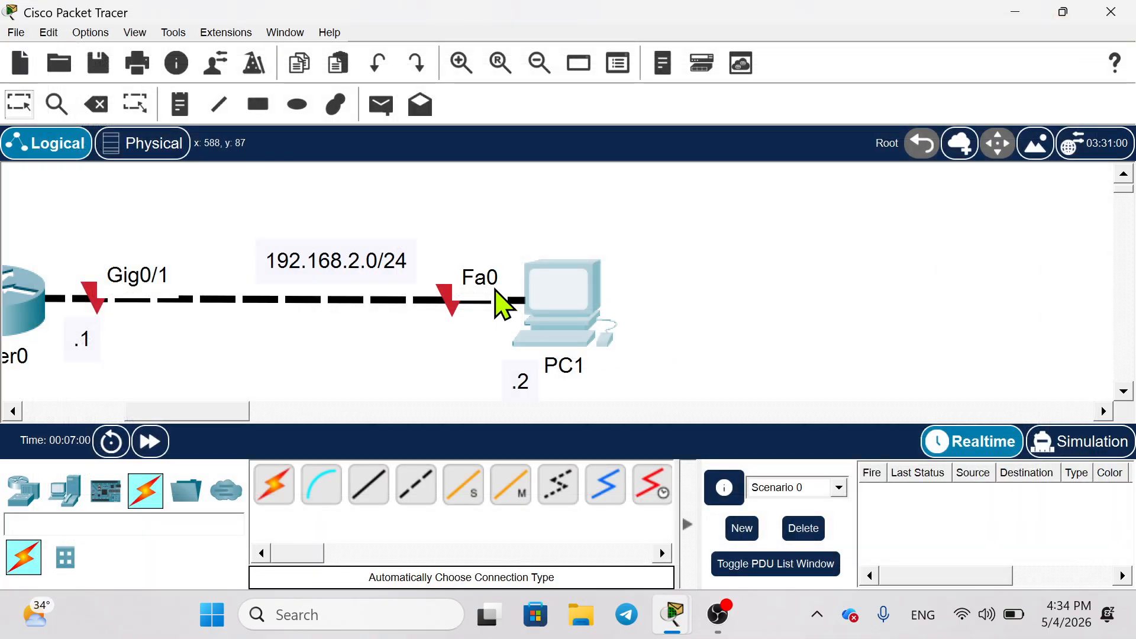
Step: Leave g0/0 configuration on Router0 with exit and enter configuration of the PC1-side interface with int g0/1
scroll(401, 355, "left", 3)
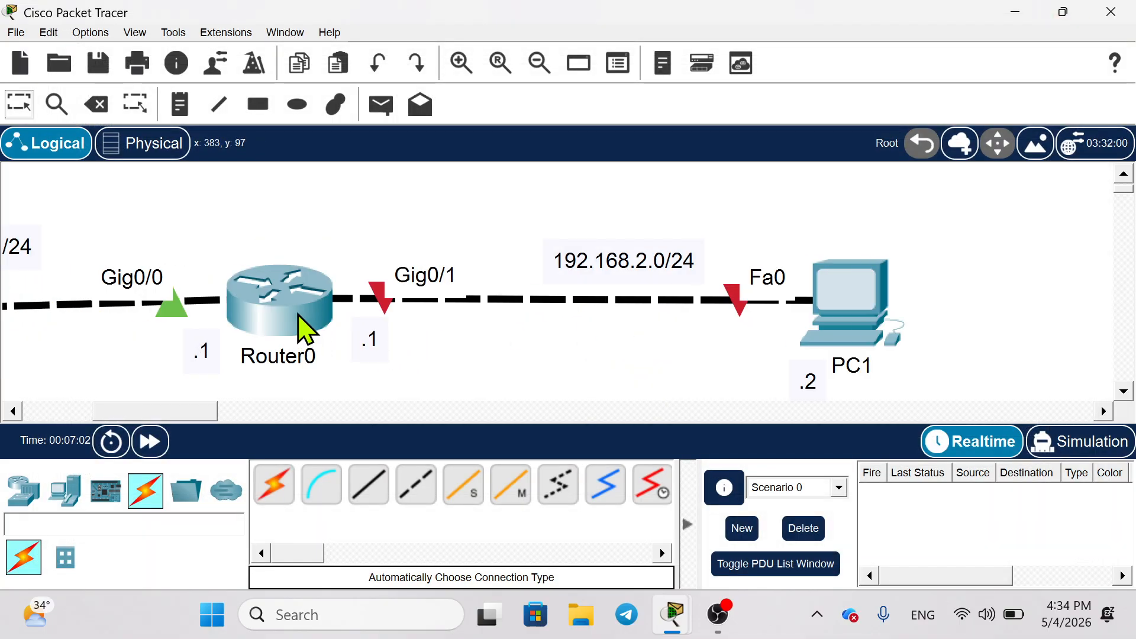
left_click(304, 327)
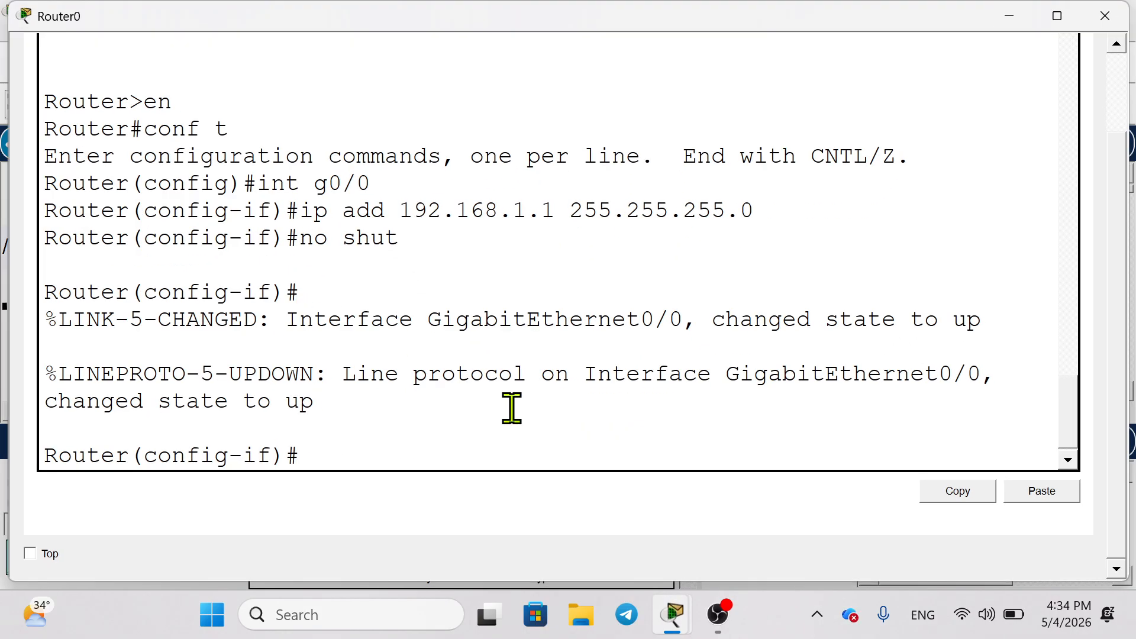
type("exit")
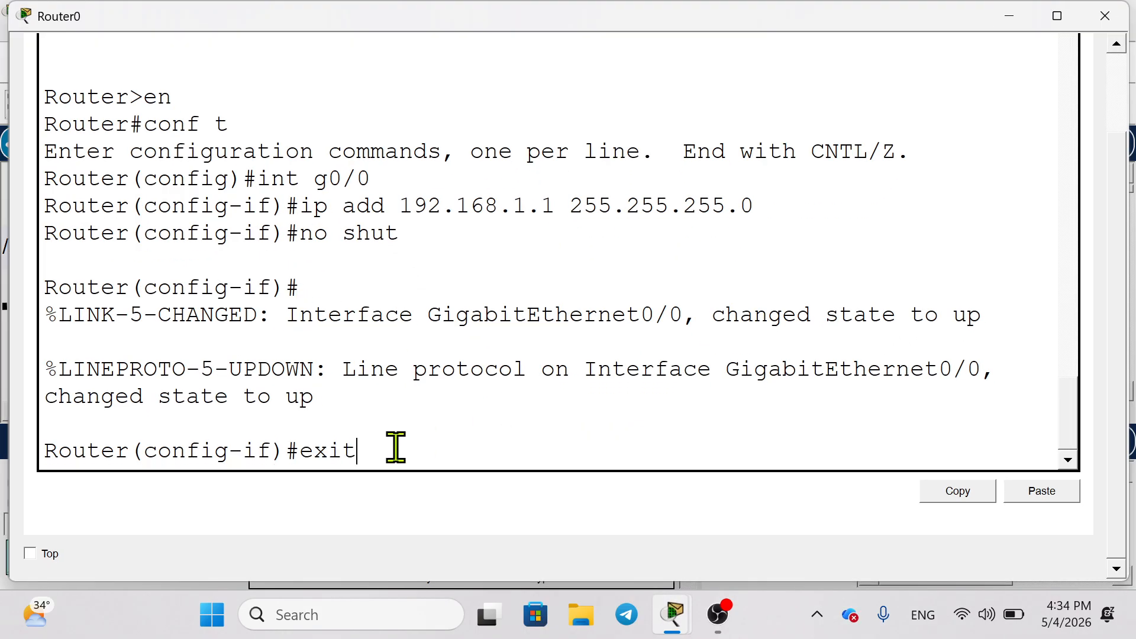
key("Return")
key("Return")
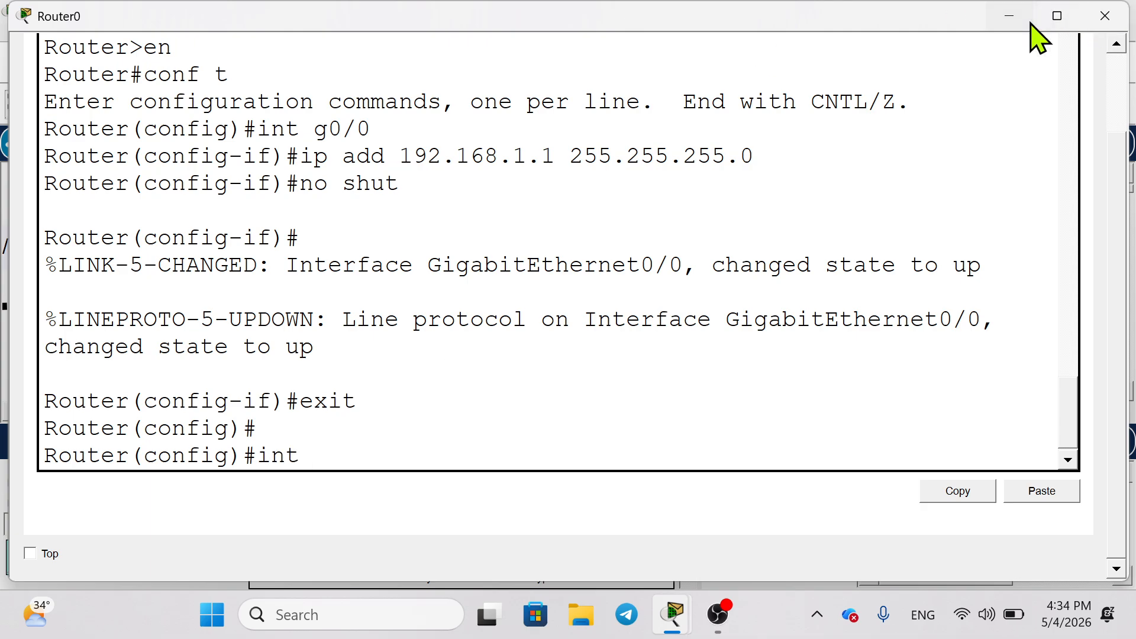
left_click(1010, 16)
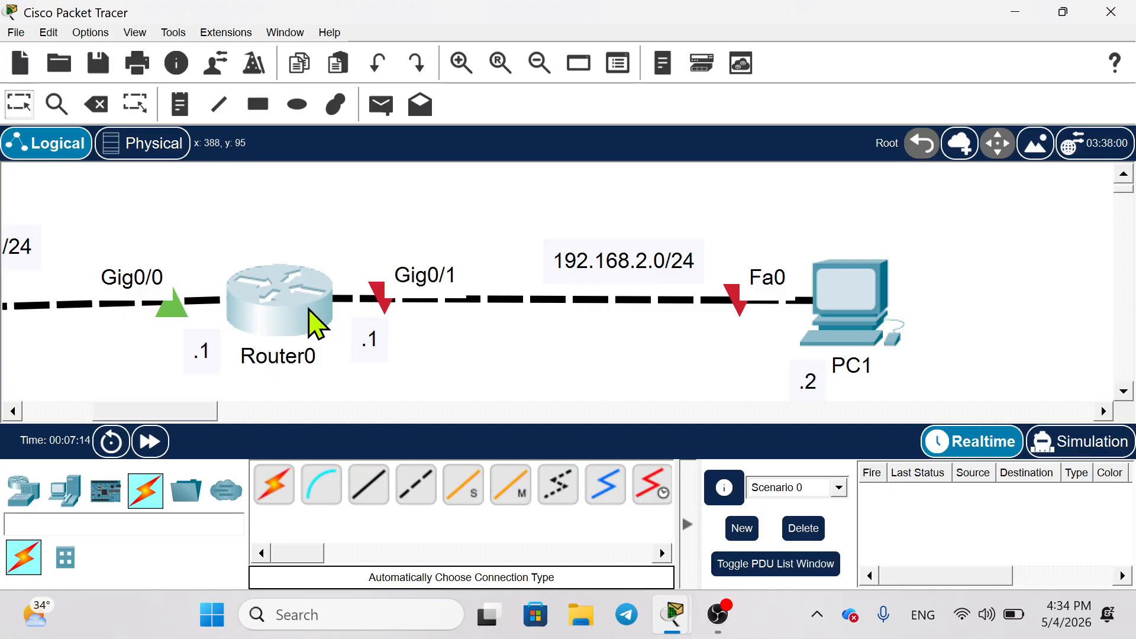
mouse_move(312, 323)
left_click(315, 311)
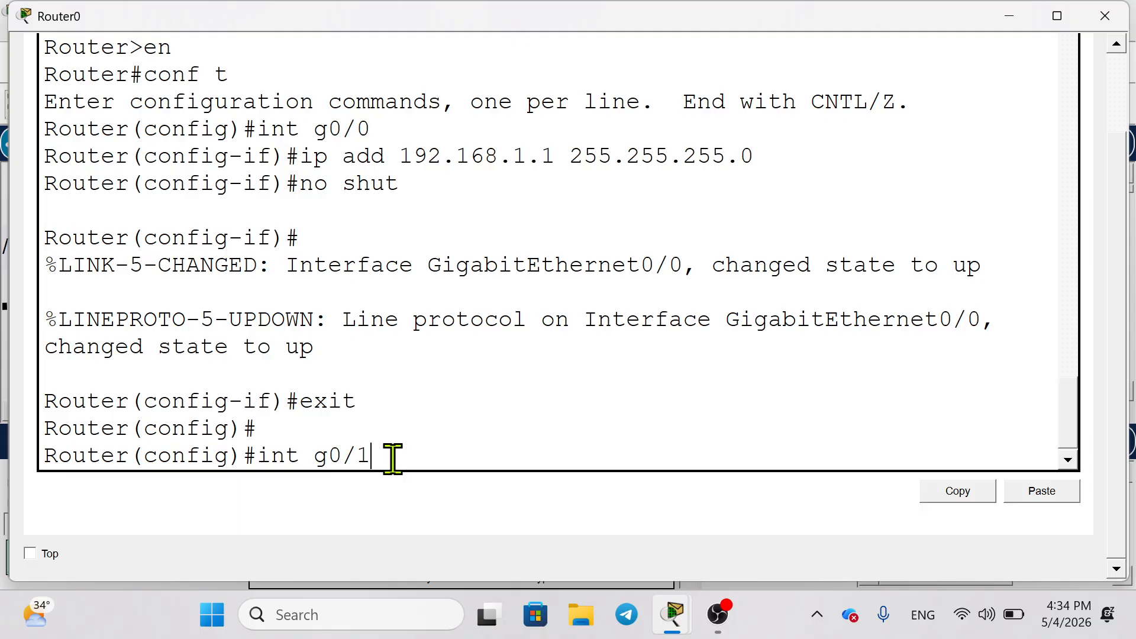
key("Return")
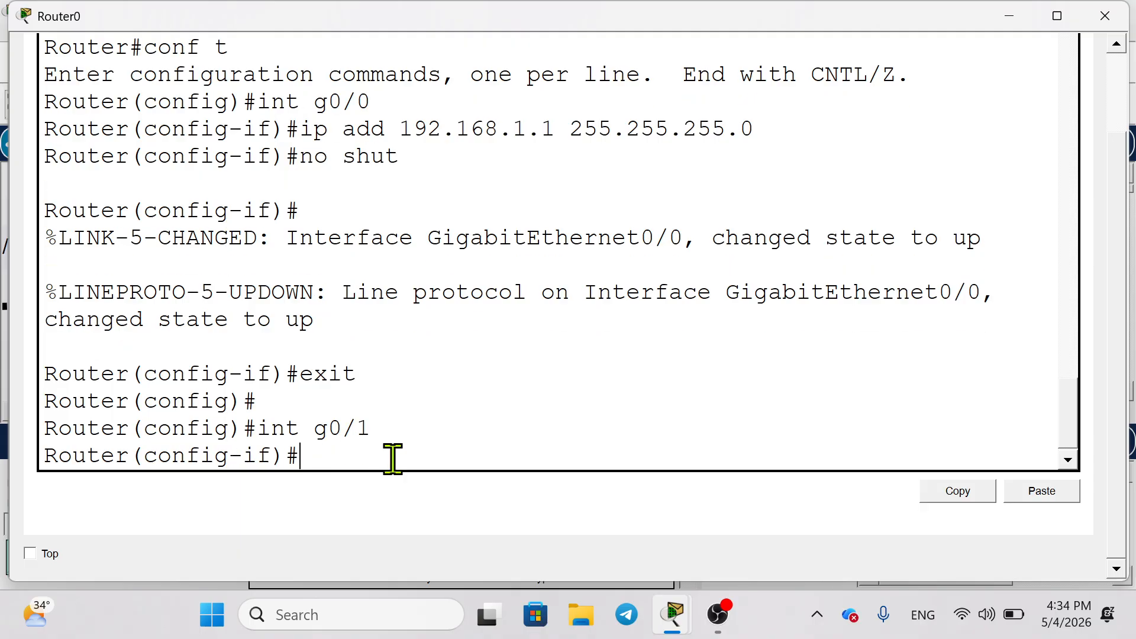
Step: Assign Router0's g0/1 interface the address 192.168.2.1 with subnet mask 255.255.255.0 using ip add
type("ip ")
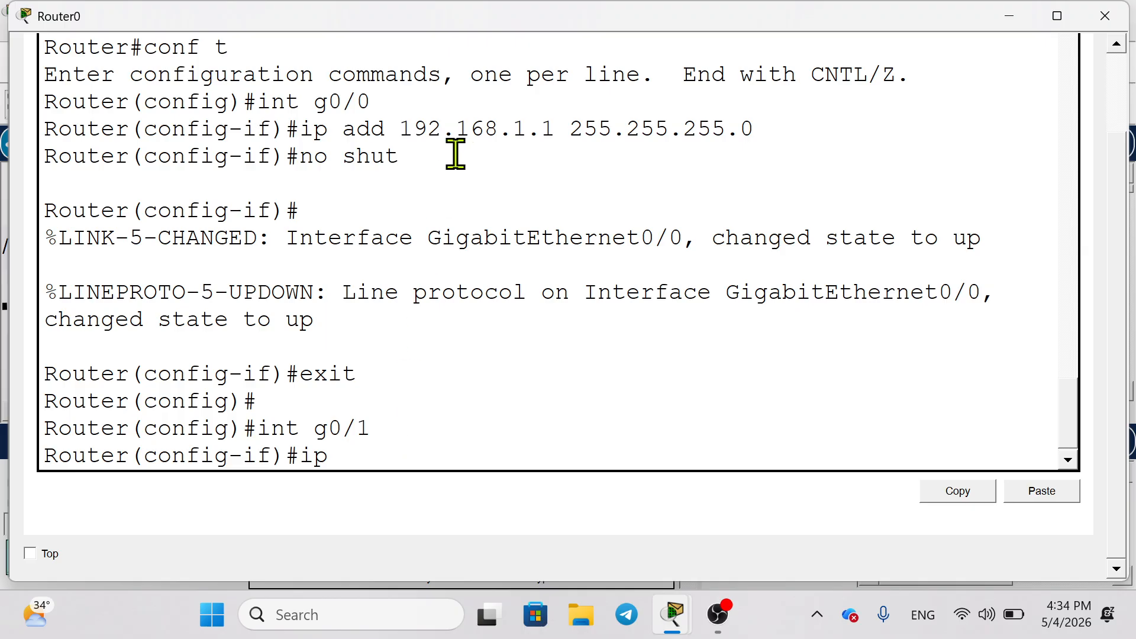
type("add 192.168.")
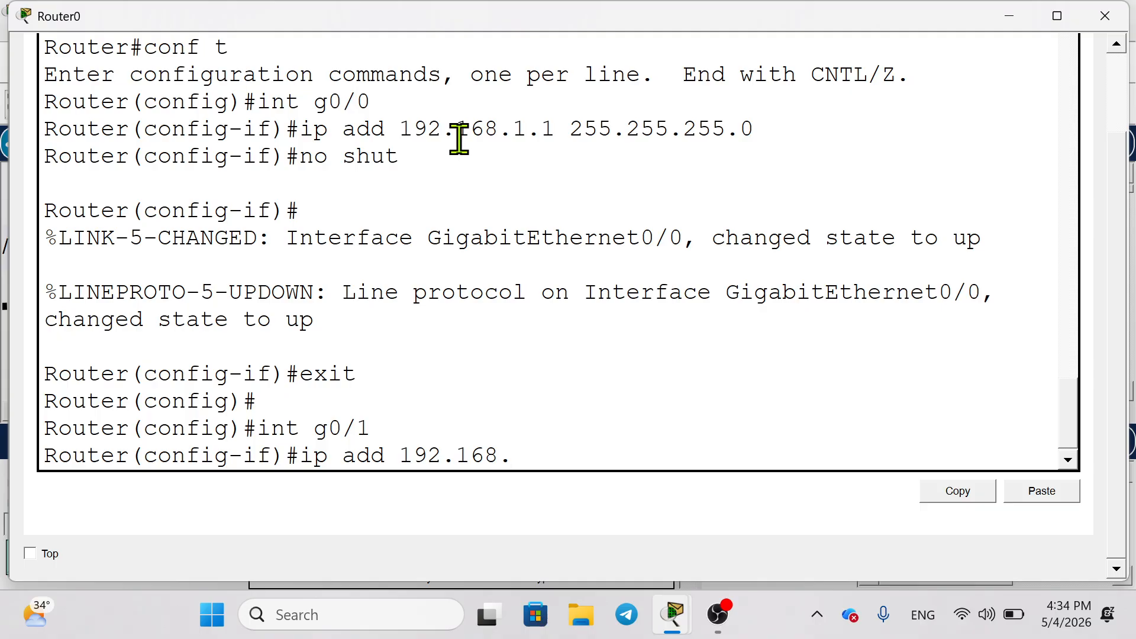
type("2.")
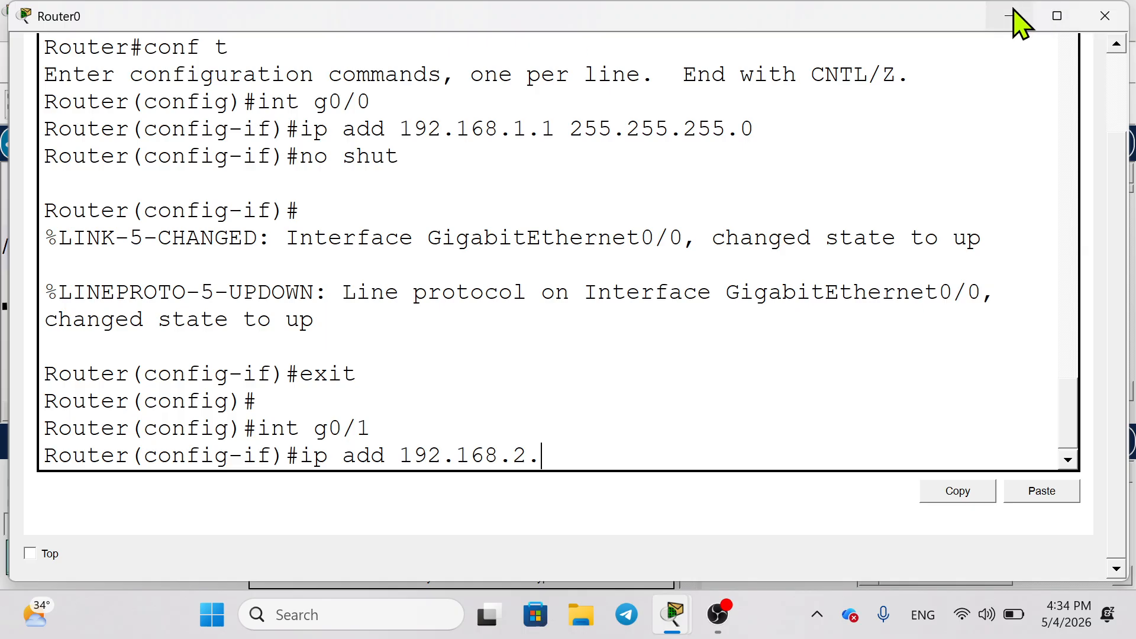
type("1 25")
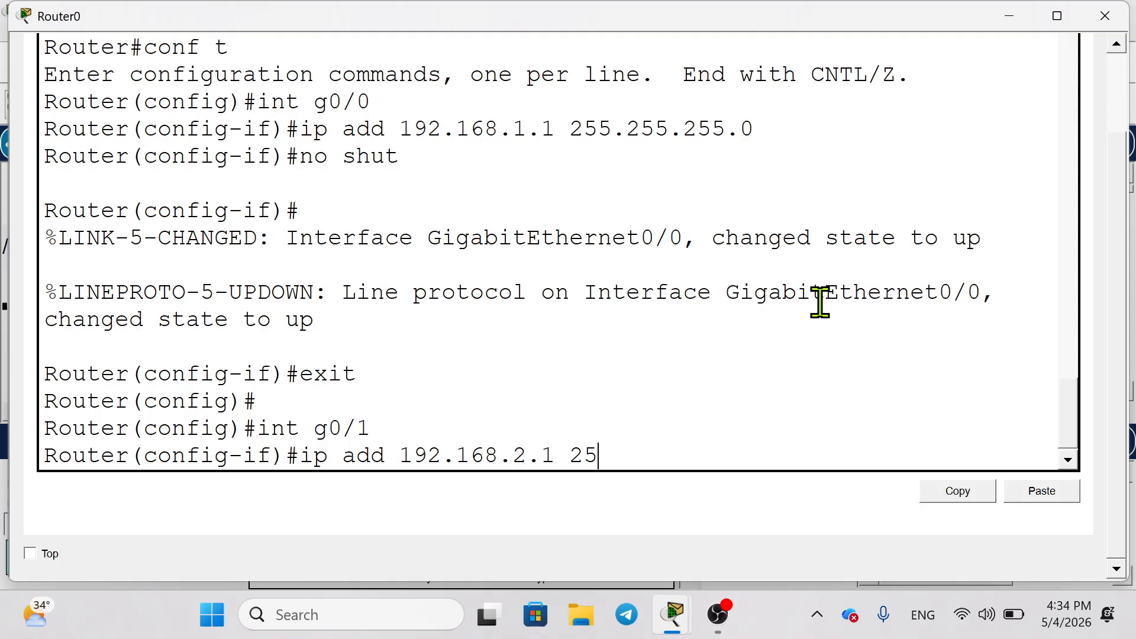
type("5.255.255.")
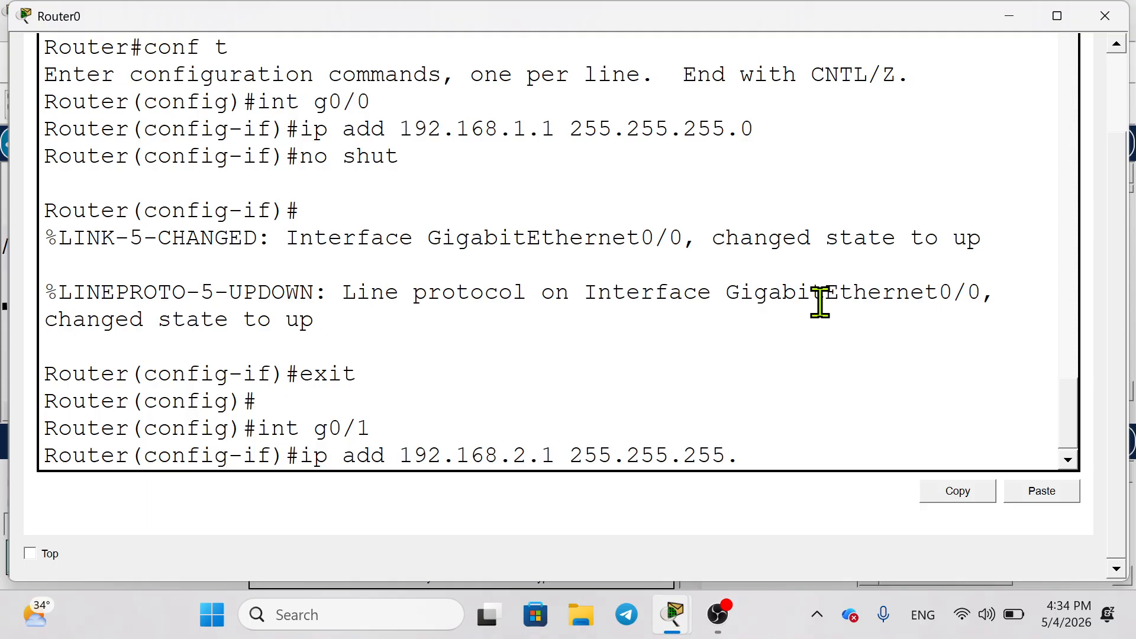
type("0")
key("Return")
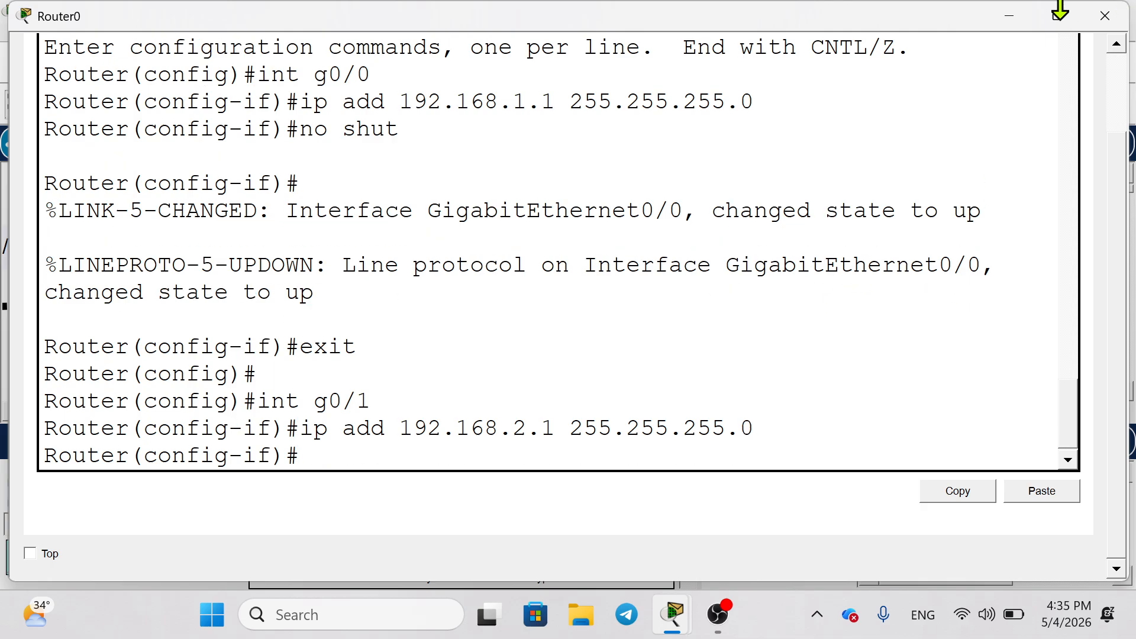
Step: Enable Router0's g0/1 interface with no shut and return to the topology to check the link to PC1
left_click(1009, 16)
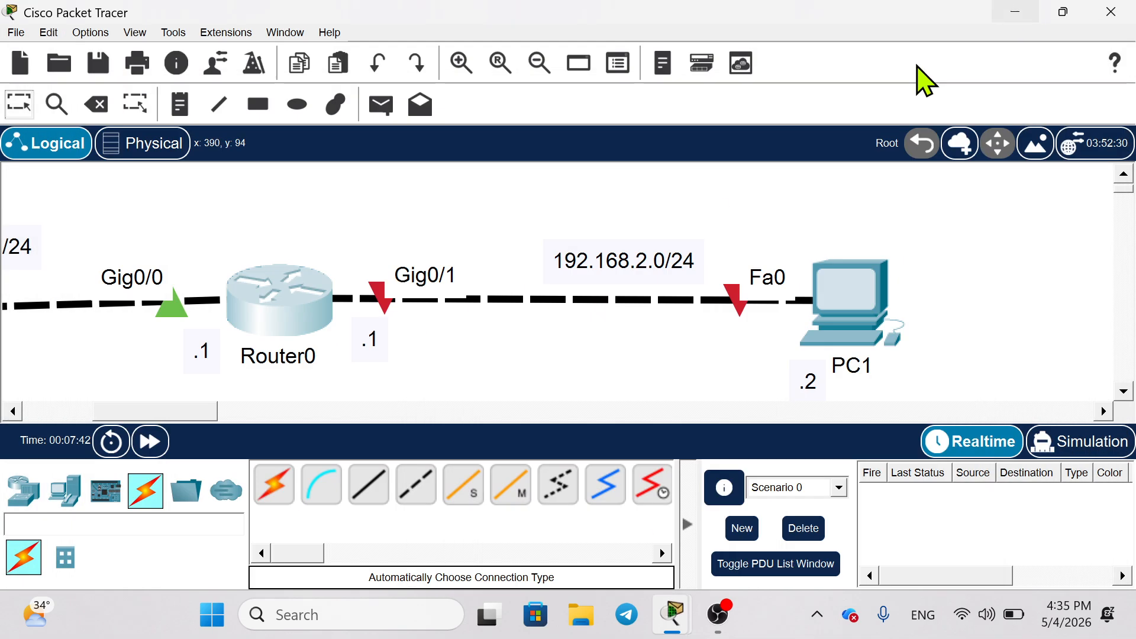
left_click(282, 308)
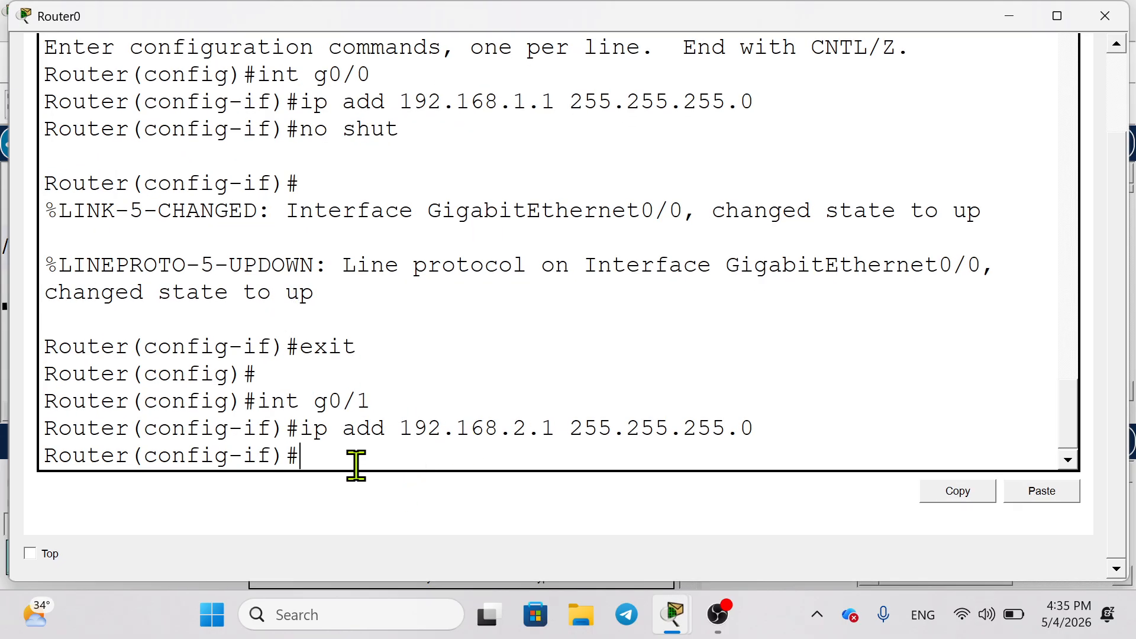
type("no thus")
key("BackSpace")
key("BackSpace")
key("BackSpace")
key("BackSpace")
type("shut")
key("Return")
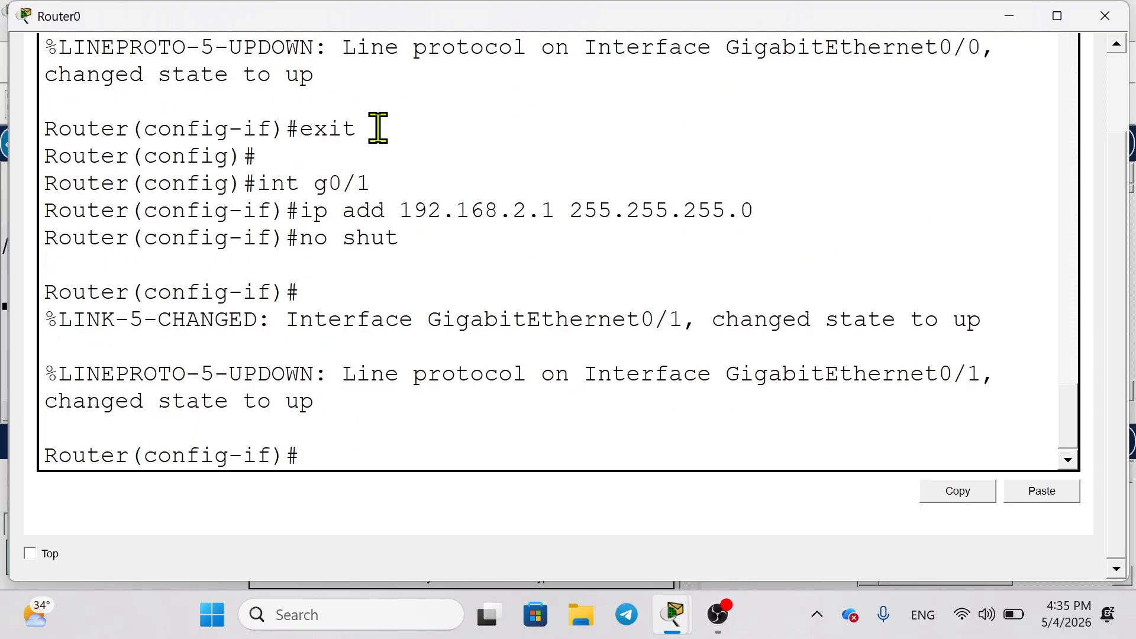
left_click(1013, 17)
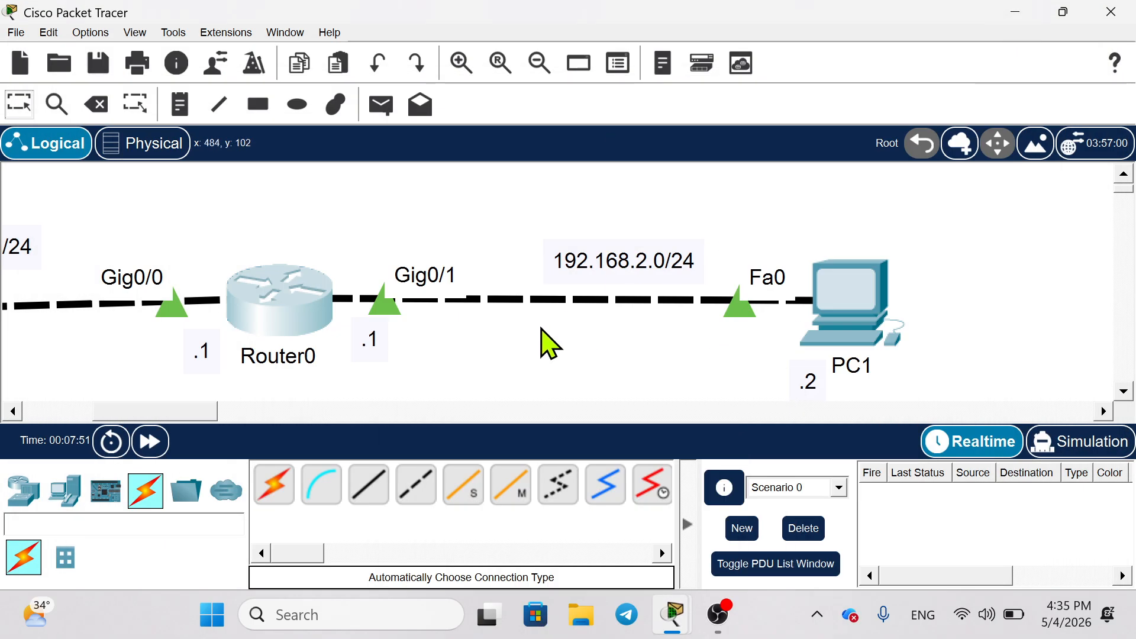
Step: Open PC1's command prompt and ping Router0's g0/1 address with ping 192.168.2.1
scroll(551, 341, "left", 2)
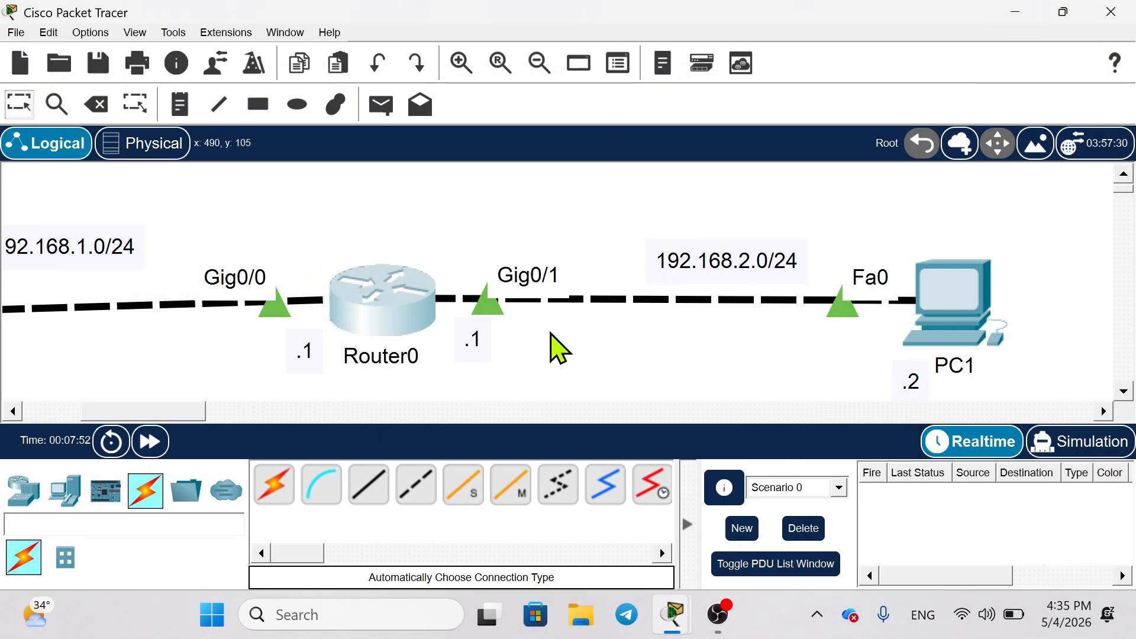
left_click(970, 297)
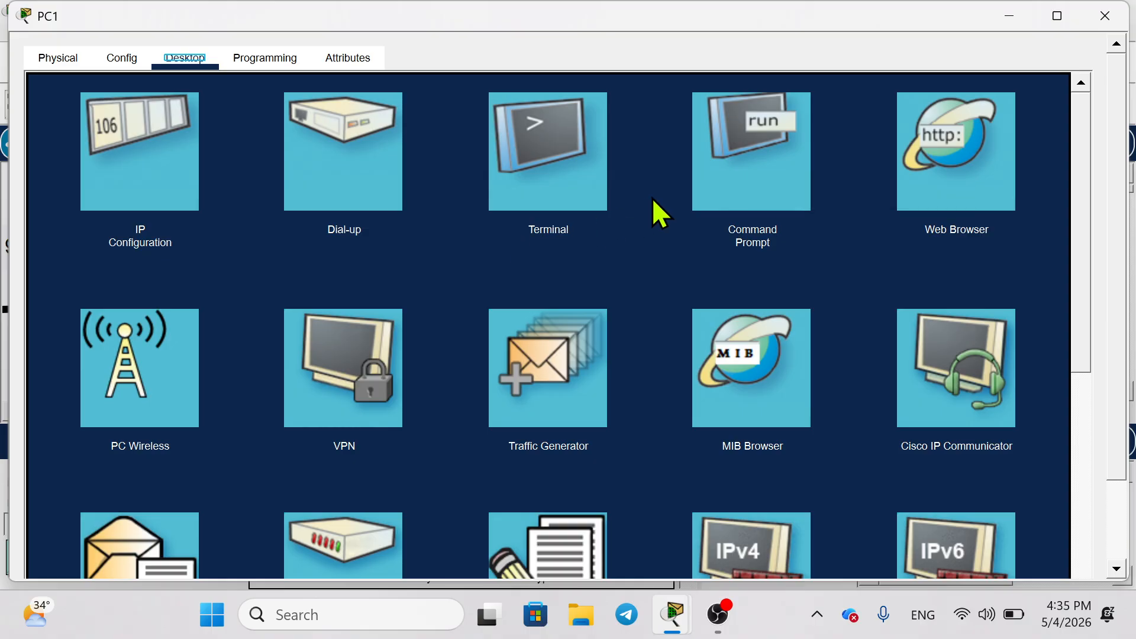
left_click(746, 172)
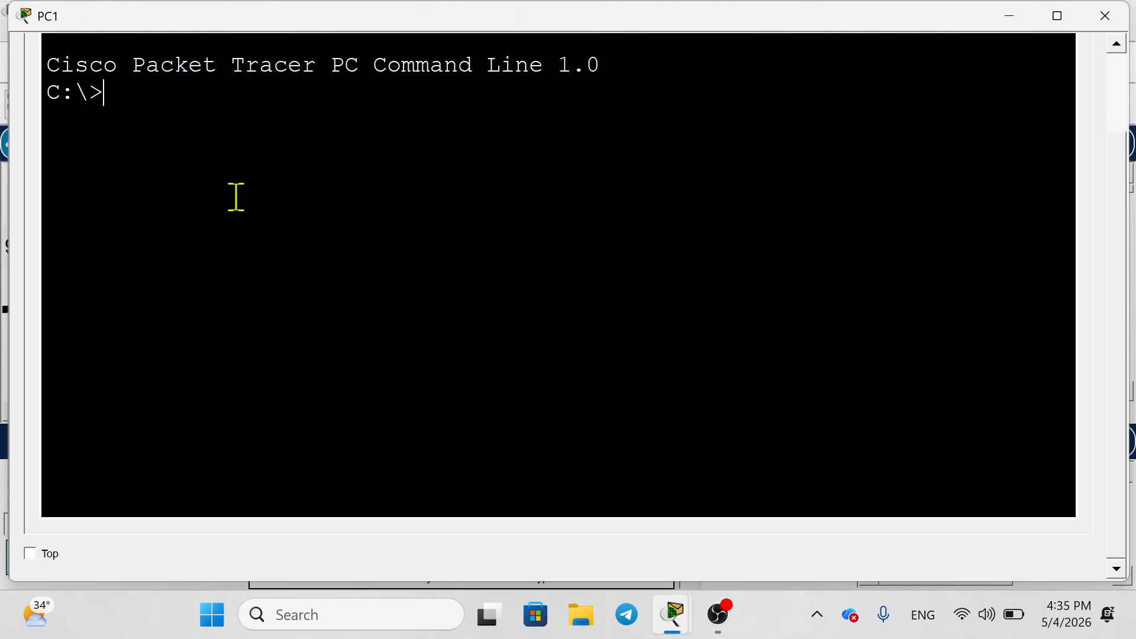
type("p")
key("BackSpace")
key("BackSpace")
key("BackSpace")
key("BackSpace")
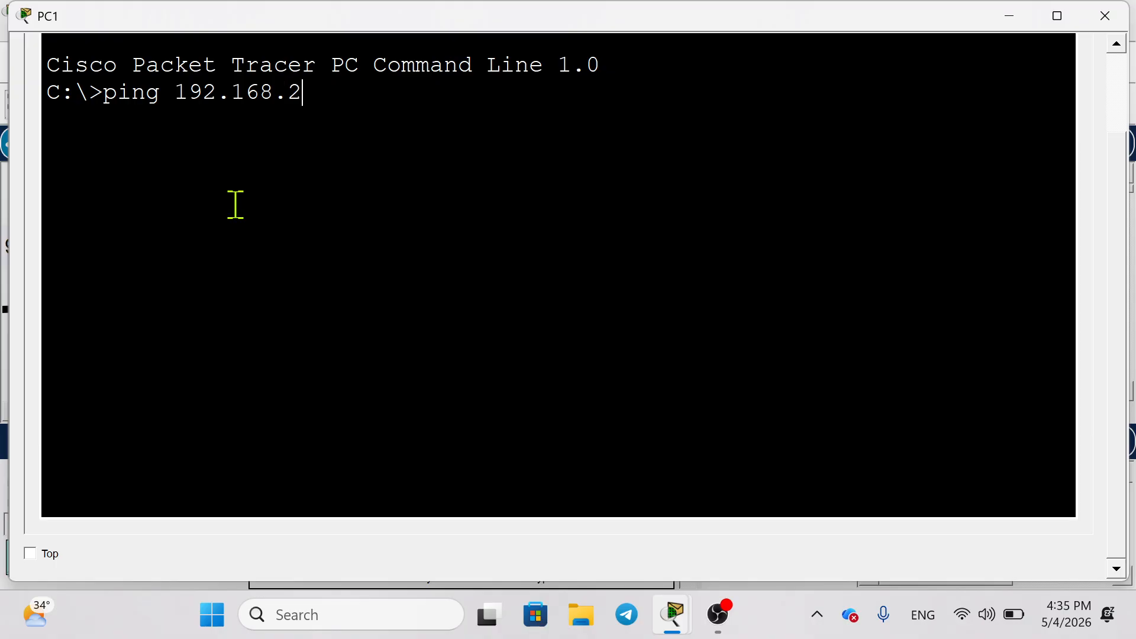
key("Return")
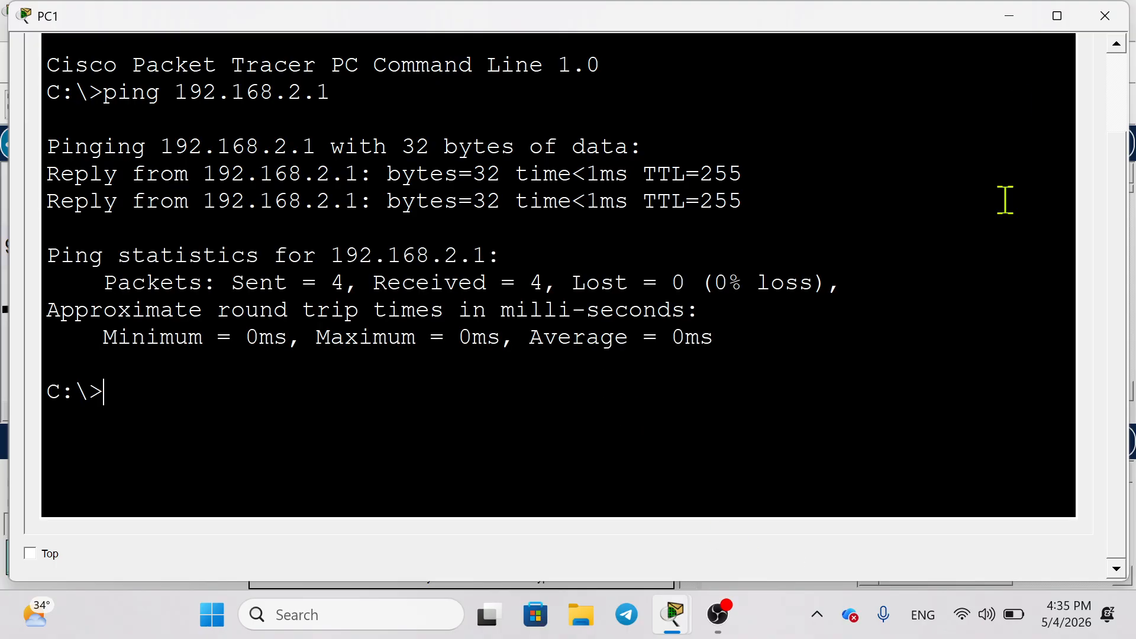
Step: Repeat the ping to 192.168.2.1 from PC1, review the replies and close PC1's window
scroll(945, 216, "up", 2)
scroll(946, 216, "down", 2)
key("Up")
key("Return")
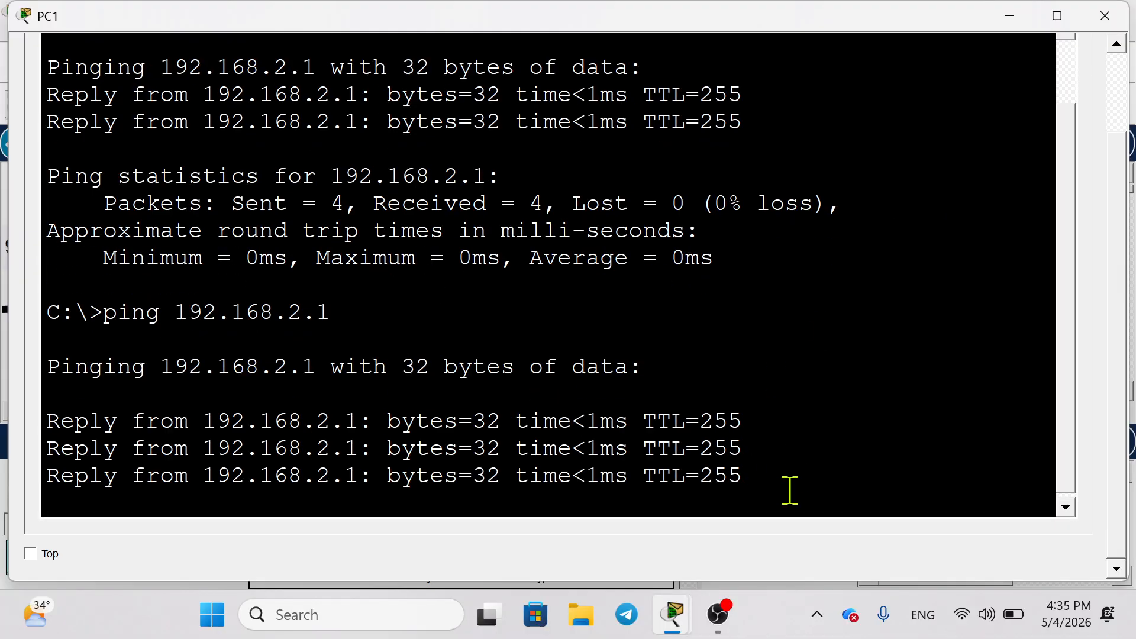
left_click_drag(789, 487, 160, 358)
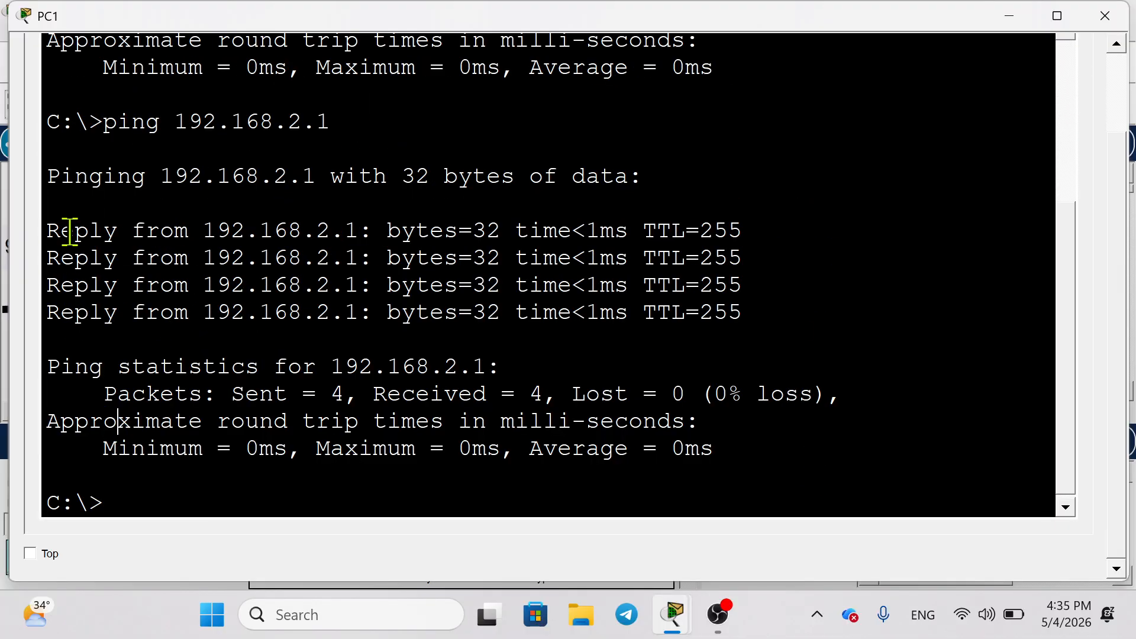
left_click_drag(69, 232, 634, 349)
left_click(634, 349)
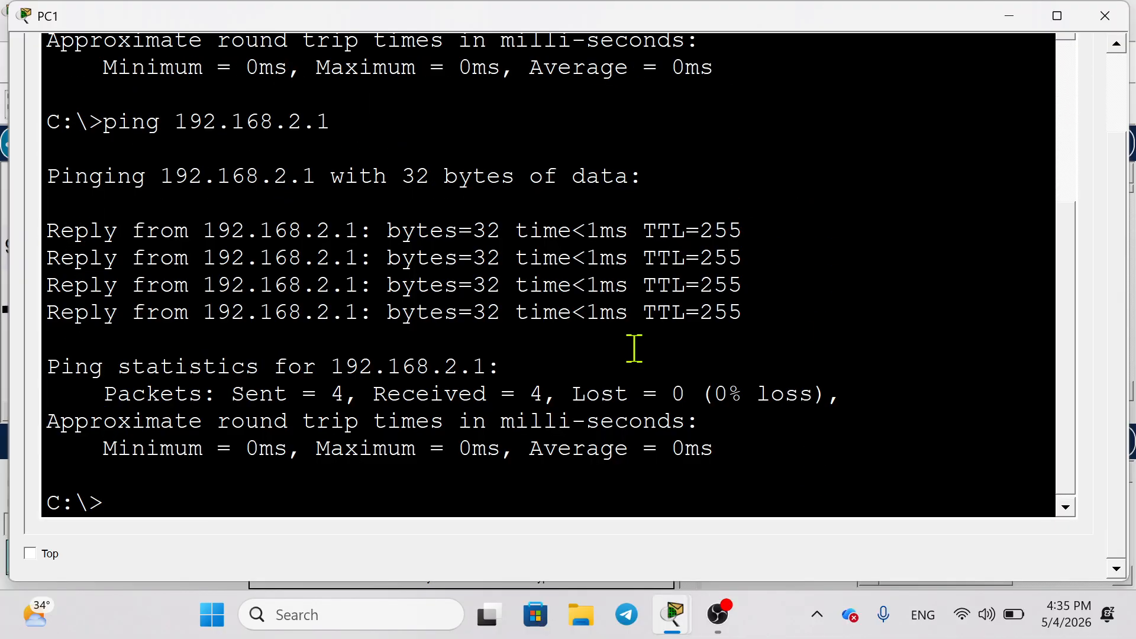
left_click(1103, 16)
Step: Enter ping 192.168.2.2 at PC0's command prompt without running it and minimize PC0's window
scroll(556, 399, "left", 5)
scroll(556, 398, "right", 2)
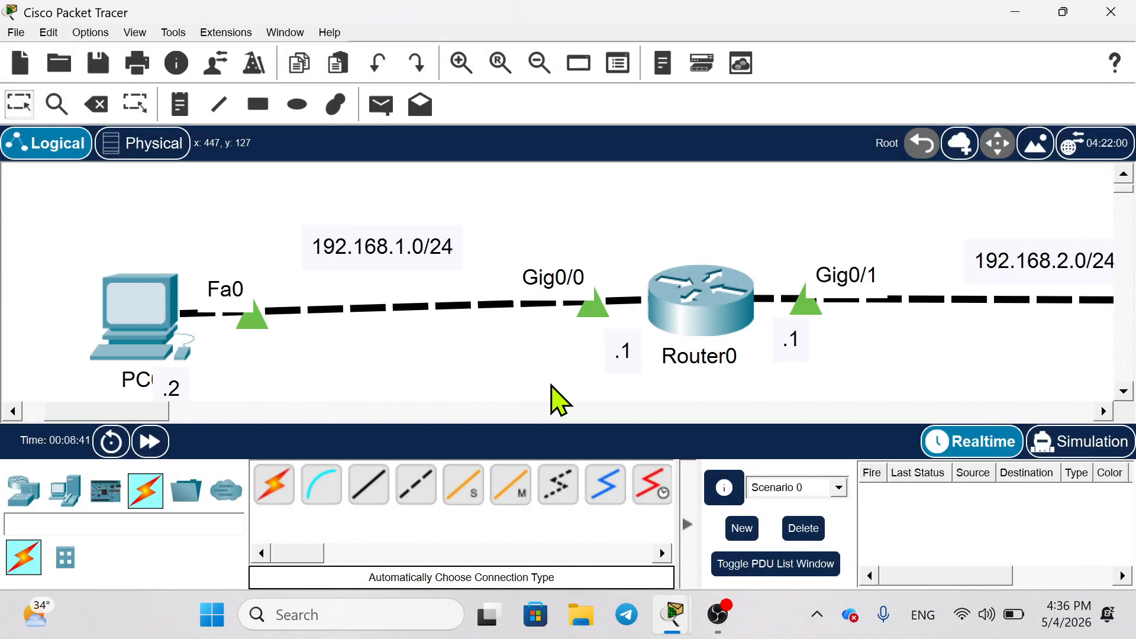
scroll(334, 312, "down", 1)
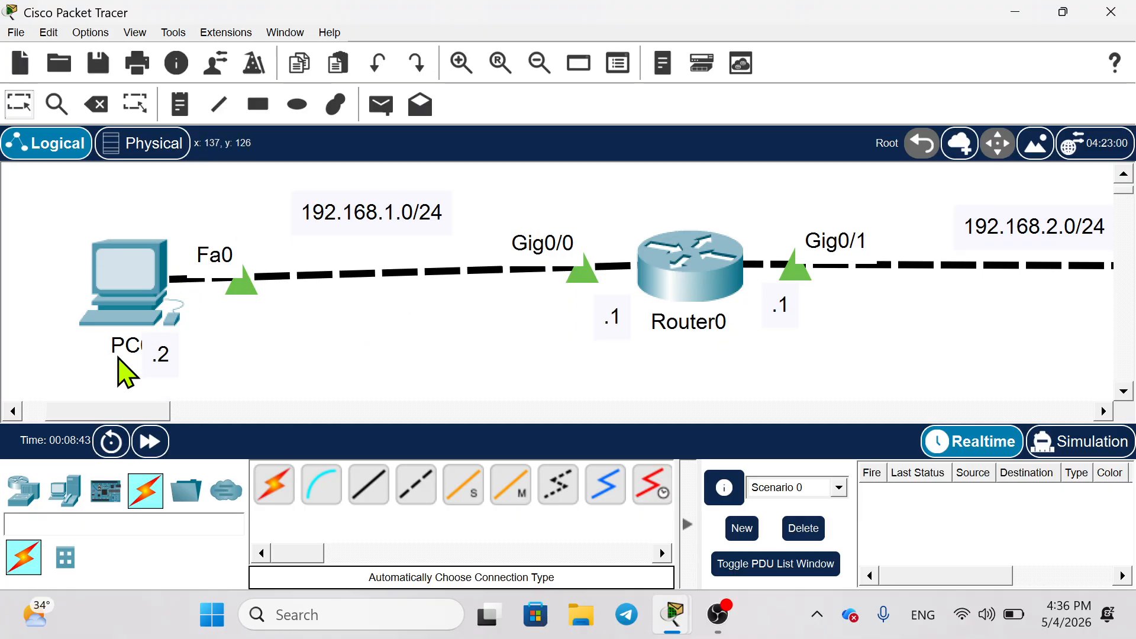
scroll(845, 375, "right", 15)
scroll(421, 258, "down", 2)
scroll(423, 256, "left", 15)
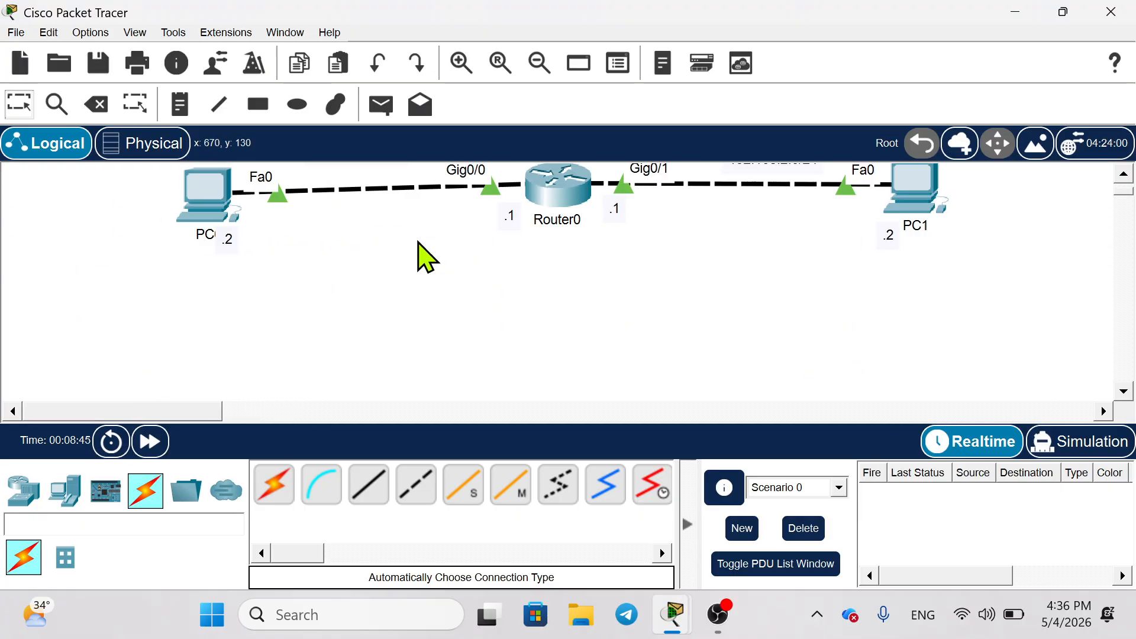
scroll(424, 253, "up", 3)
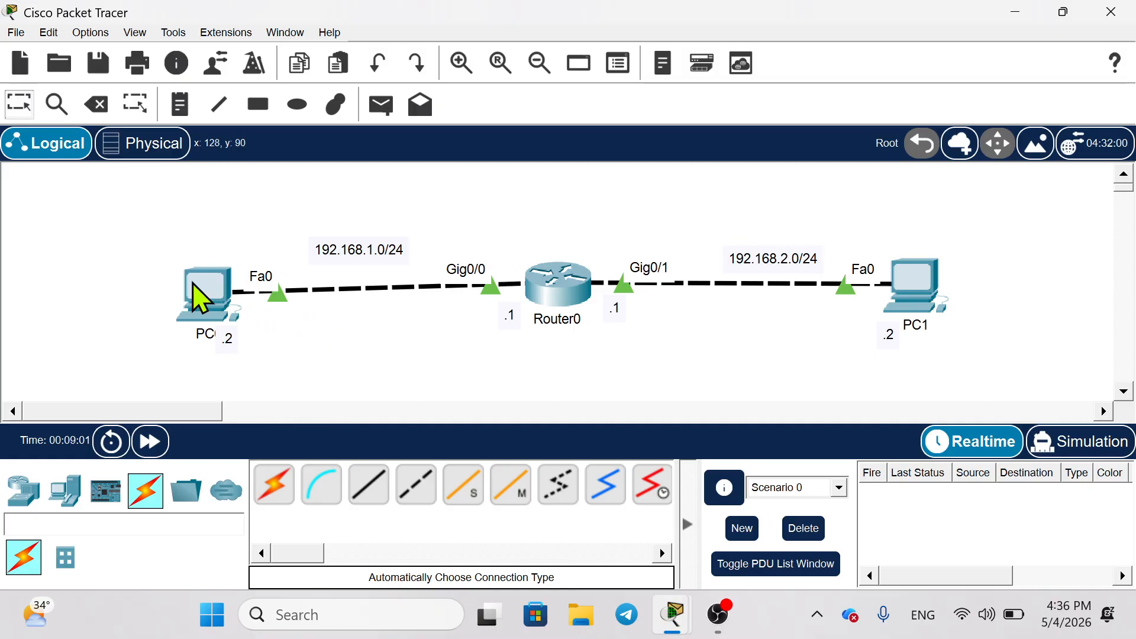
left_click(201, 296)
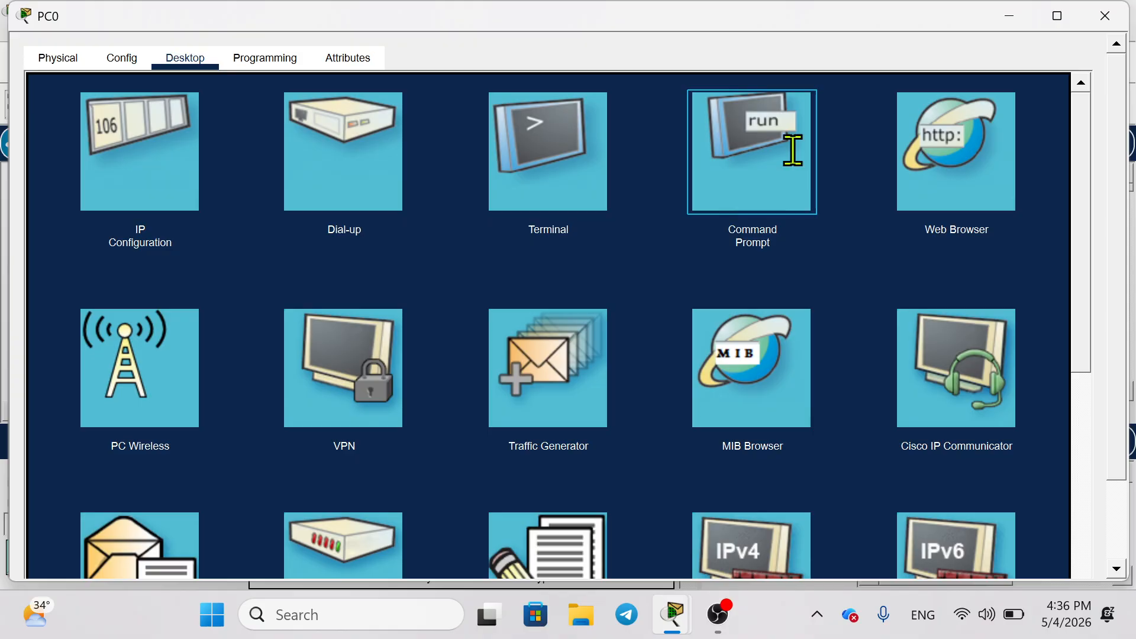
left_click(792, 150)
scroll(348, 359, "down", 4)
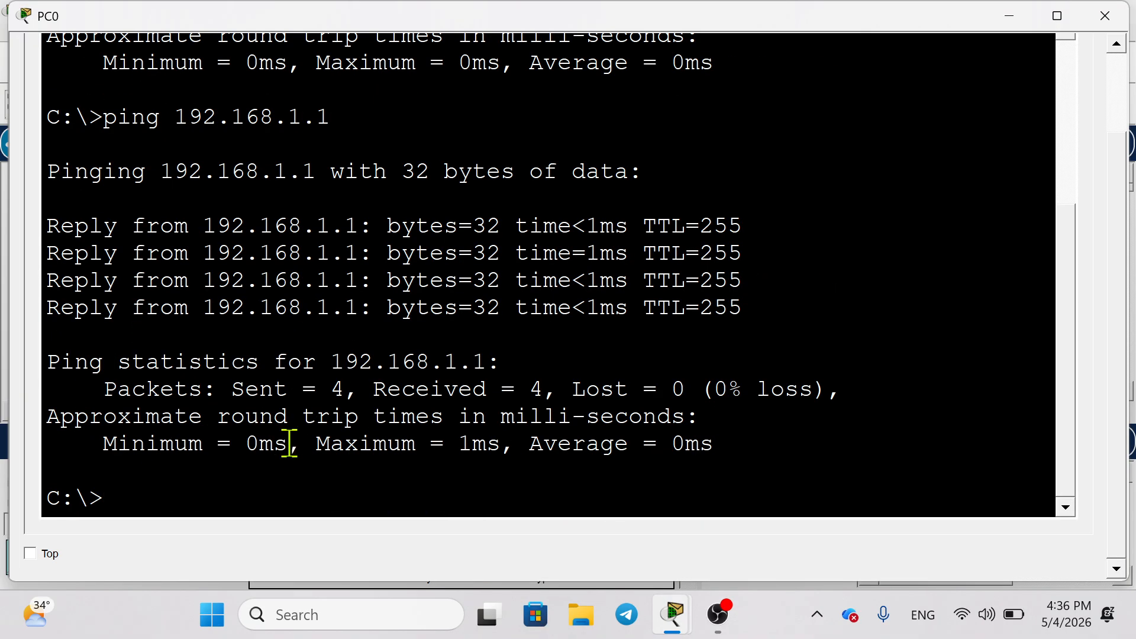
type("ping 192.168.2.2")
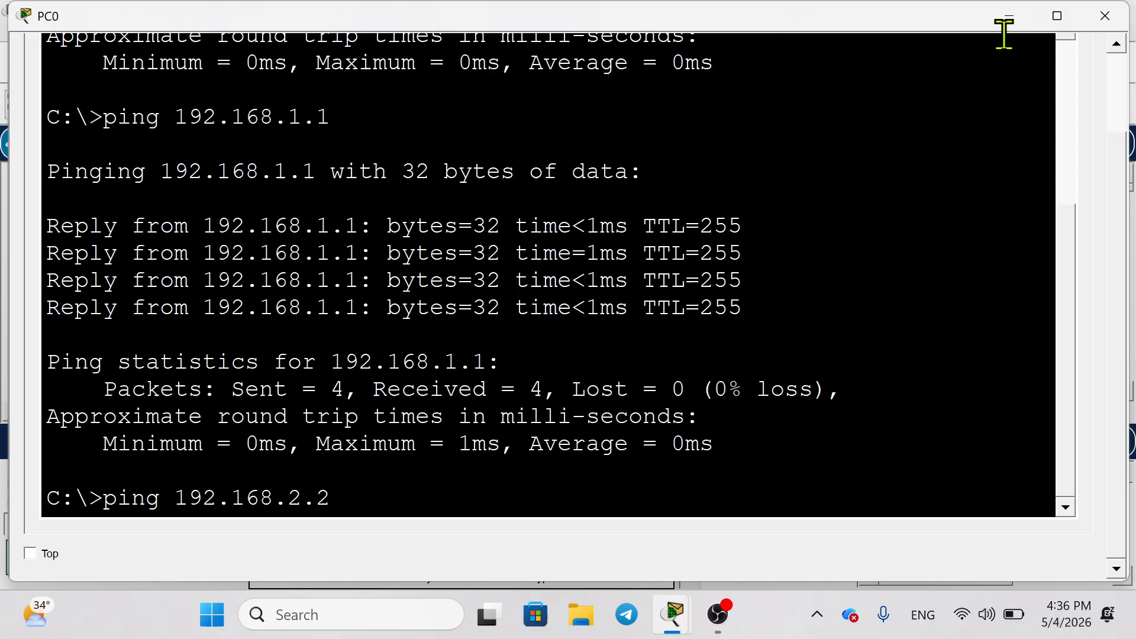
left_click(1028, 26)
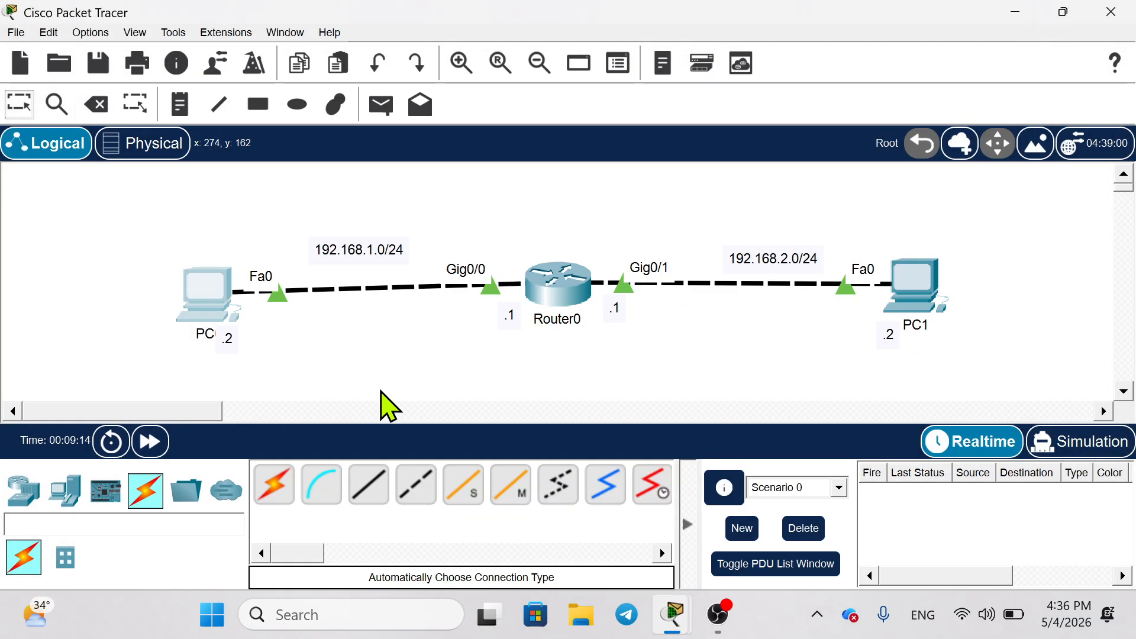
Step: Check PC1's address in the topology and run the prepared ping to 192.168.2.2 from PC0
scroll(882, 268, "up", 1)
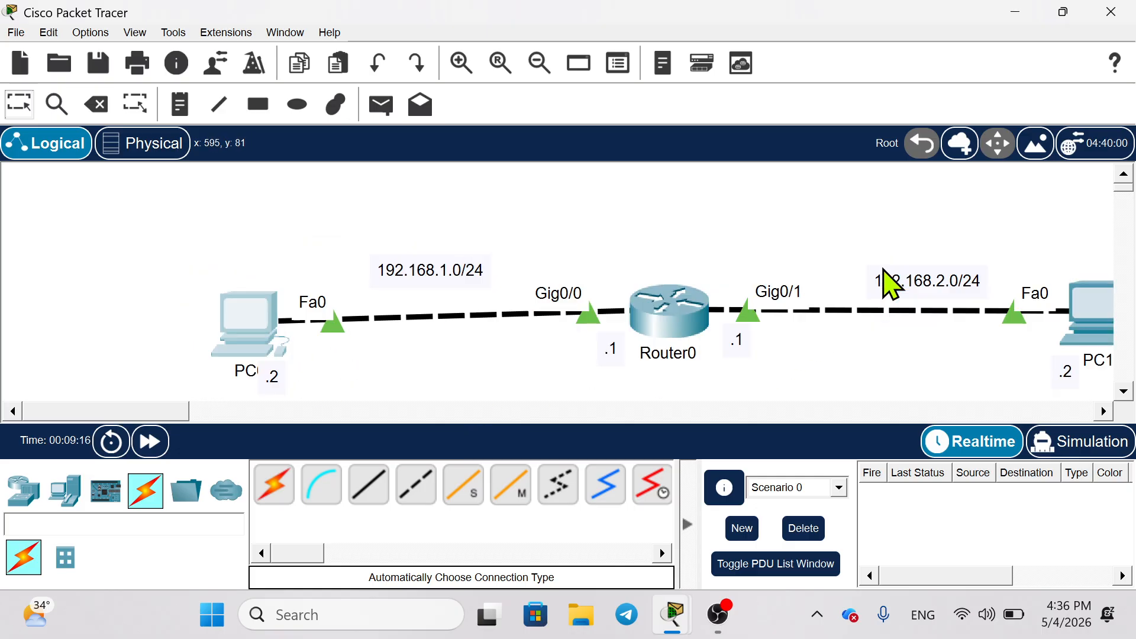
scroll(882, 269, "down", 1)
scroll(882, 268, "right", 7)
scroll(884, 270, "left", 2)
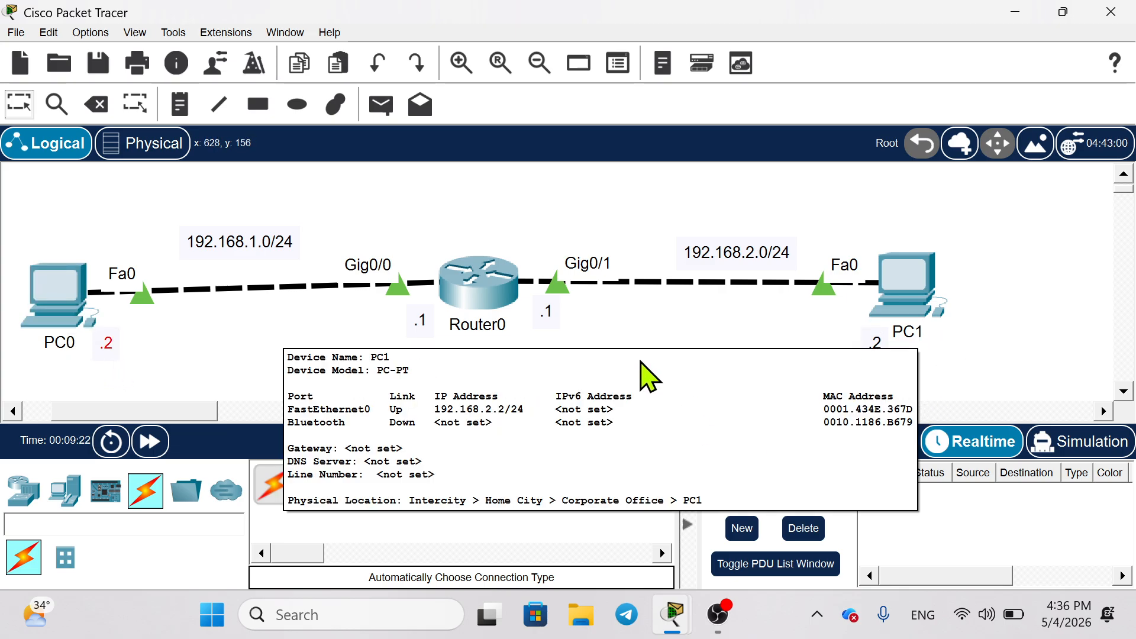
left_click(61, 296)
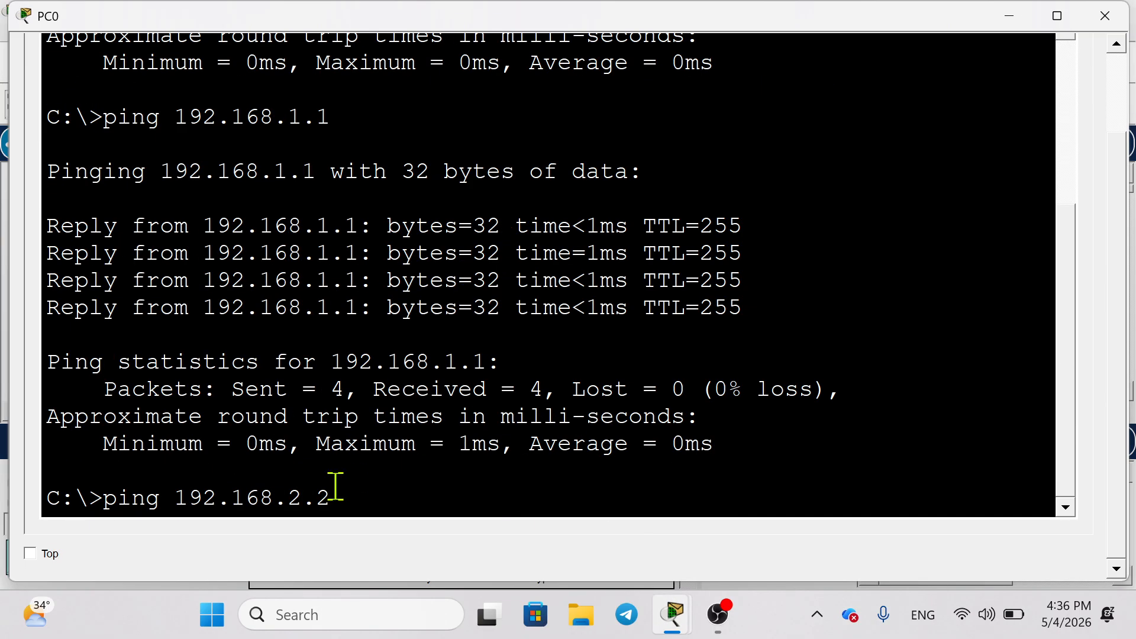
key("Return")
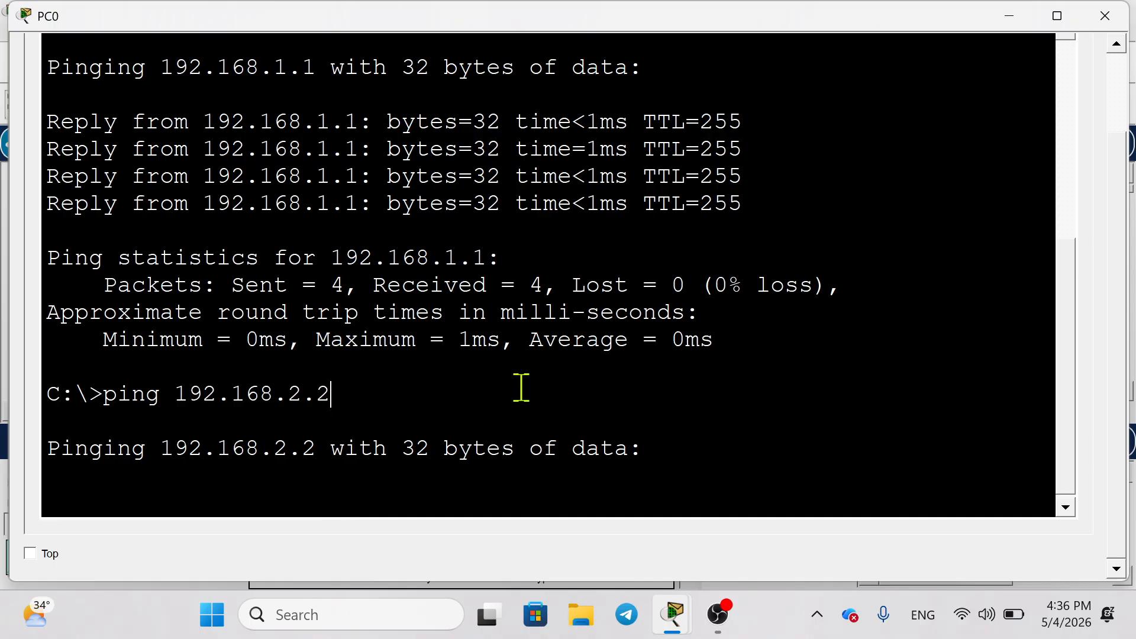
Step: Examine the output of PC0's ping to 192.168.2.2, interrupt the command and minimize PC0's window
left_click_drag(658, 457, 204, 433)
left_click(204, 433)
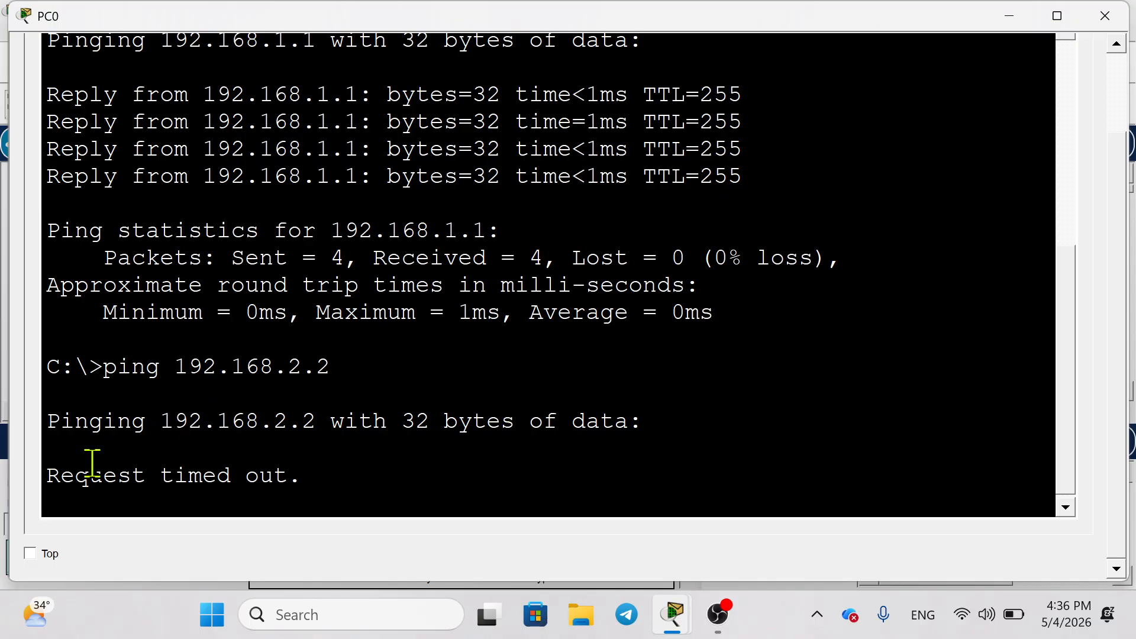
mouse_move(91, 460)
left_mouse_down()
mouse_move(256, 475)
mouse_move(105, 473)
left_mouse_up()
left_click(256, 475)
left_click(105, 472)
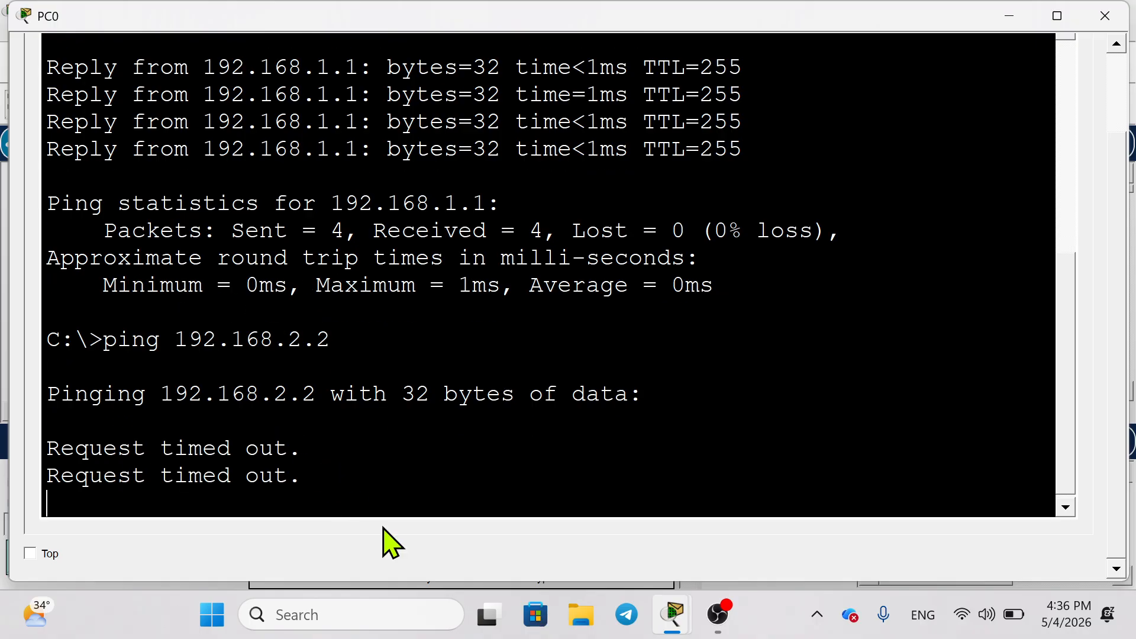
key("ctrl+c")
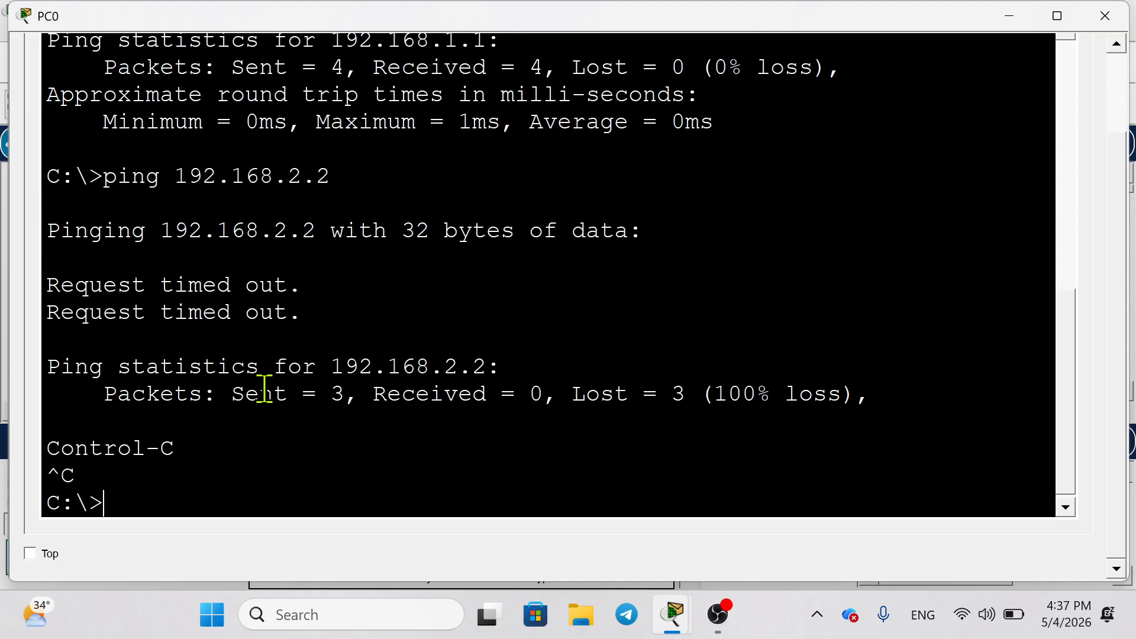
left_click(1019, 18)
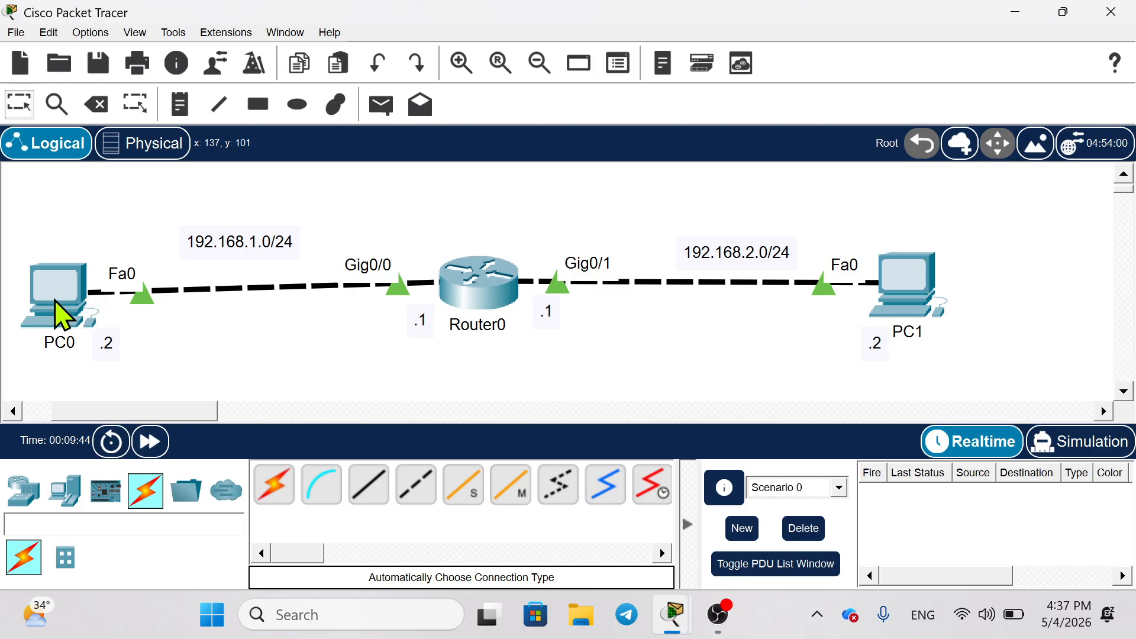
Step: Close the command prompt on PC0 and return to the topology
mouse_move(59, 287)
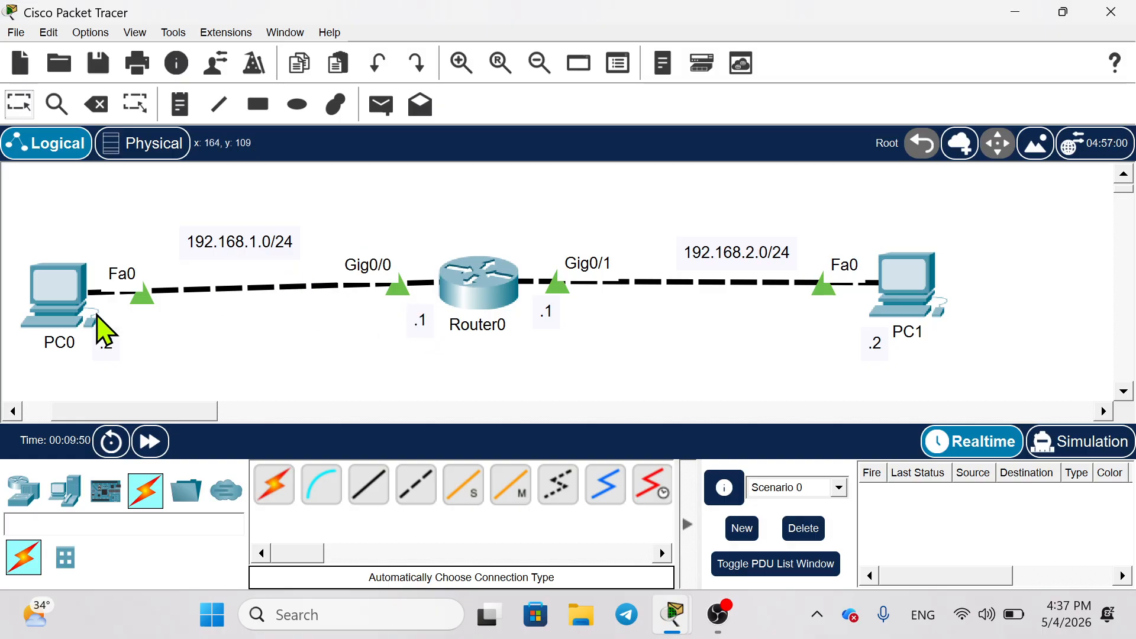
left_click(78, 322)
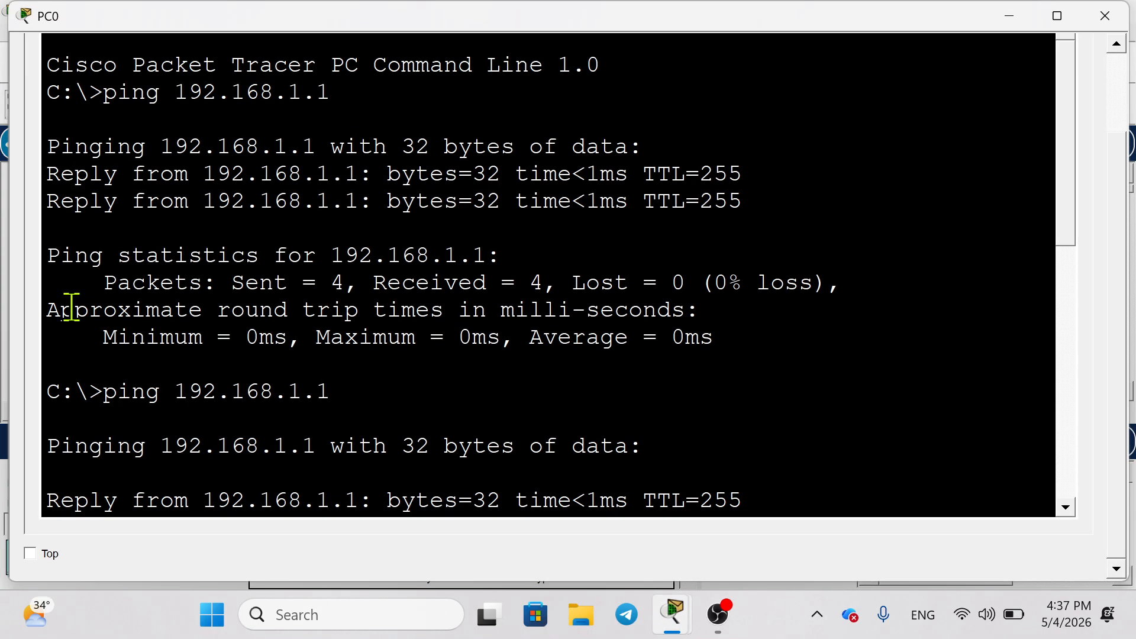
left_click(1059, 97)
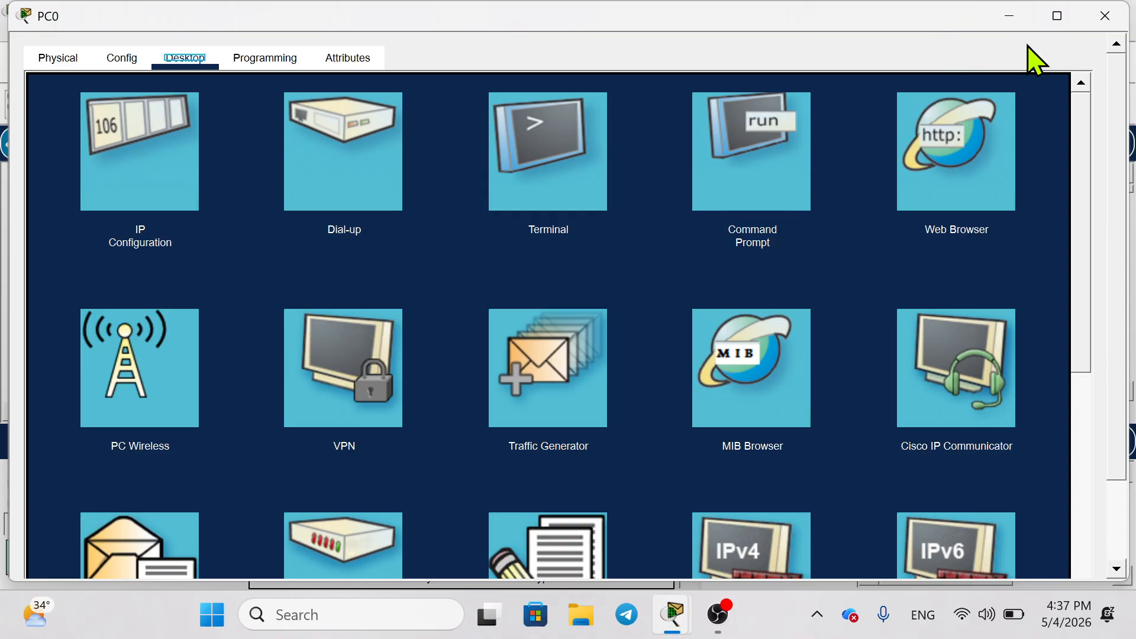
left_click(1009, 16)
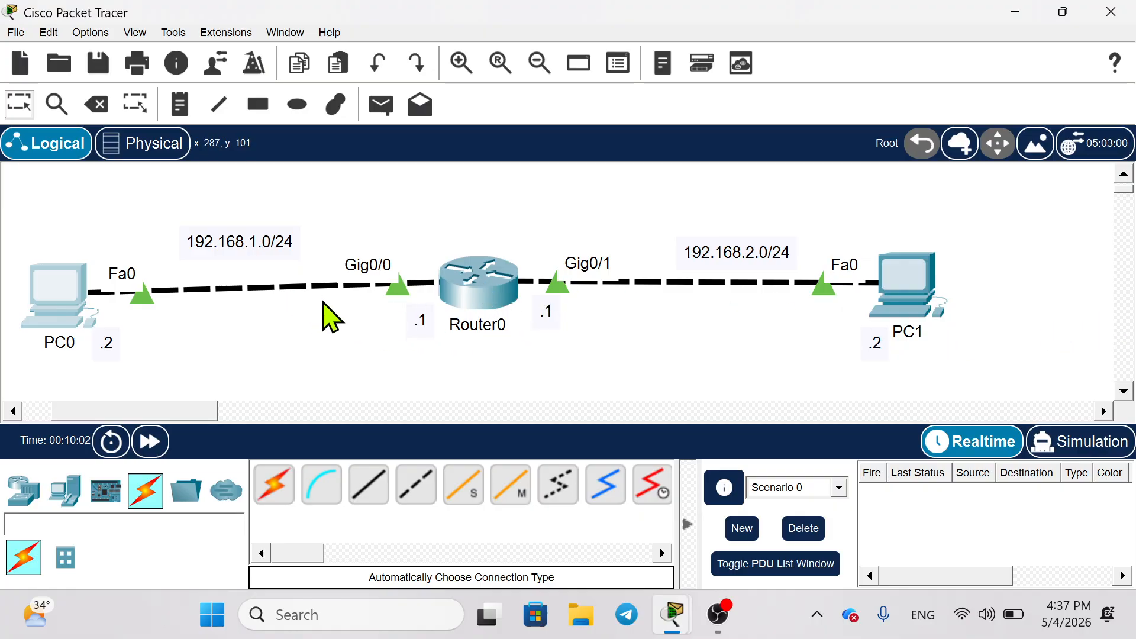
Step: Set PC0's IPv4 default gateway to 192.168.1.1 in its IP configuration and close its window
scroll(470, 279, "left", 1)
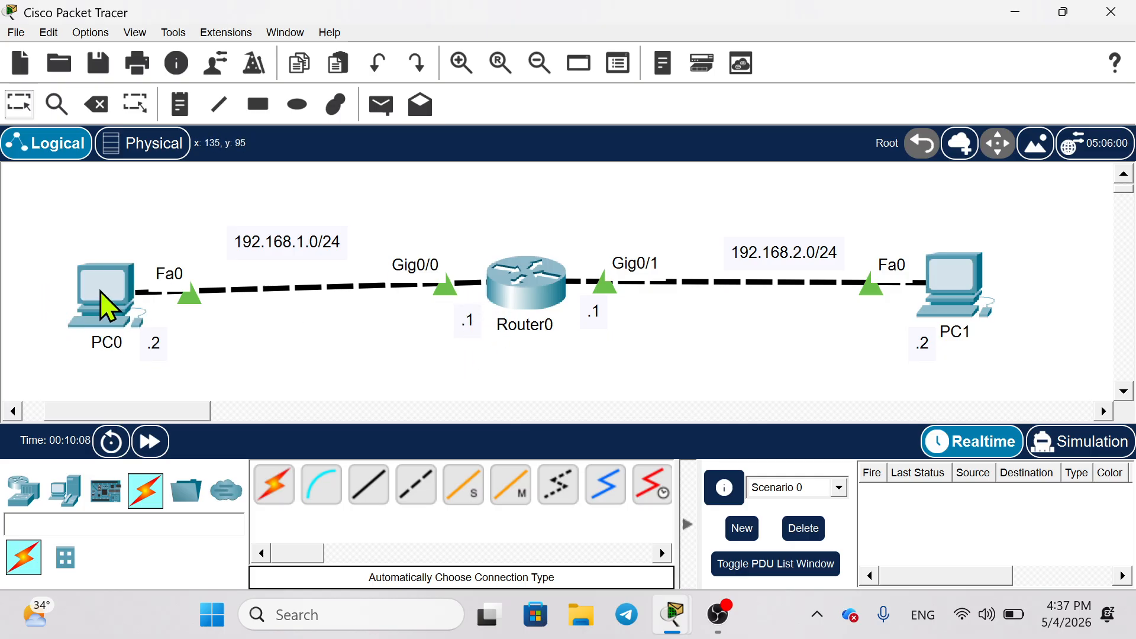
mouse_move(101, 293)
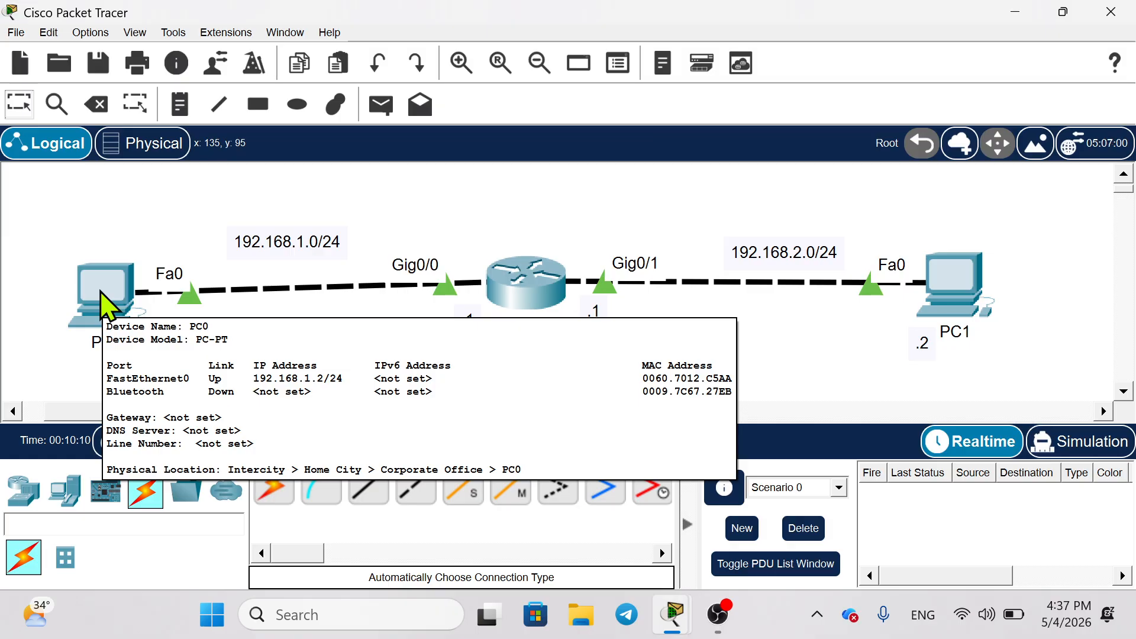
left_click(101, 292)
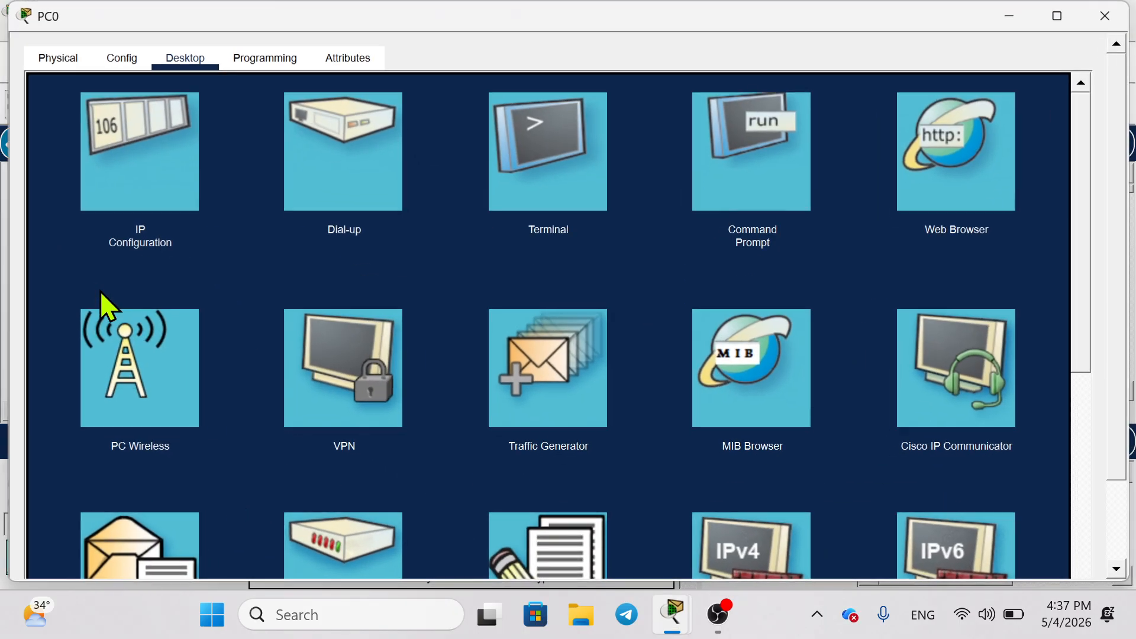
left_click(101, 191)
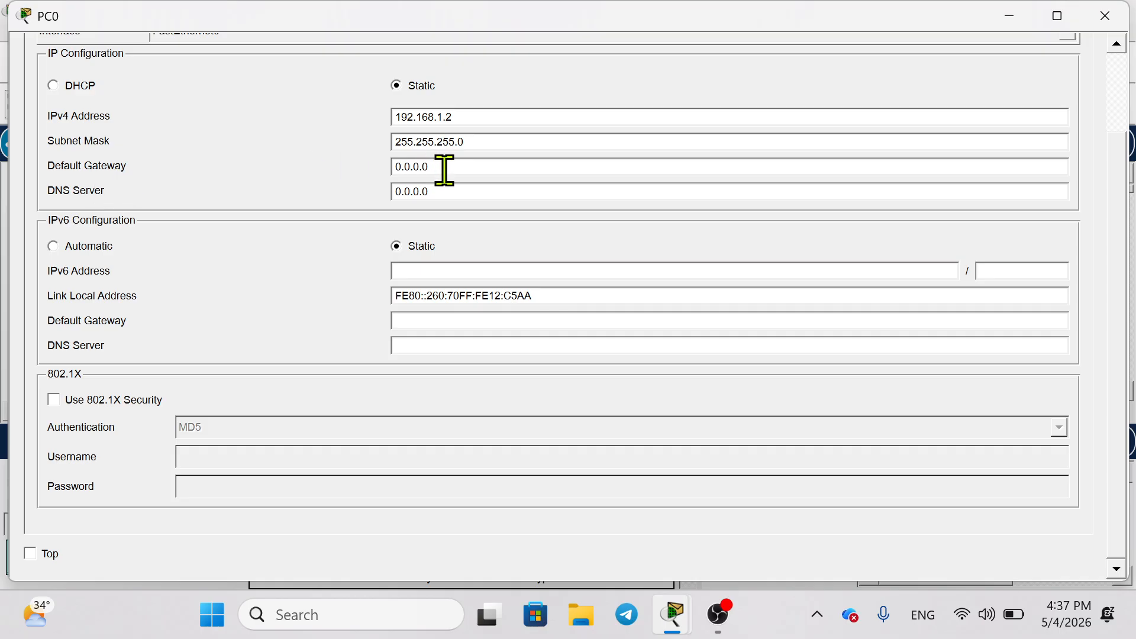
left_click_drag(441, 167, 269, 178)
key("BackSpace")
left_click(88, 170)
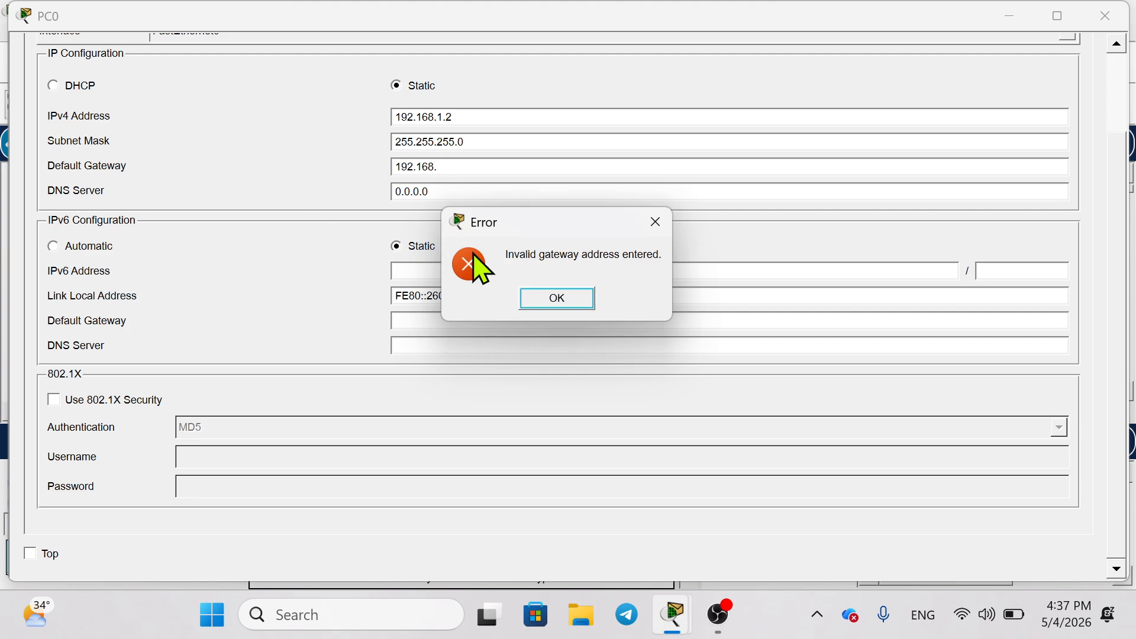
left_click(565, 301)
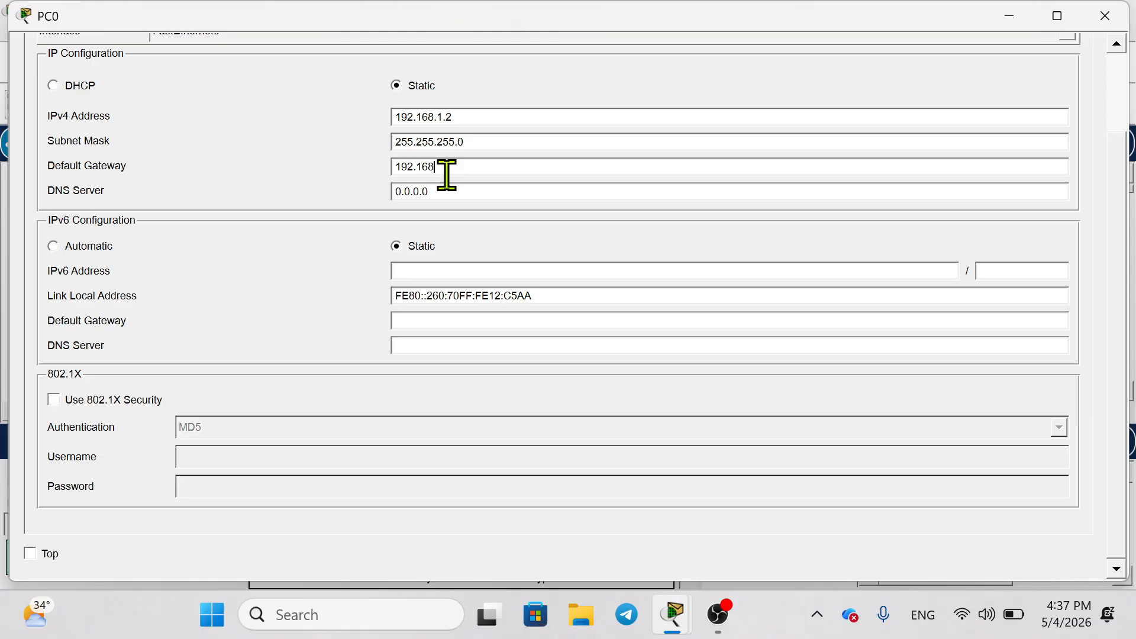
type("192.168.1.1")
left_click(1105, 16)
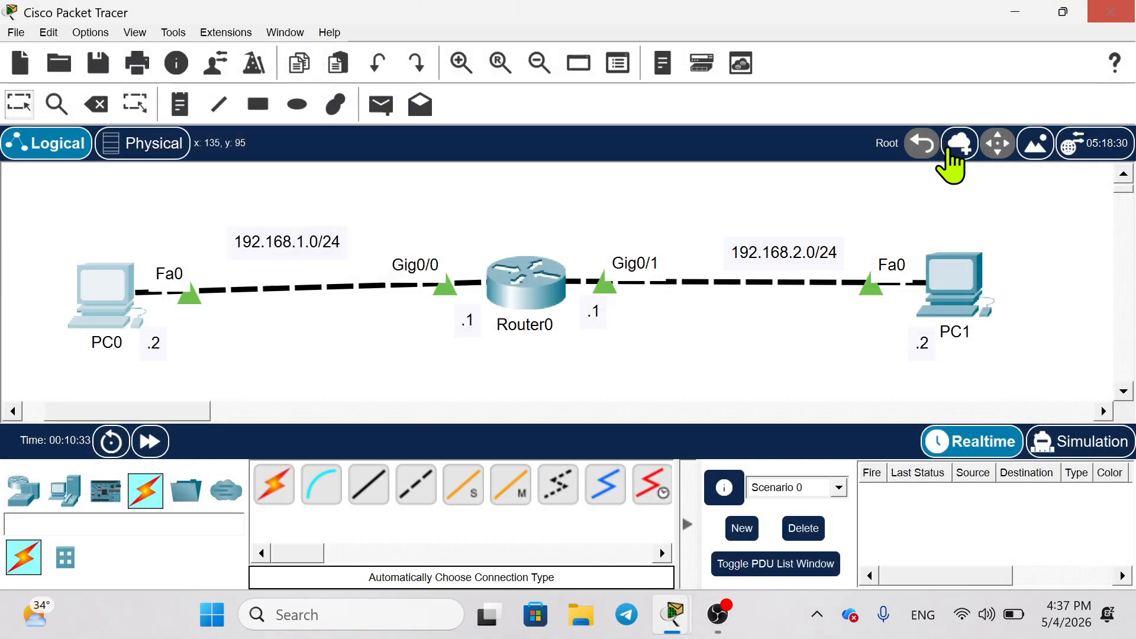
Step: Set PC1's IPv4 default gateway to 192.168.2.1 in its IP configuration and close its window
double_click(970, 274)
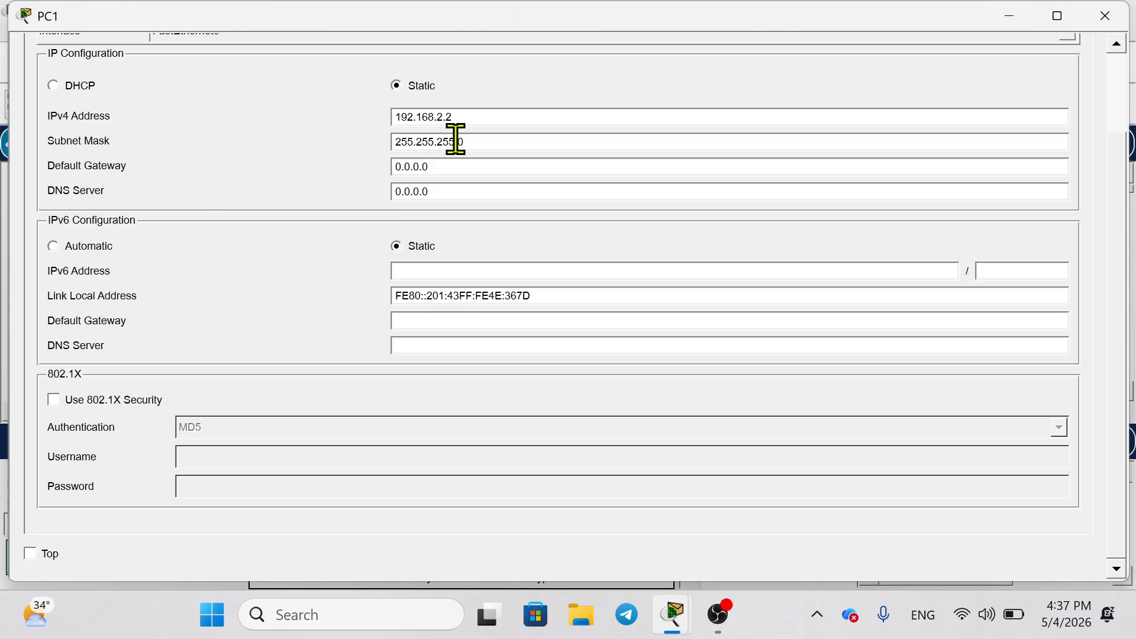
left_click_drag(481, 164, 147, 142)
key("BackSpace")
type("192.168.12")
key("BackSpace")
key("BackSpace")
type("2.1")
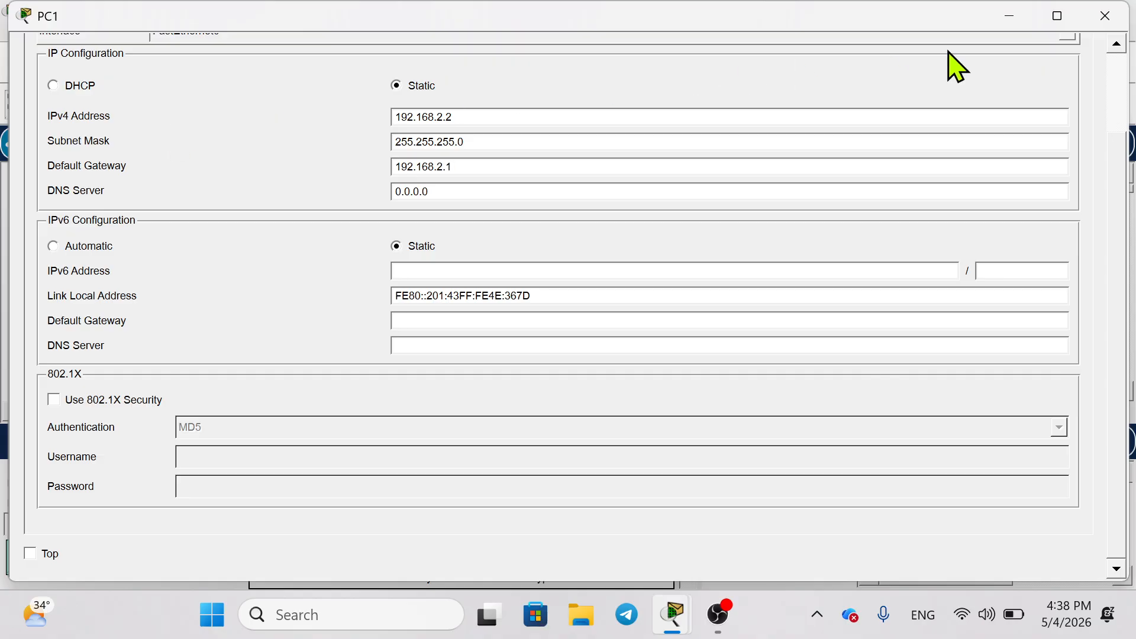
left_click(1105, 16)
Step: Open PC0's command prompt and enter the partial command "ping 192.168."
left_click(108, 316)
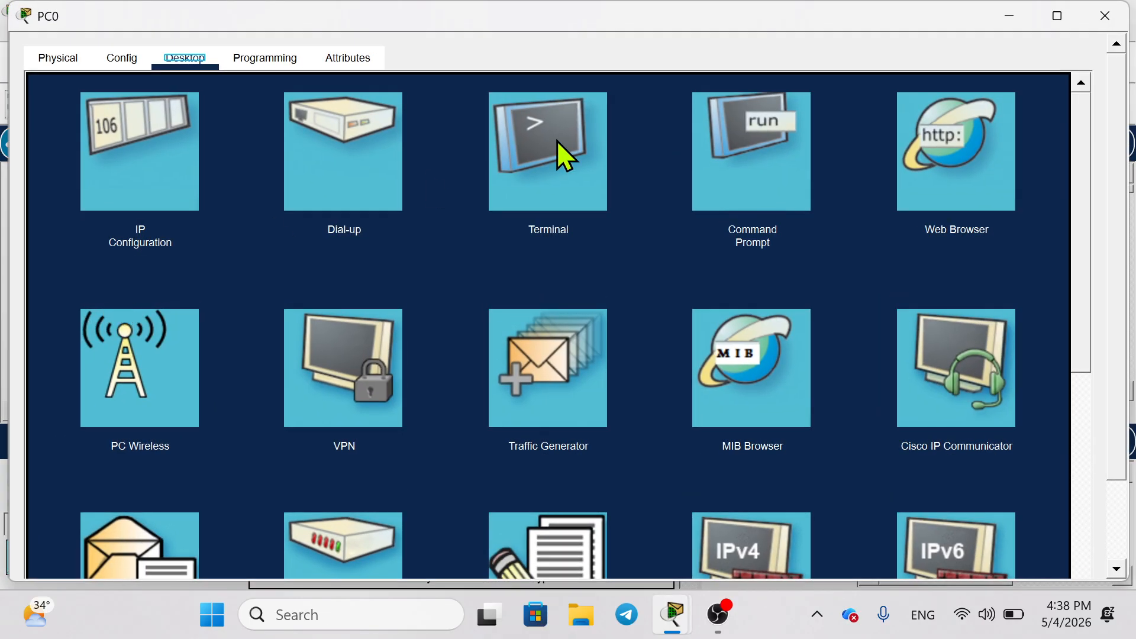
left_click(780, 146)
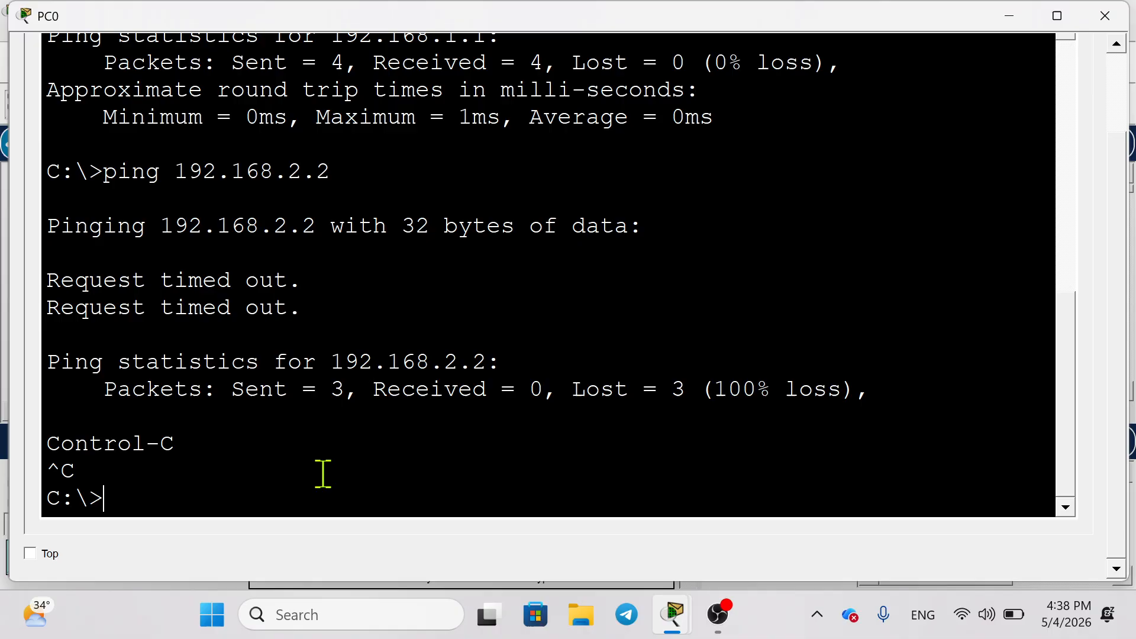
type("ping 1")
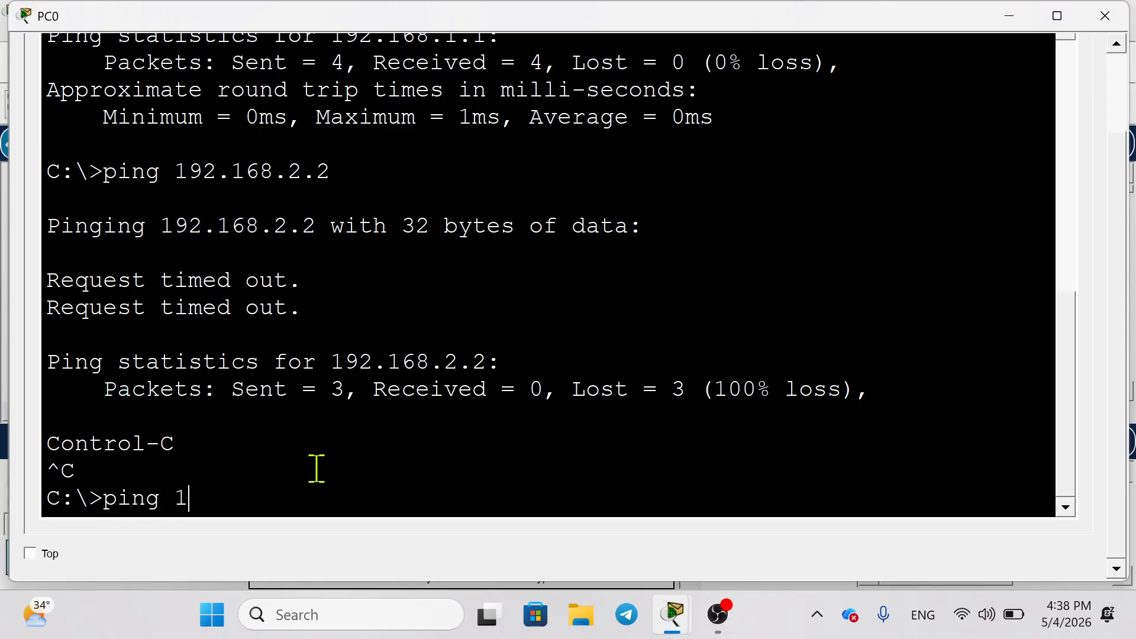
type("92.168.")
key("Return")
key("Return")
key("Return")
key("Return")
key("Return")
key("Return")
key("Return")
key("Return")
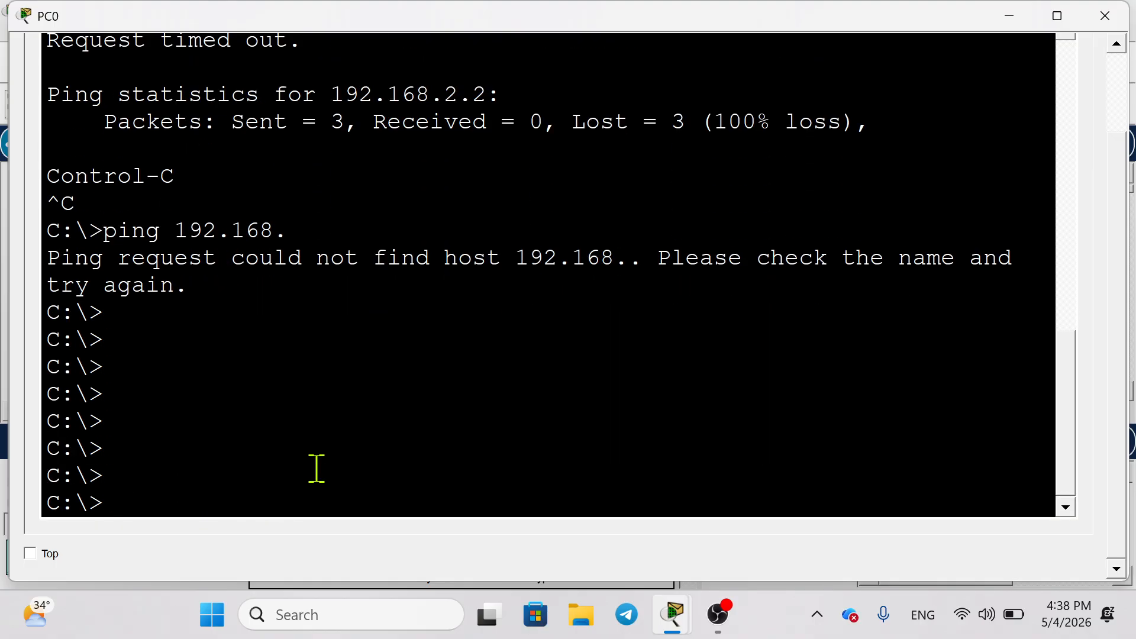
Step: Complete the recalled command as ping 192.168.2.2, run it from PC0, and minimize PC0's window after reviewing the output
key("Up")
type("2.2")
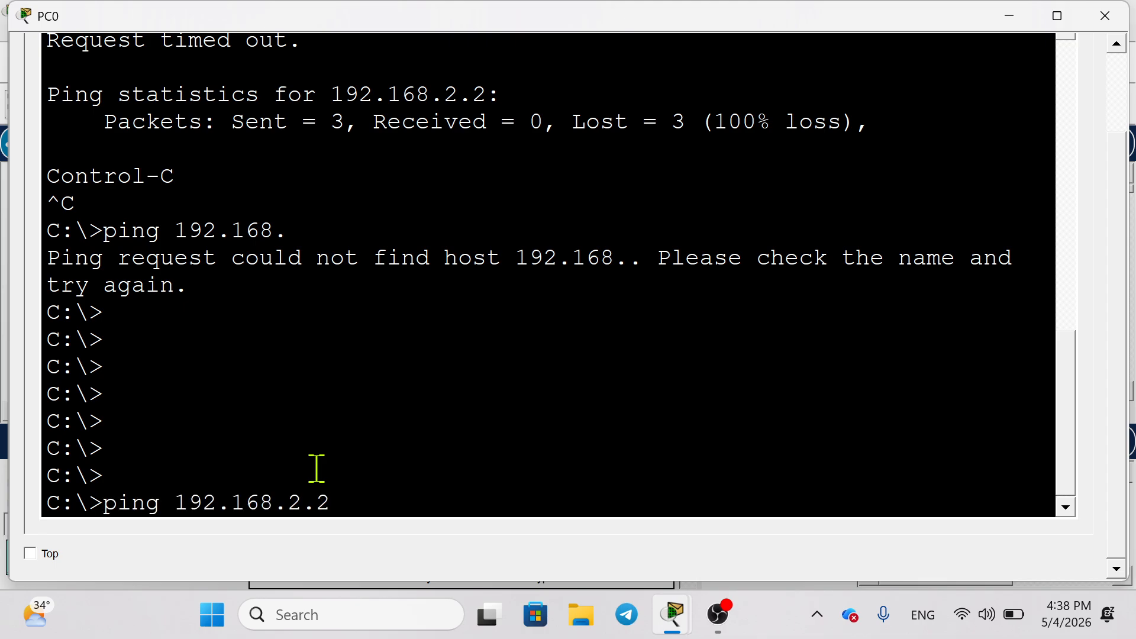
key("Return")
left_click_drag(751, 481, 272, 440)
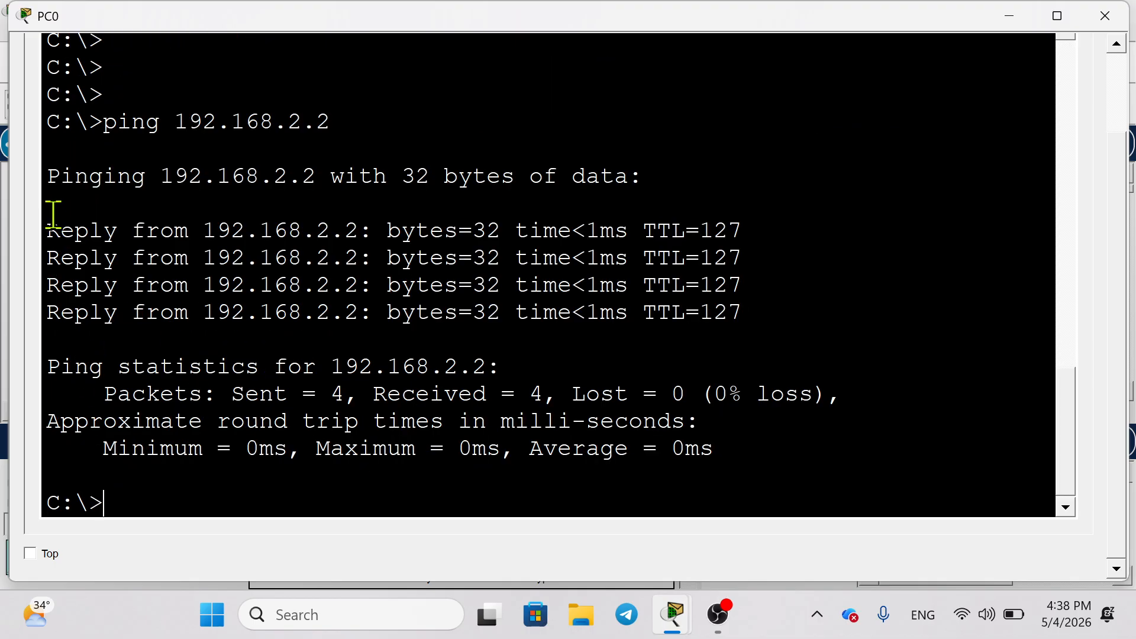
left_click_drag(54, 214, 776, 355)
left_click(811, 355)
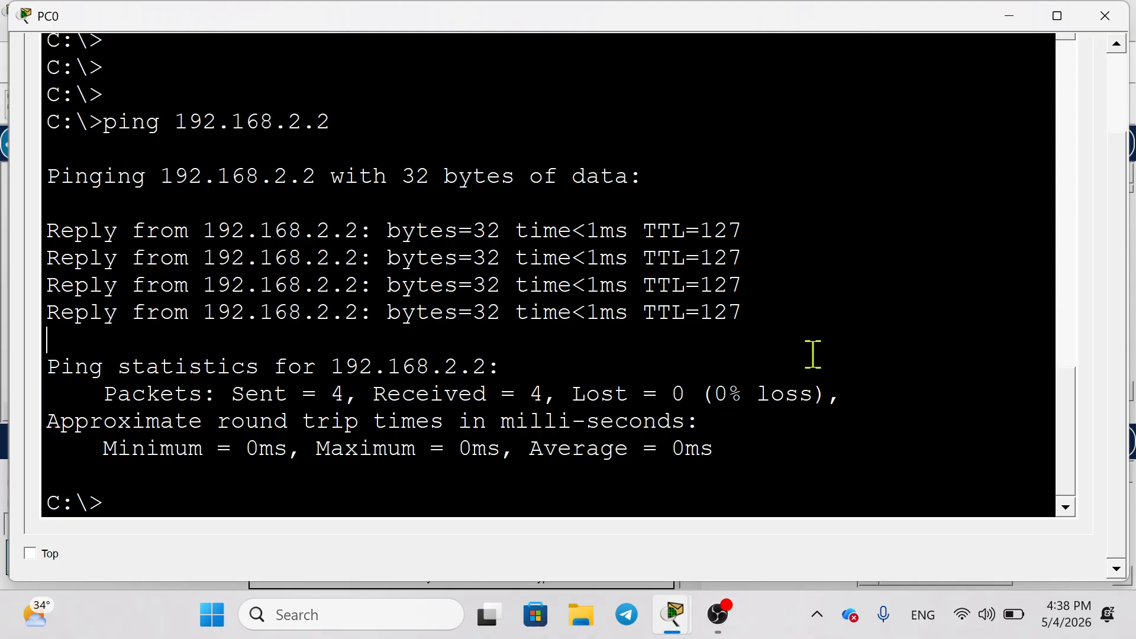
left_click(1017, 17)
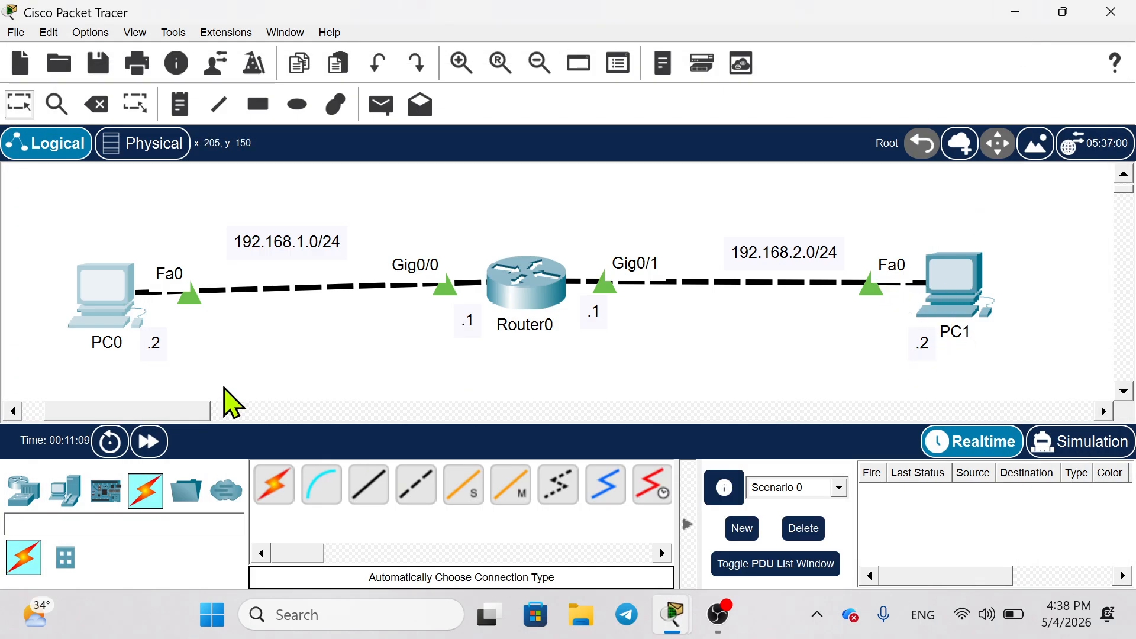
Step: Open PC1's command prompt and enter the command ping 192.168.1.2 without running it
left_click(958, 303)
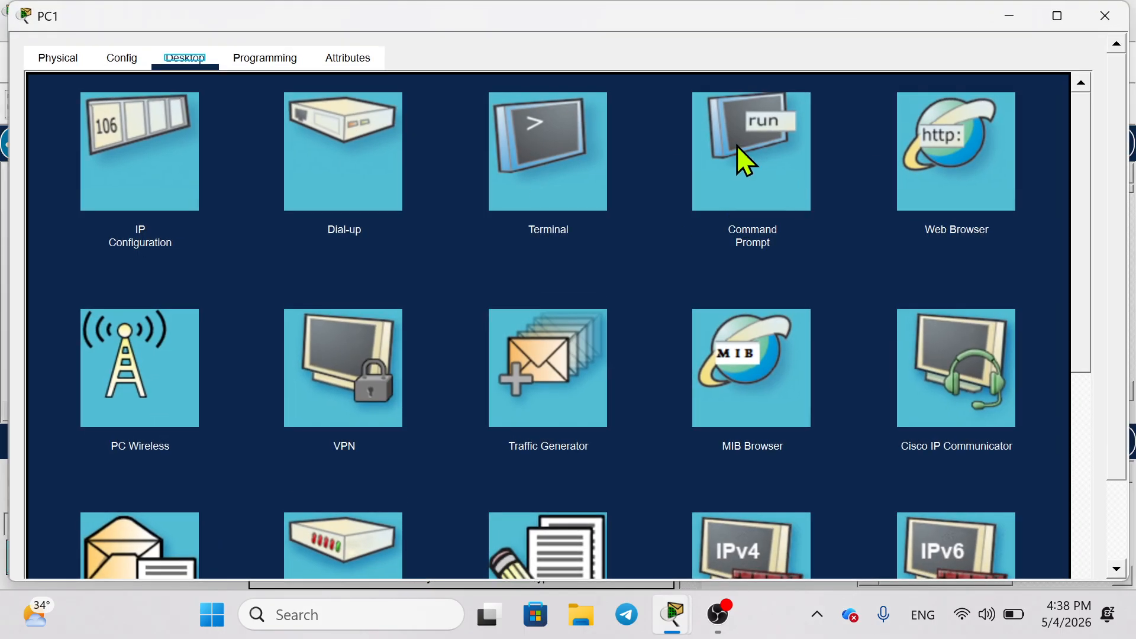
left_click(779, 148)
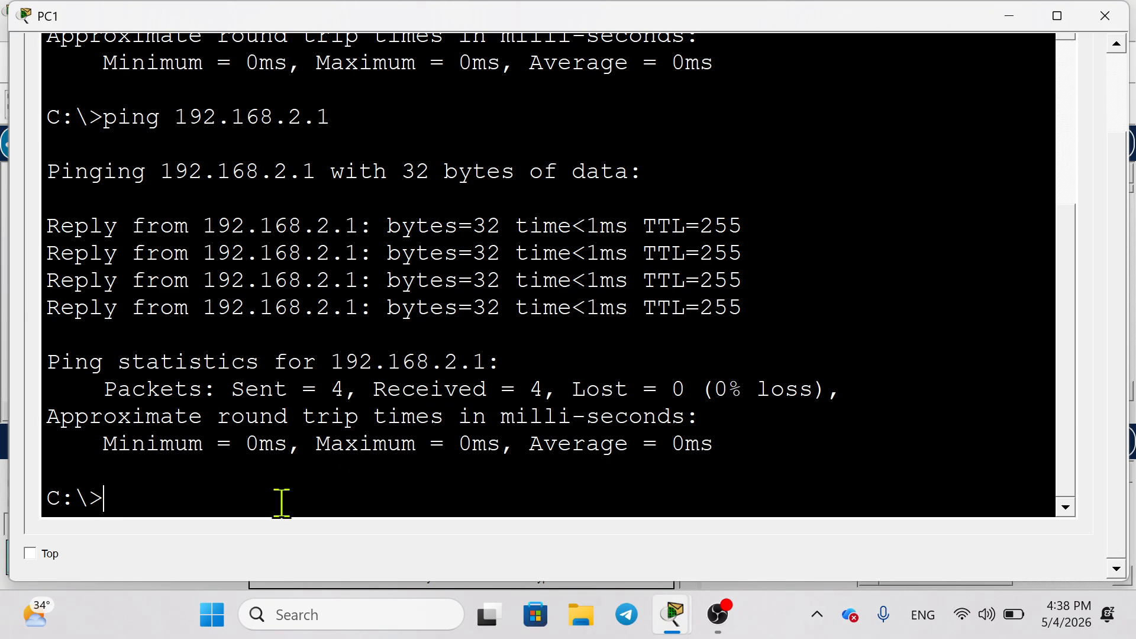
type("ping 192")
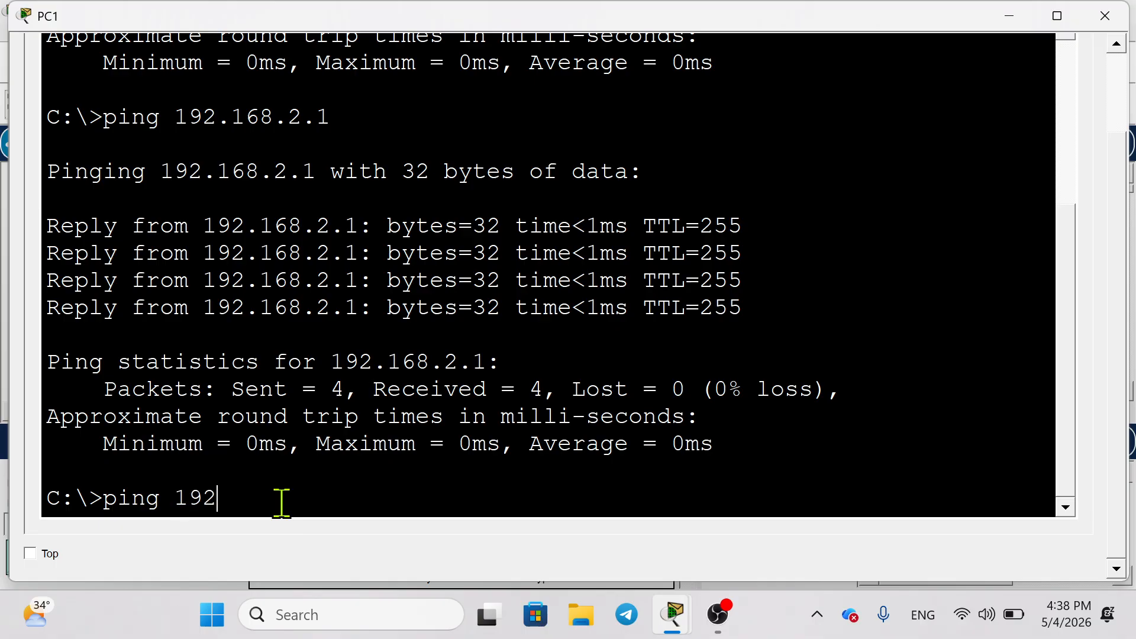
type(".168.")
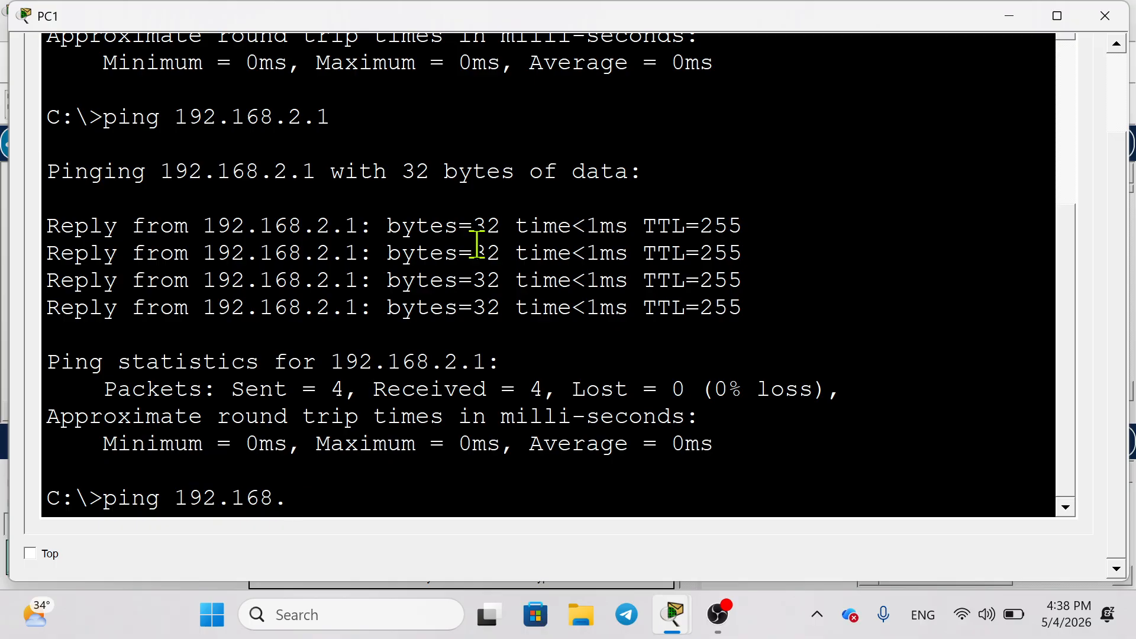
type("1.2")
Step: Check PC0's address in the topology and run the prepared ping to 192.168.1.2 from PC1
left_click(1026, 15)
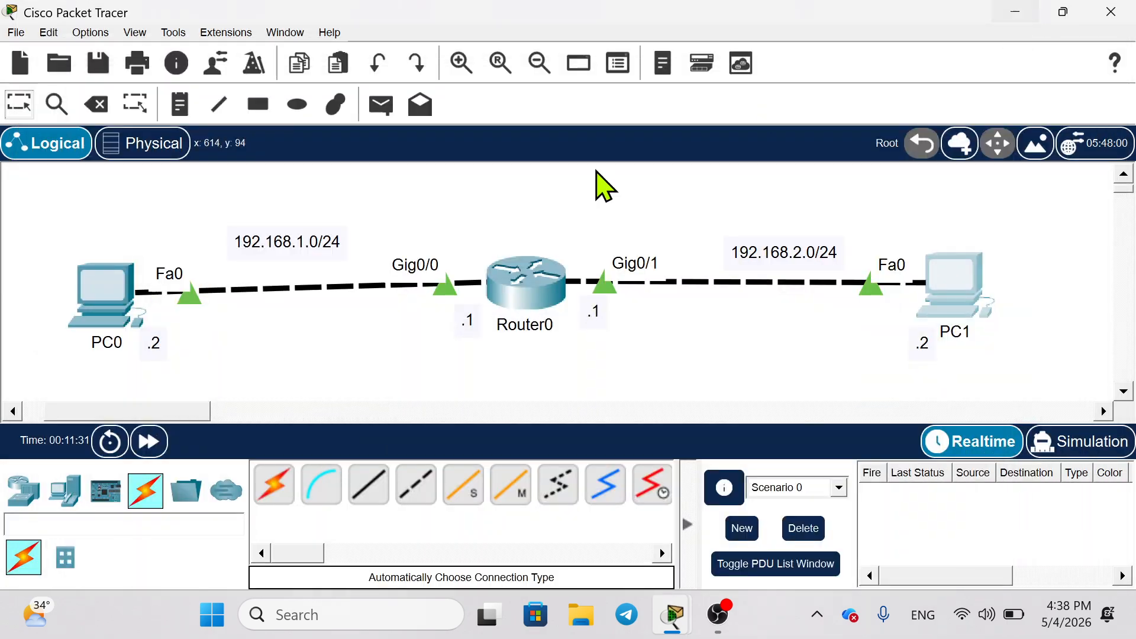
left_click(949, 277)
scroll(661, 432, "down", 4)
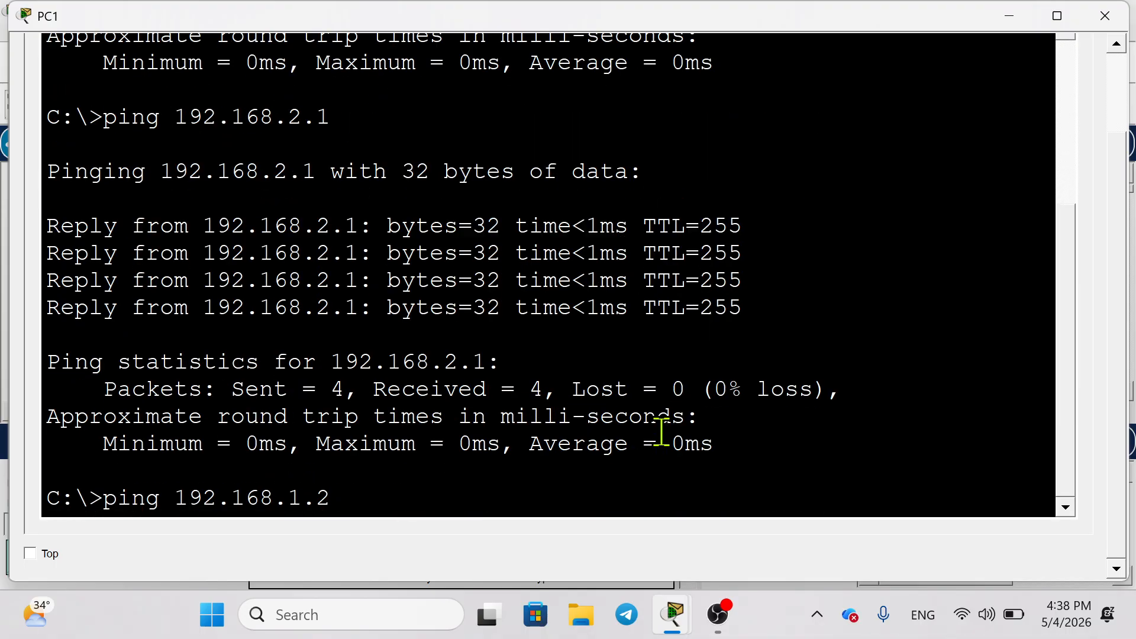
key("Return")
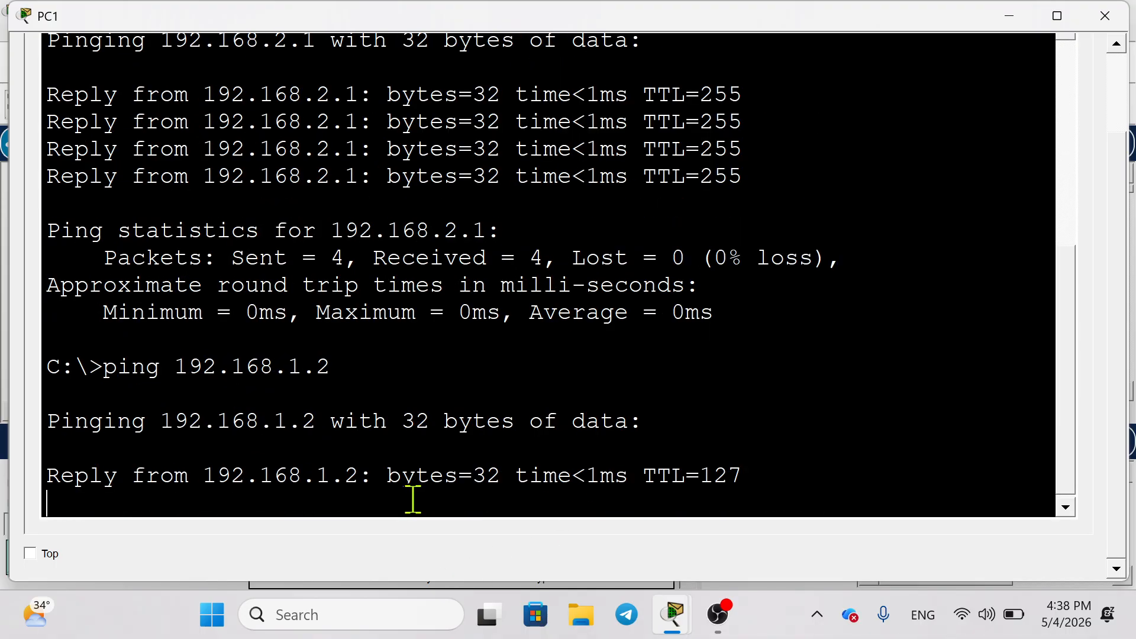
Step: Examine the output of PC1's ping to 192.168.1.2 and minimize PC1's window to return to the topology
left_click_drag(773, 464, 523, 465)
left_click(524, 464)
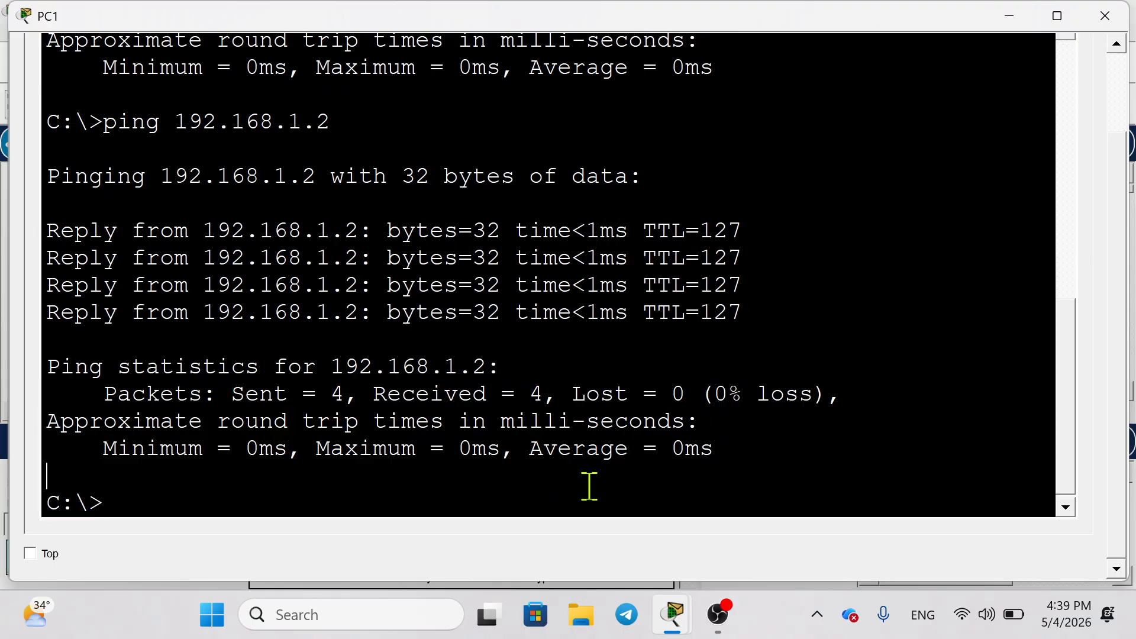
left_click(1009, 15)
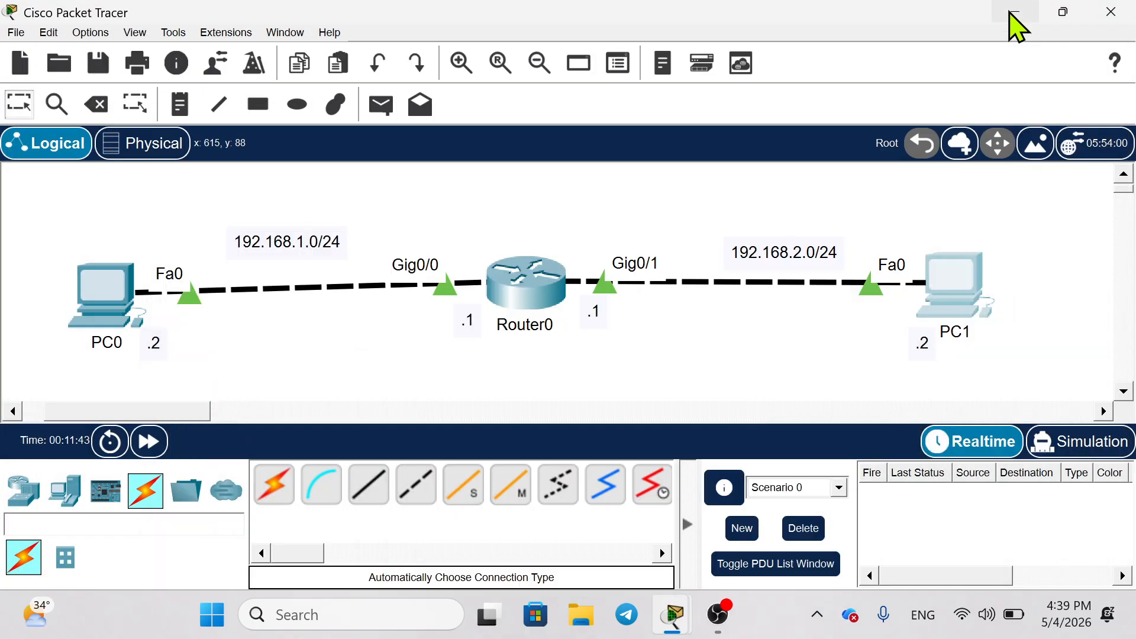
scroll(800, 310, "left", 1)
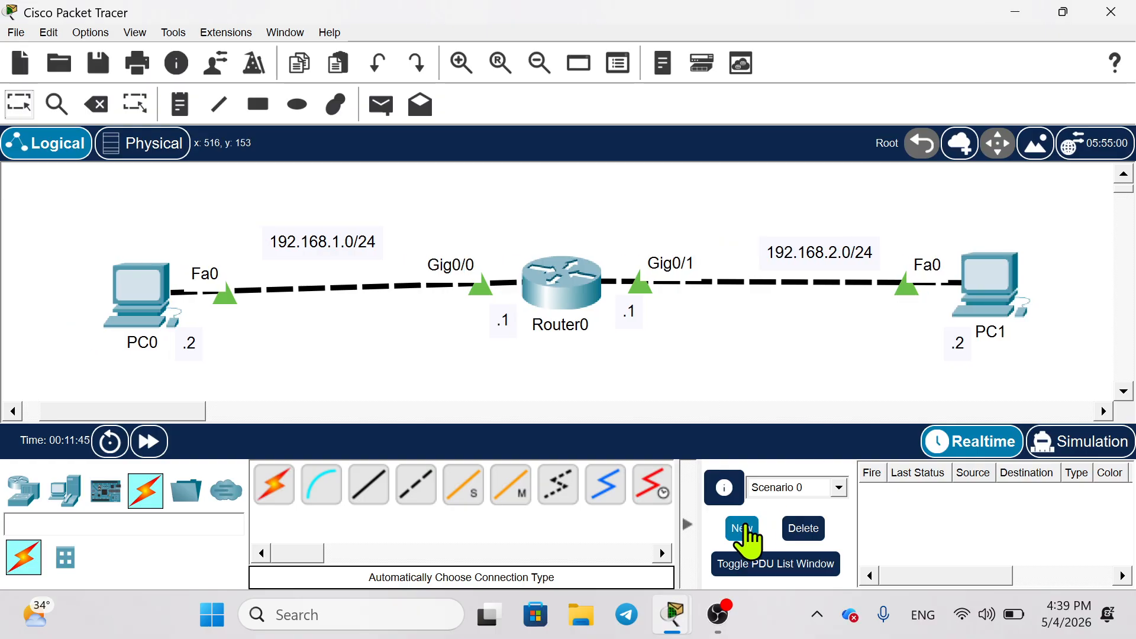